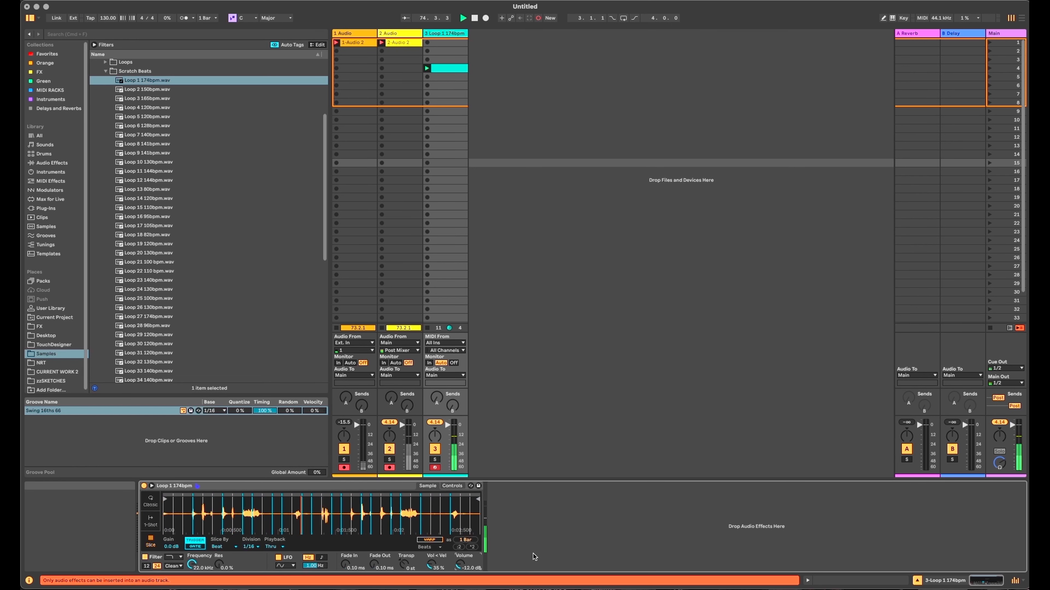
Step: Enable warping on the sliced Loop 1 174bpm sample and add a Pitch MIDI effect in front of the instrument
click(437, 541)
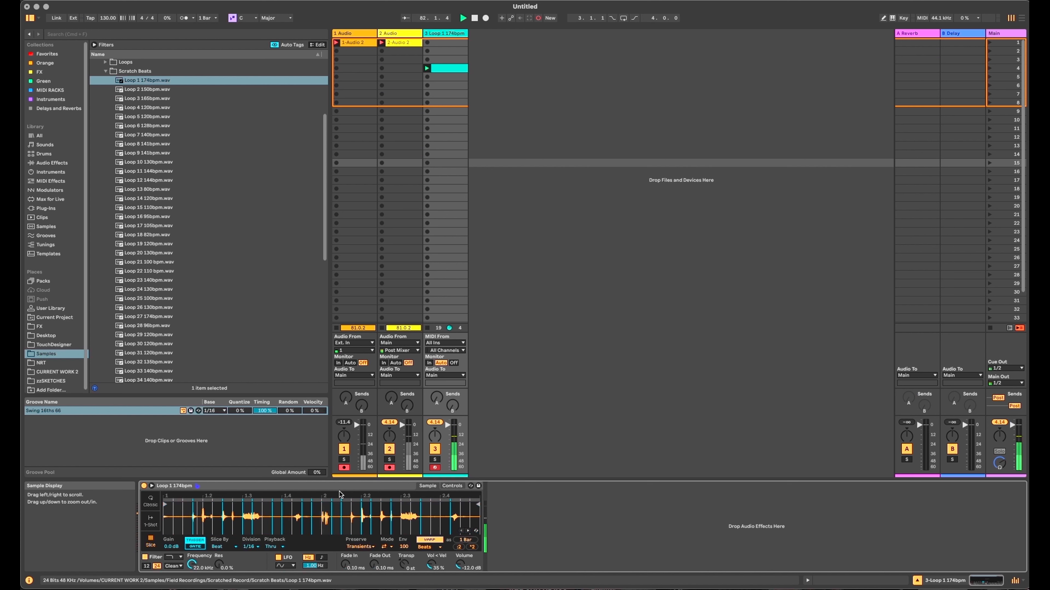
drag(344, 489, 561, 379)
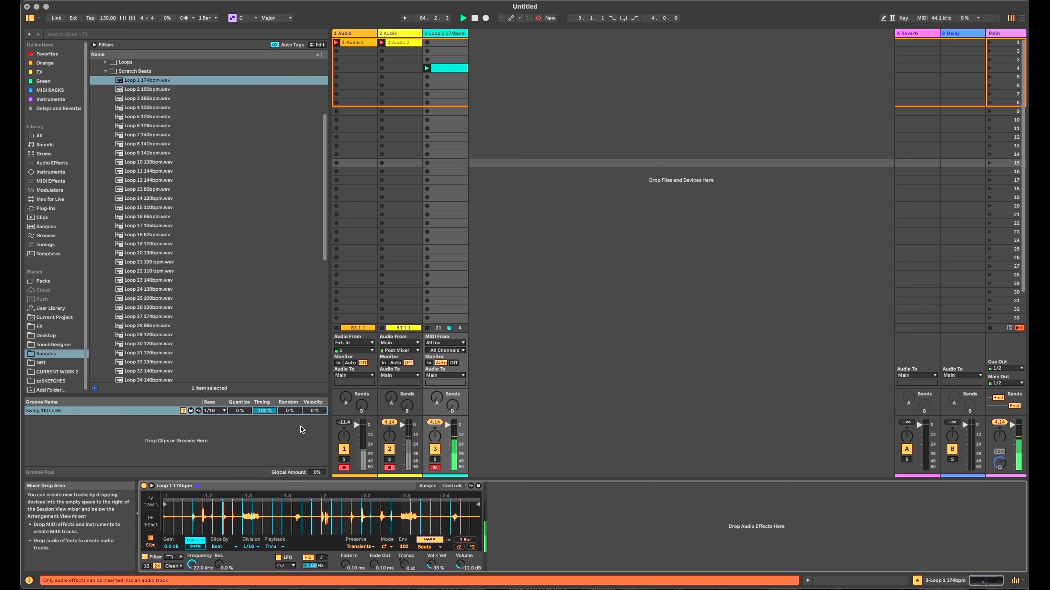
drag(262, 484, 59, 184)
click(59, 182)
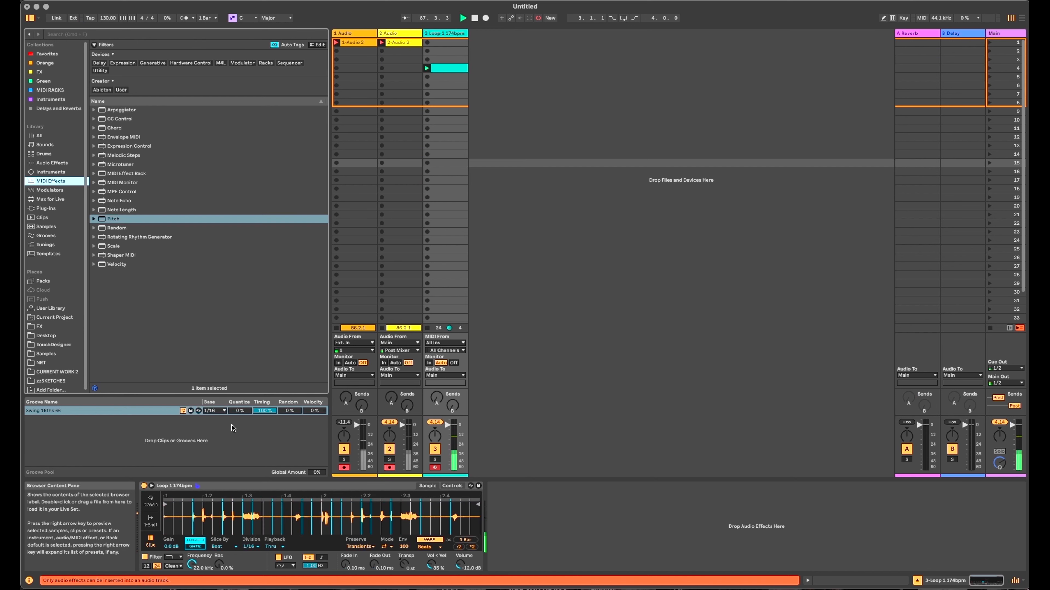
click(117, 218)
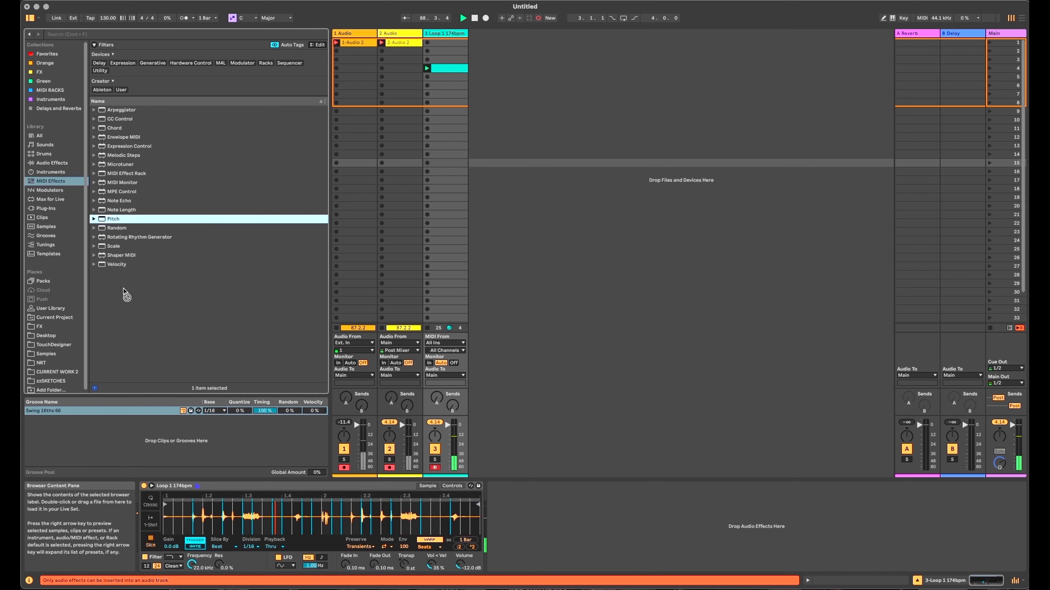
drag(144, 538, 139, 531)
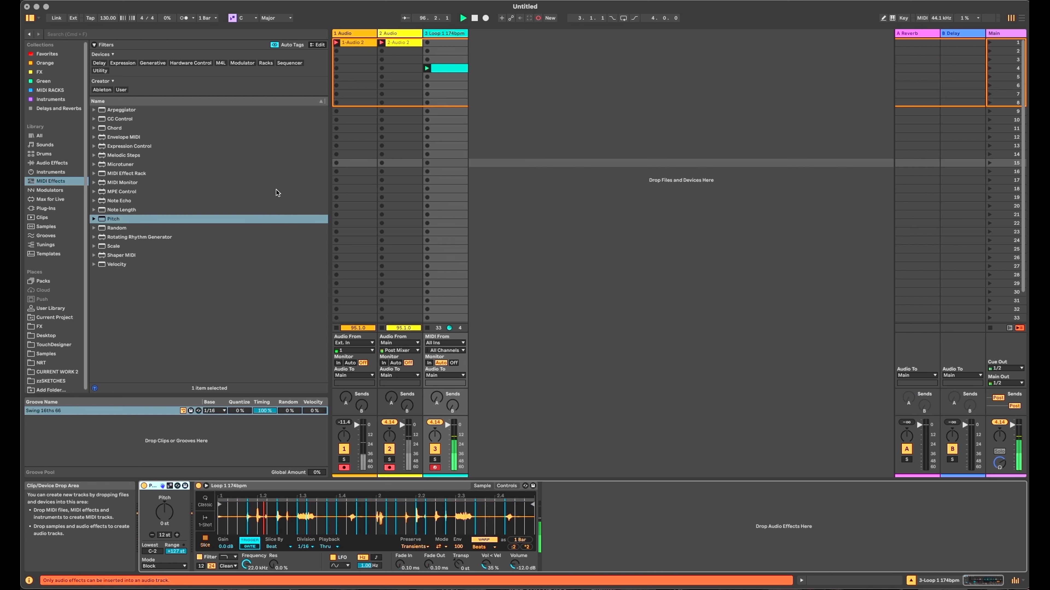
Step: Add a DS Kick instrument on a new MIDI track and lower the track volume to -10.0 dB
click(58, 170)
drag(110, 258, 538, 67)
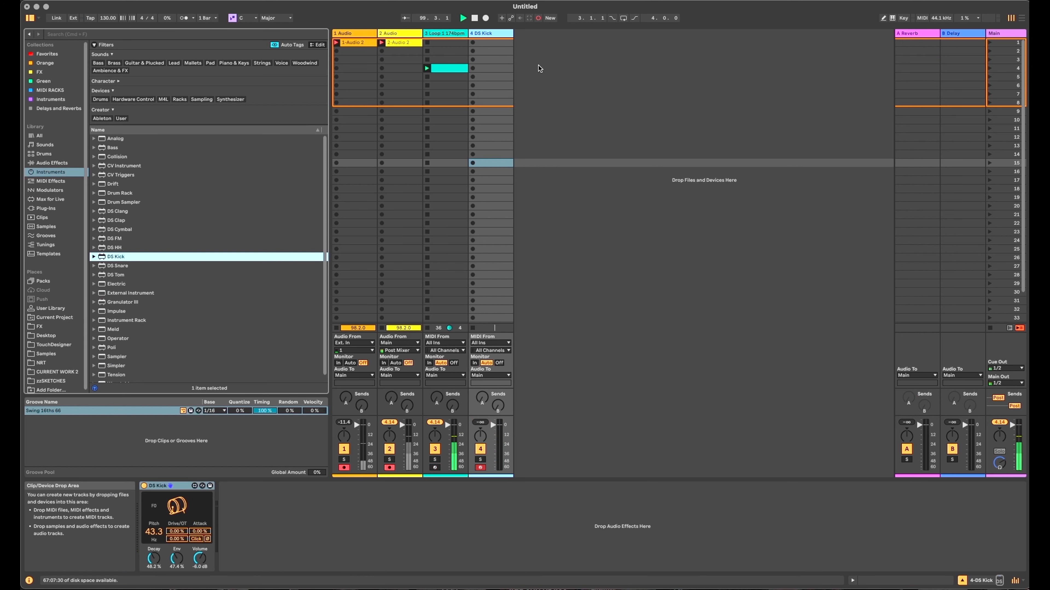
drag(492, 427, 493, 434)
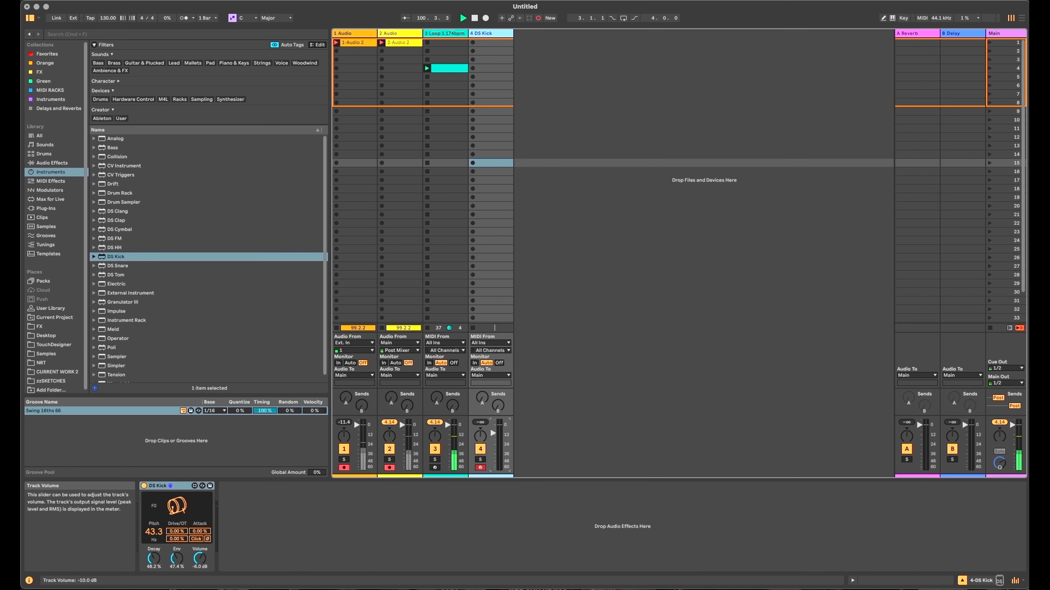
Step: Create a one-bar clip in scene 4 of the DS Kick track with a C3 note on each of the four beats and launch it
double_click(488, 68)
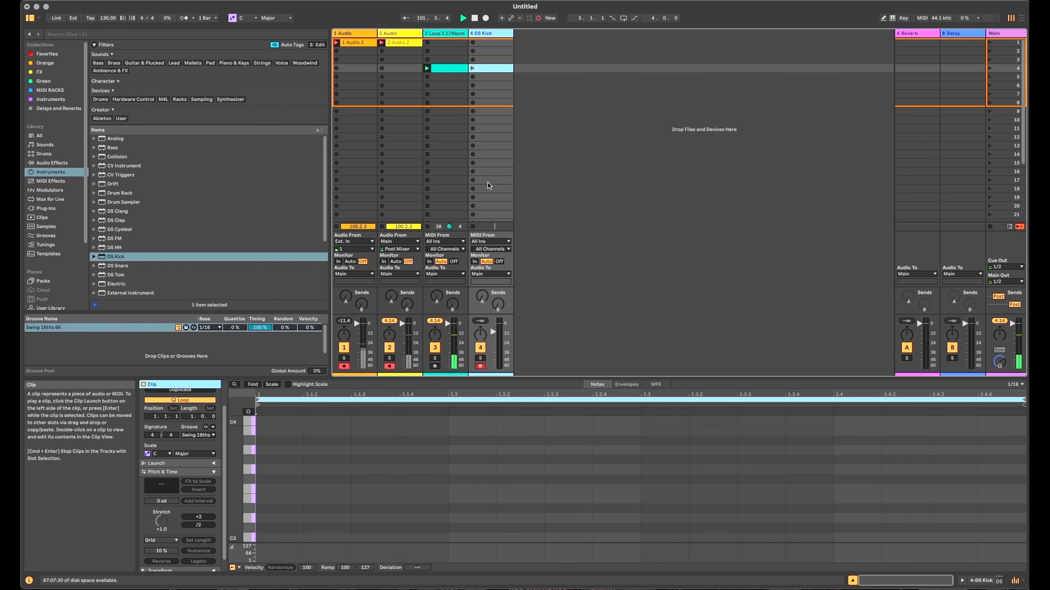
double_click(277, 537)
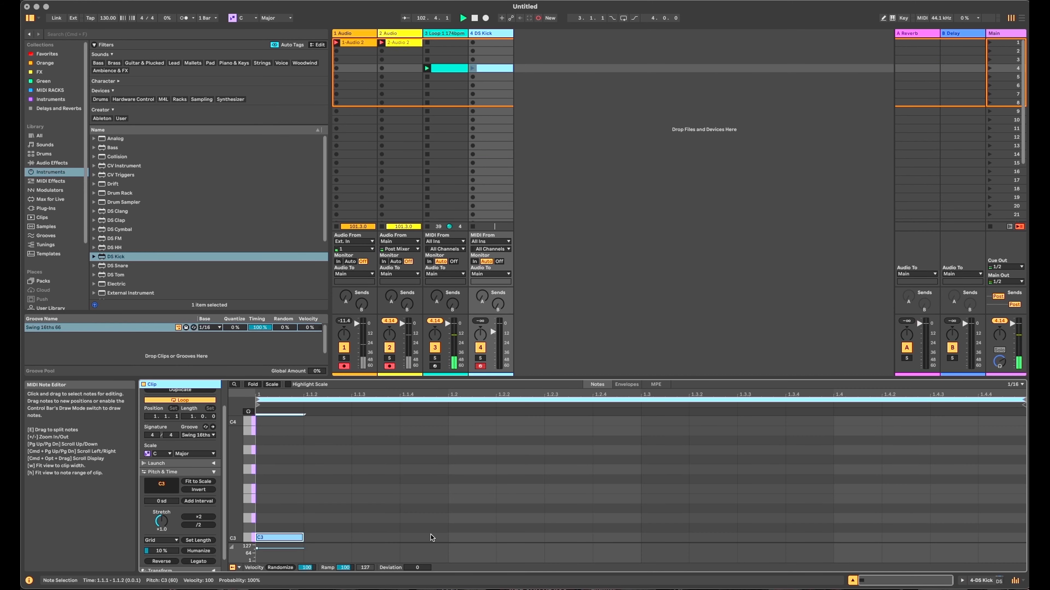
double_click(461, 537)
double_click(657, 537)
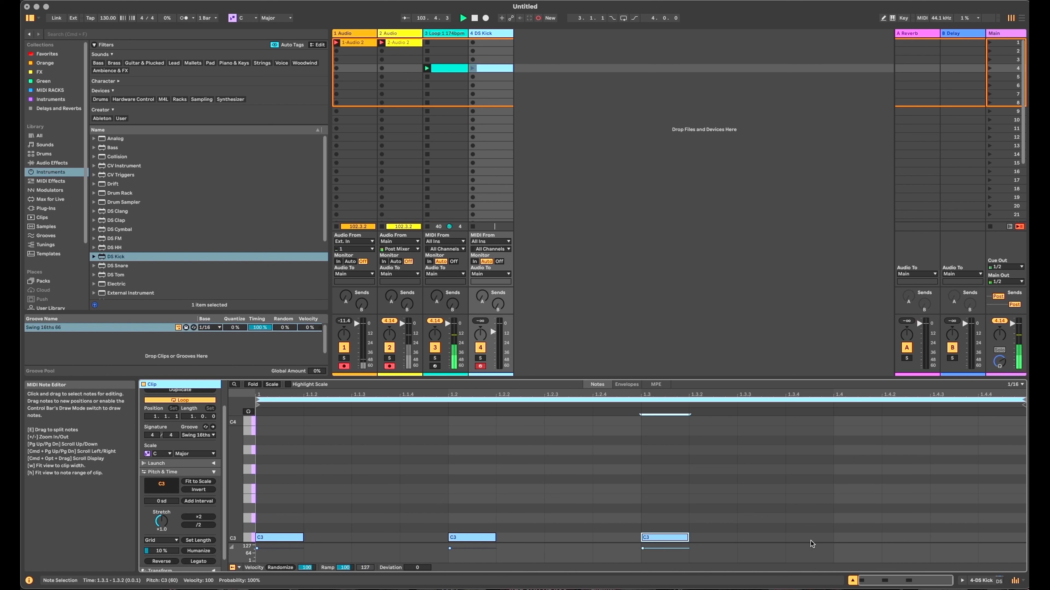
double_click(859, 537)
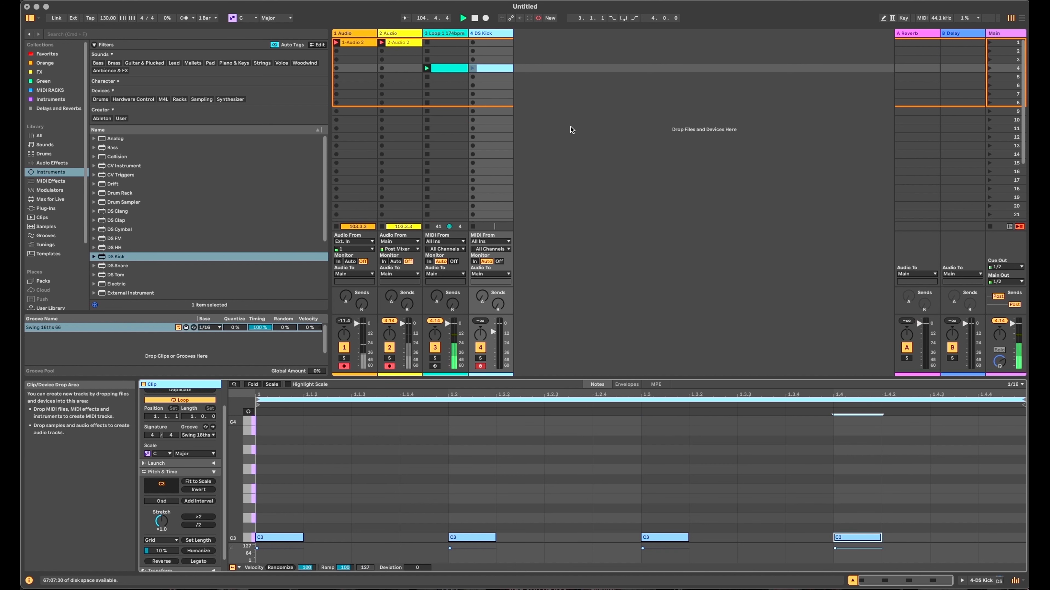
click(474, 68)
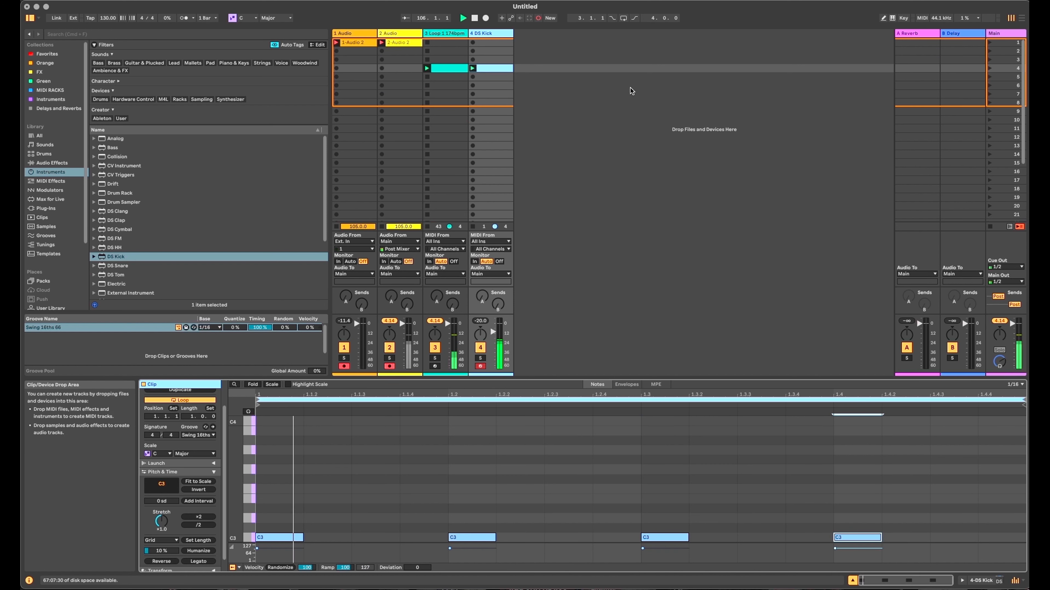
Step: Try transposing the Loop 1 174bpm track with its Pitch effect, including +4 st, and reset the pitch to 0 st
click(988, 581)
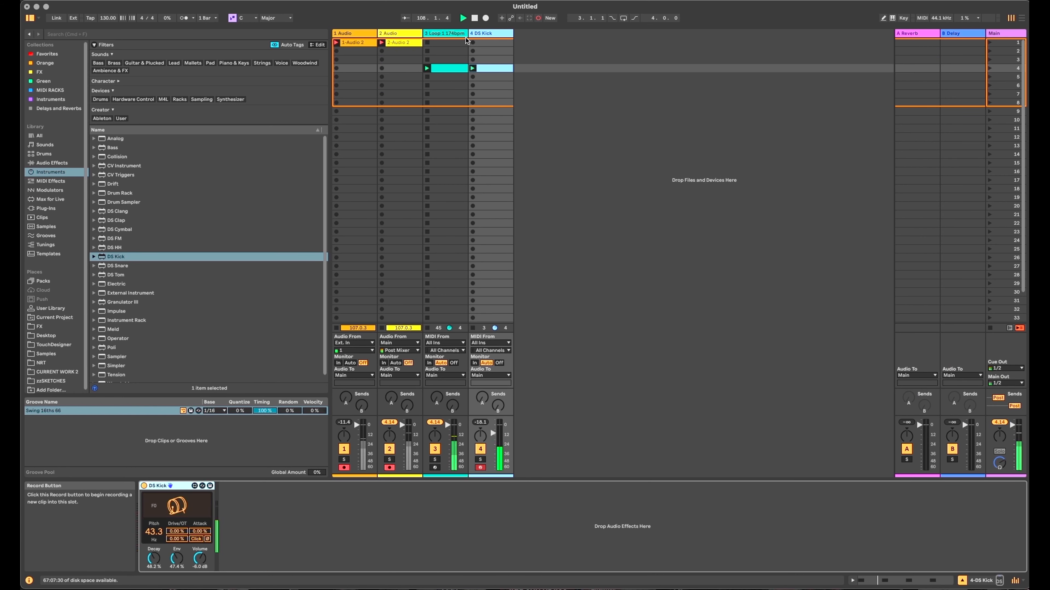
click(452, 34)
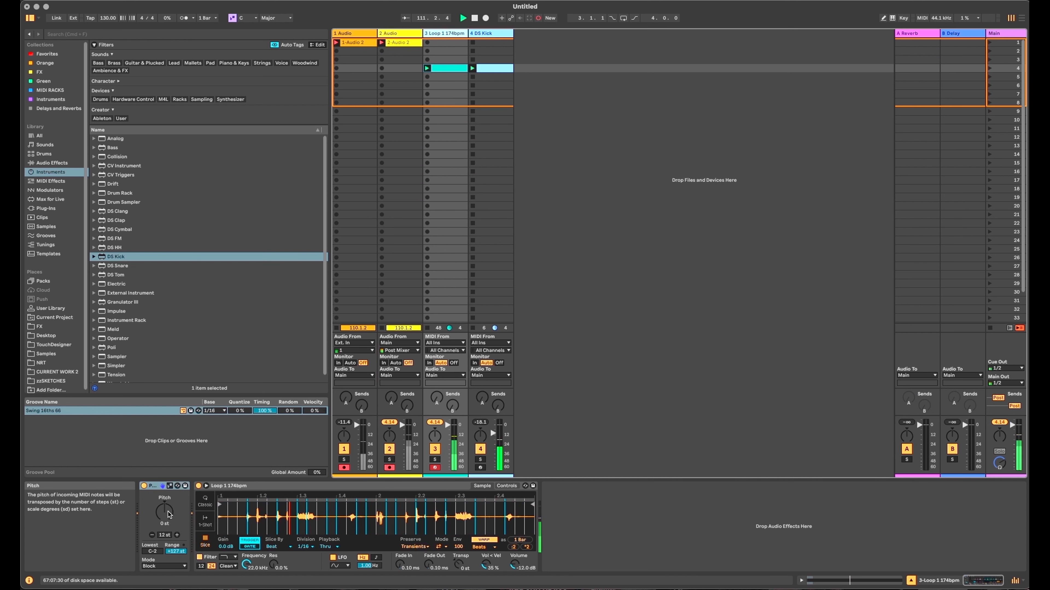
drag(169, 511, 167, 503)
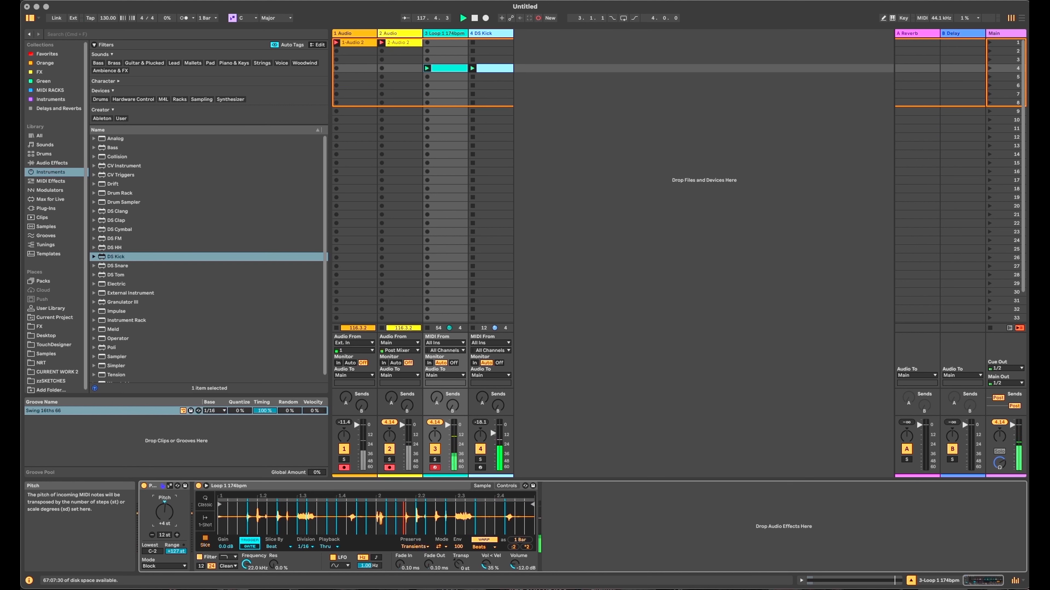
drag(166, 514, 163, 514)
double_click(166, 515)
Step: Group the Pitch effect and the Loop 1 174bpm instrument into an Instrument Rack and show its macro controls
click(154, 486)
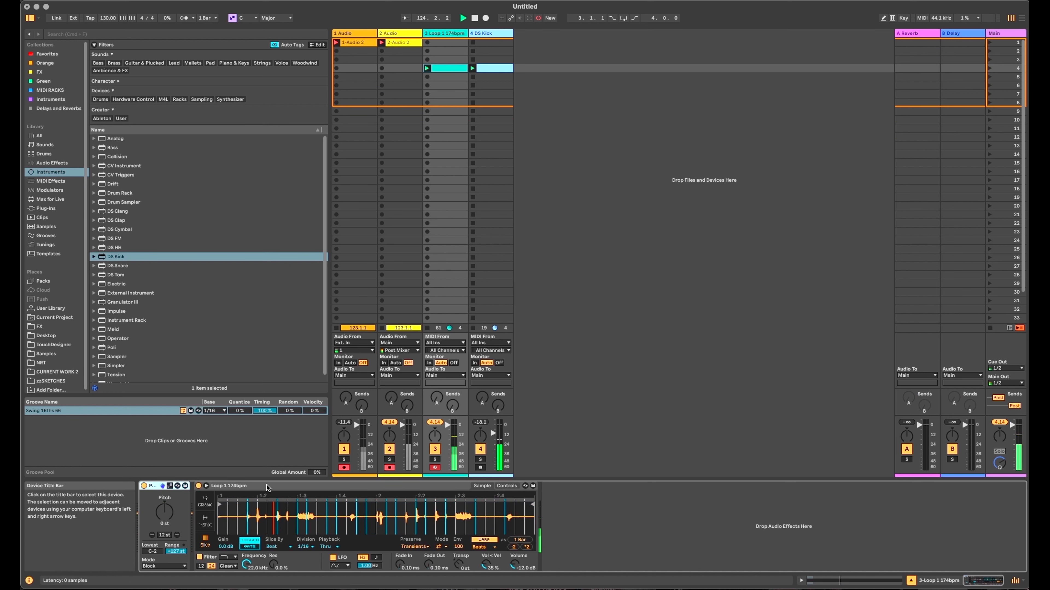
click(269, 486)
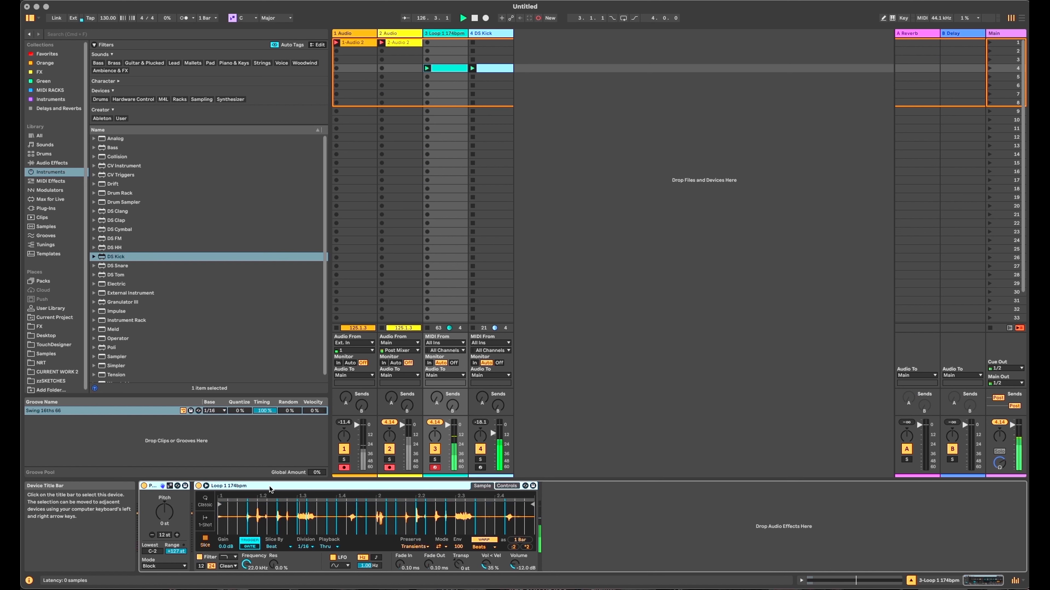
key(super+g)
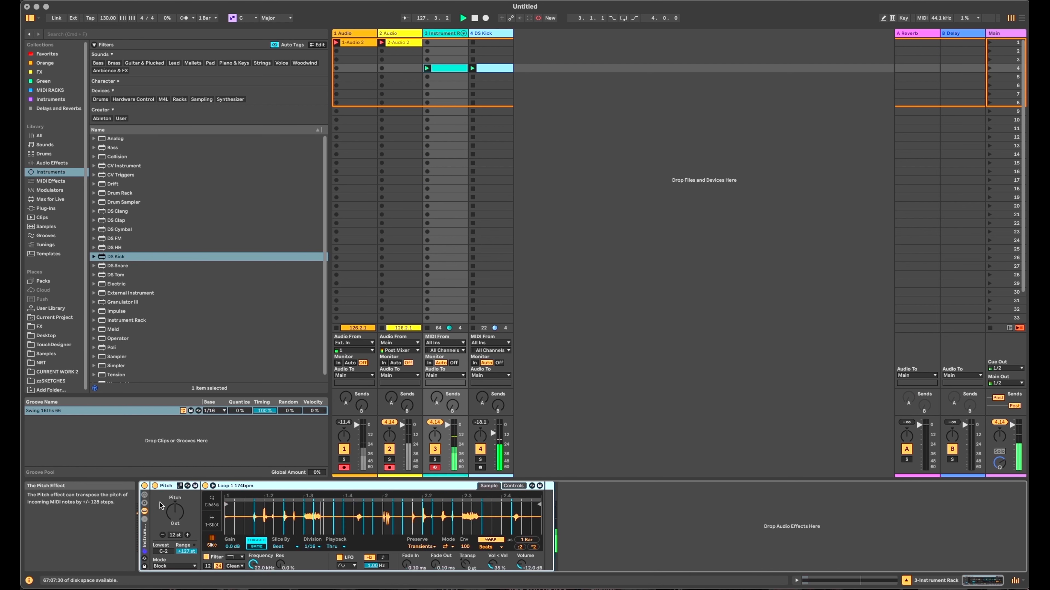
click(145, 502)
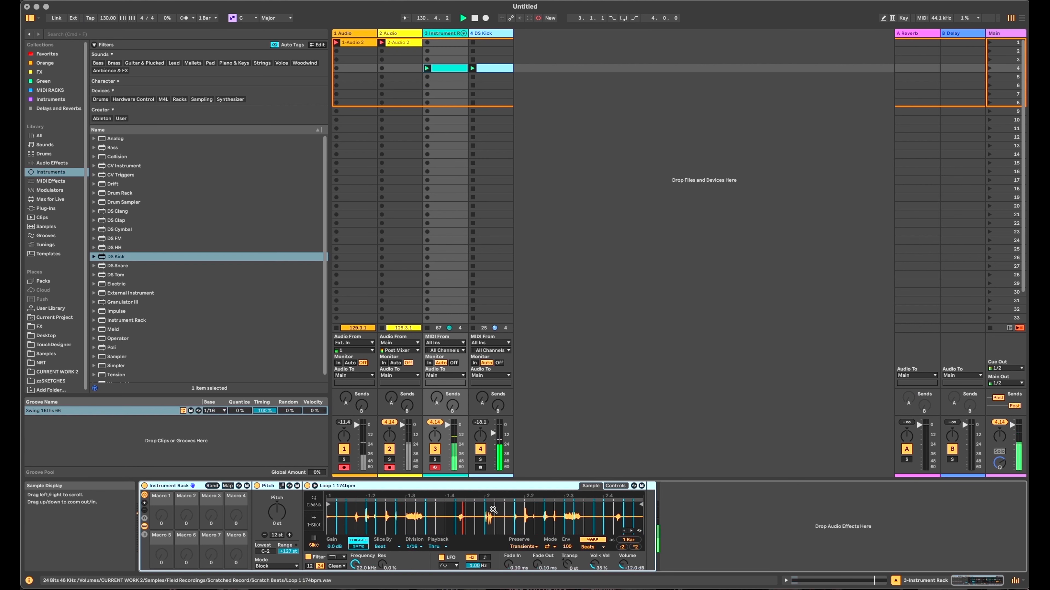
Step: Map the Pitch effect's pitch to Macro 2 and rename the macro Loop Offset
right_click(277, 512)
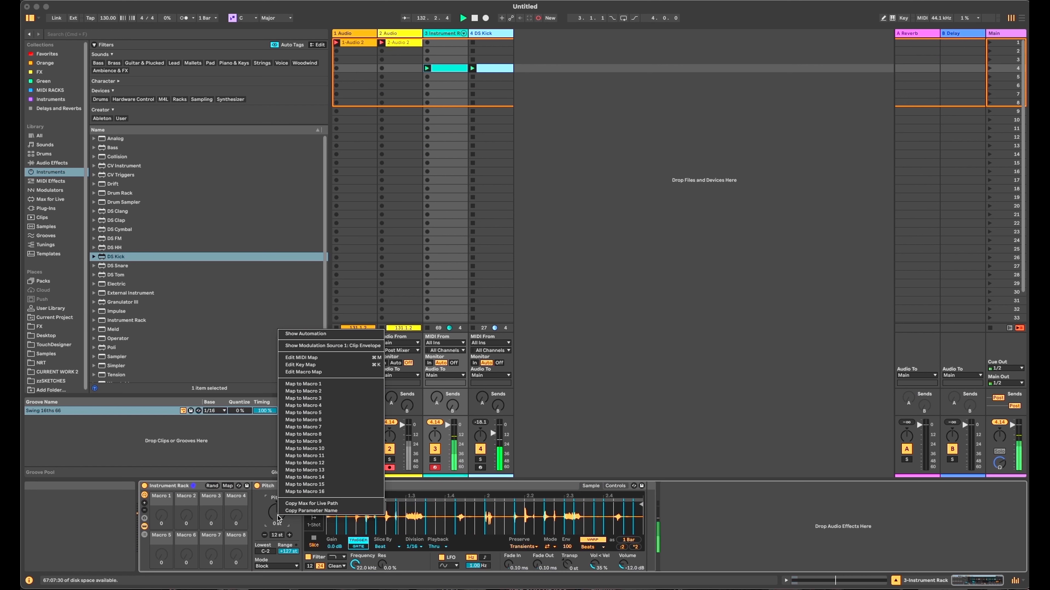
click(315, 391)
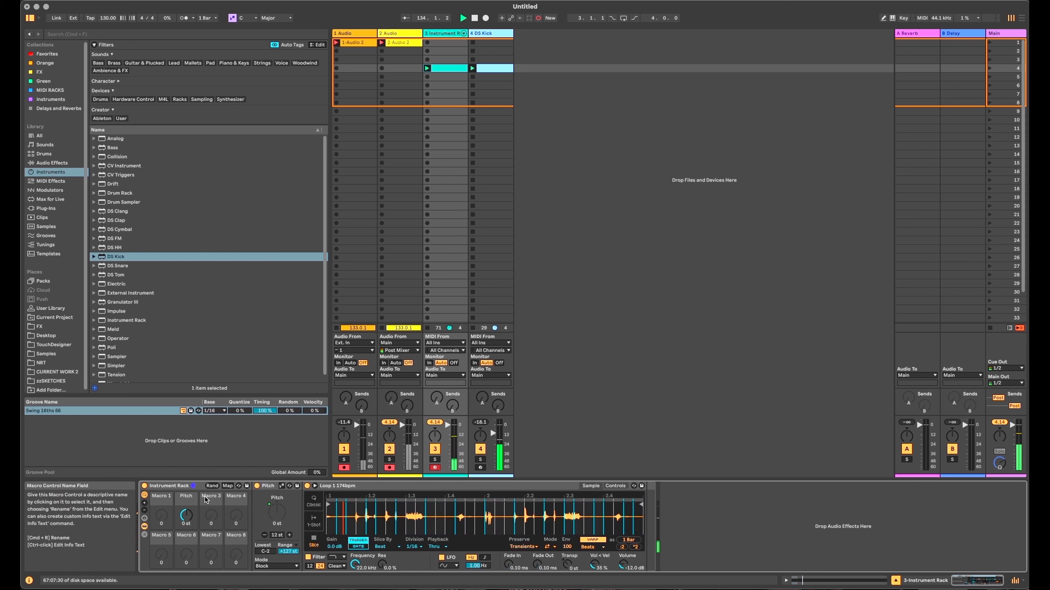
click(186, 496)
text(Loop On)
key(Return)
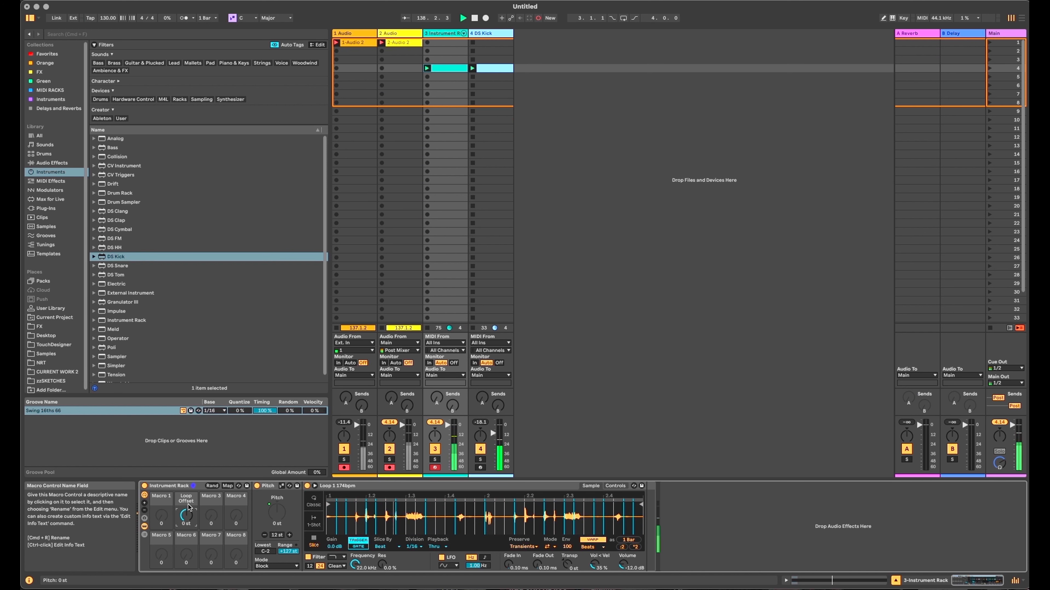
Step: Limit the Loop Offset mapping to a range of 0 to +31 st, try the macro, and reset it to 0 st
click(227, 486)
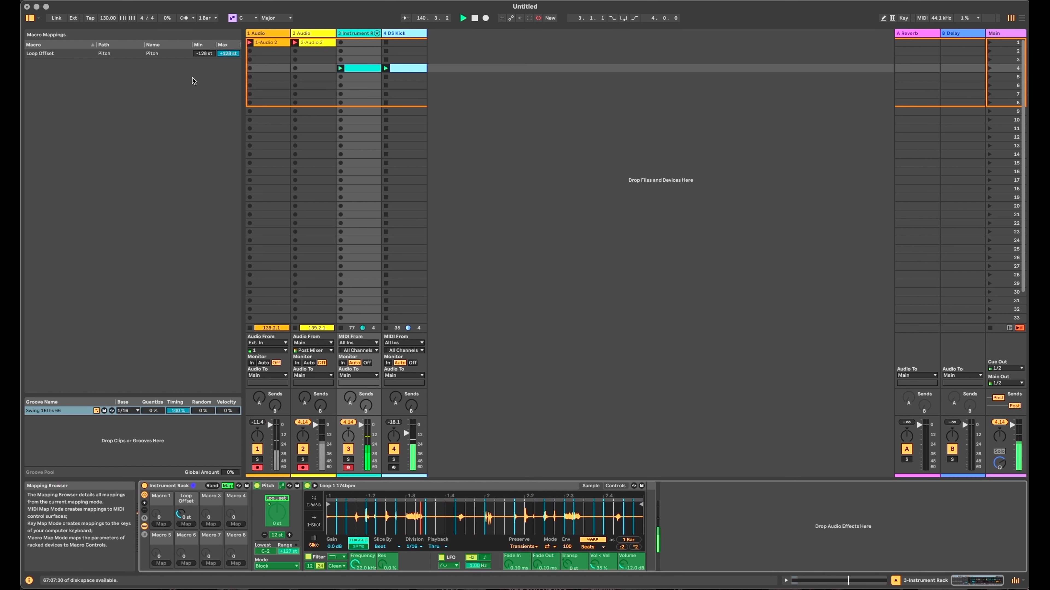
click(201, 53)
text(0)
key(Return)
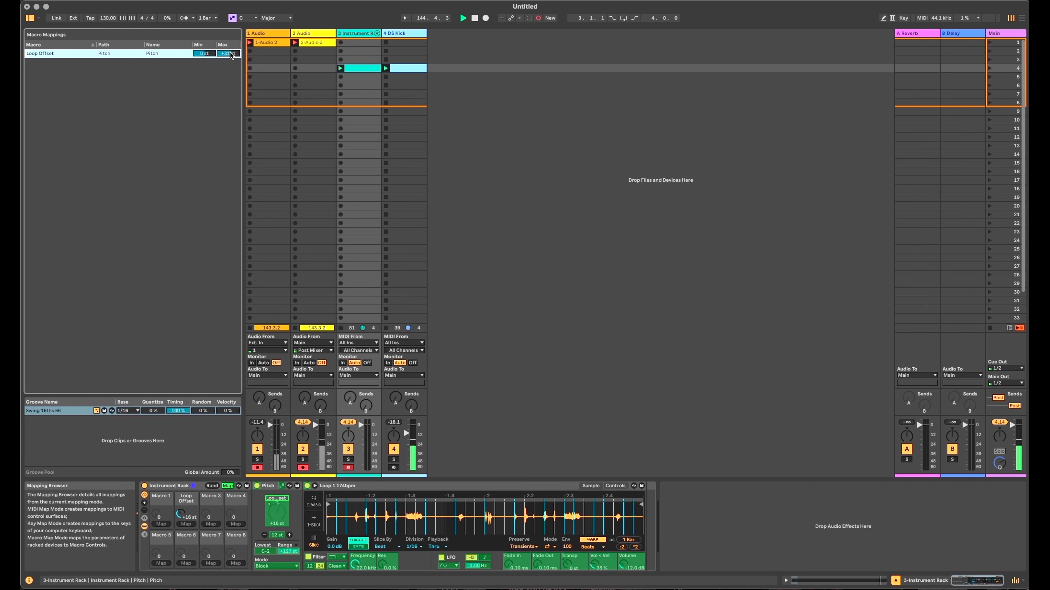
click(225, 486)
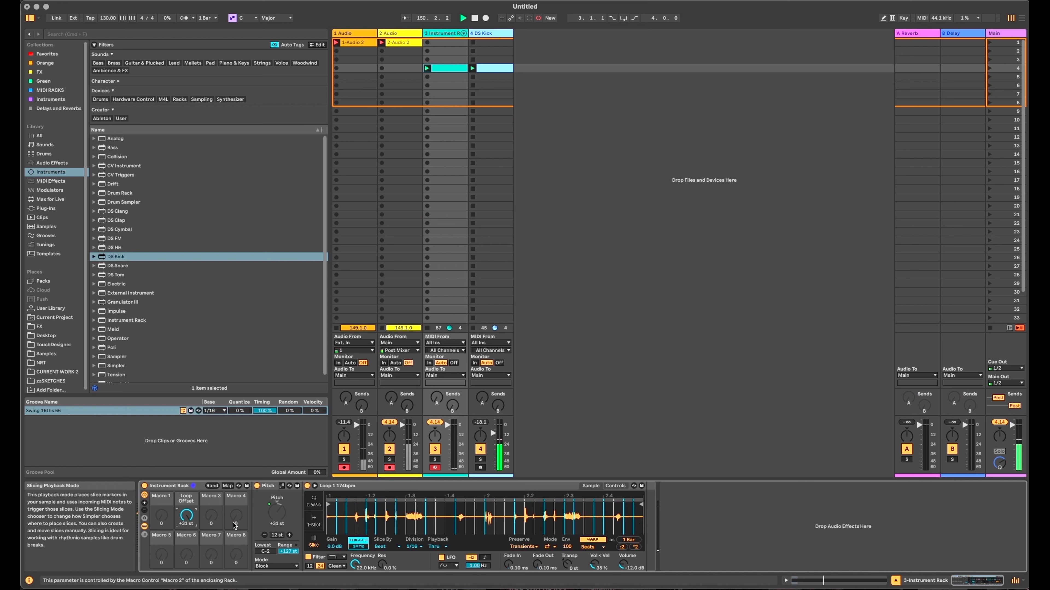
drag(186, 514, 186, 528)
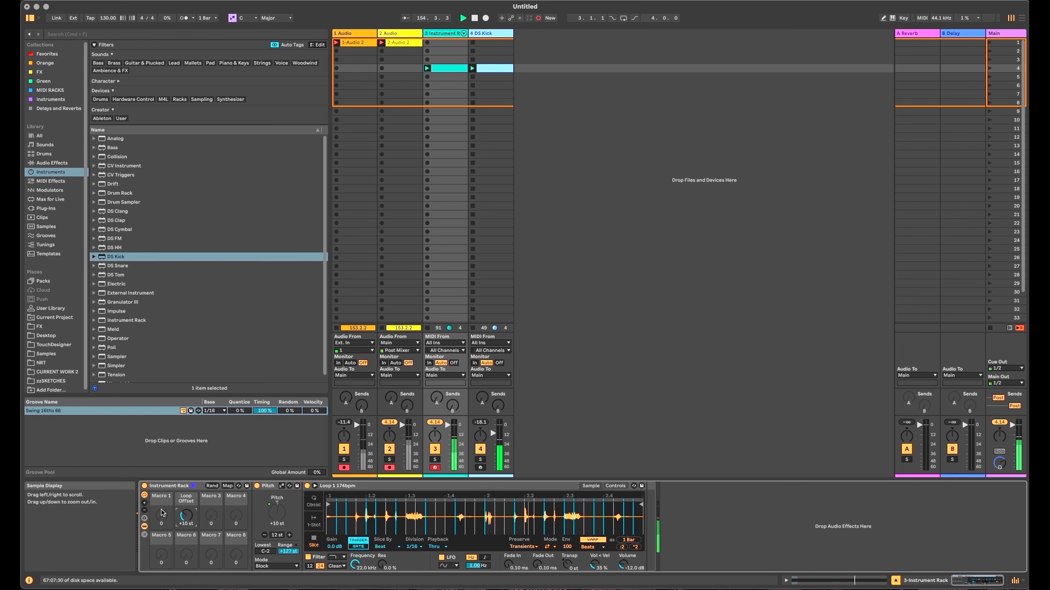
double_click(185, 515)
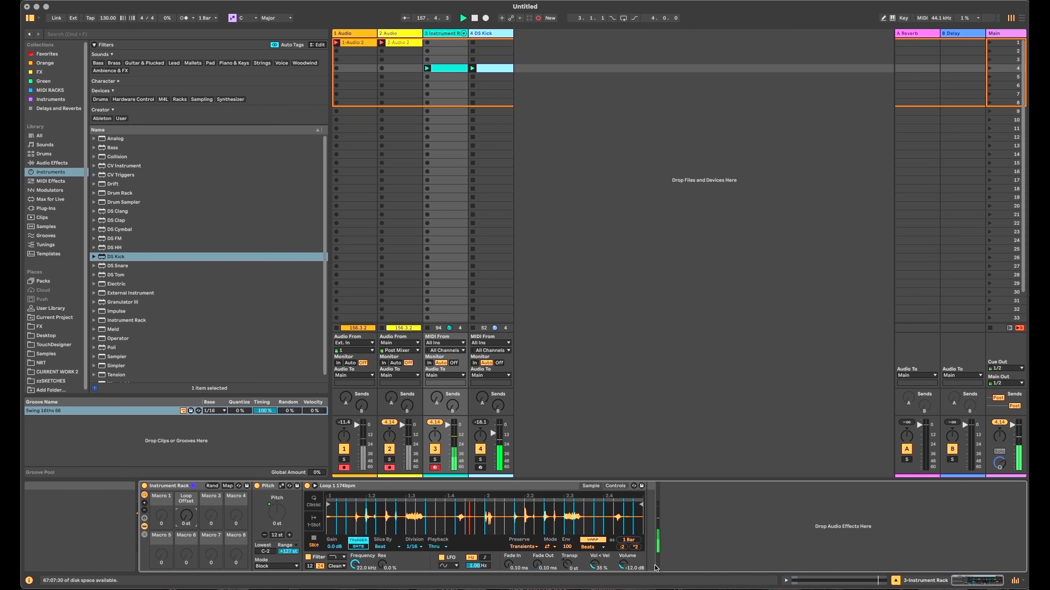
Step: Map the loop instrument's Volume to Macro 3 with a maximum of 6 dB and set the macro to -11.5 dB
right_click(623, 567)
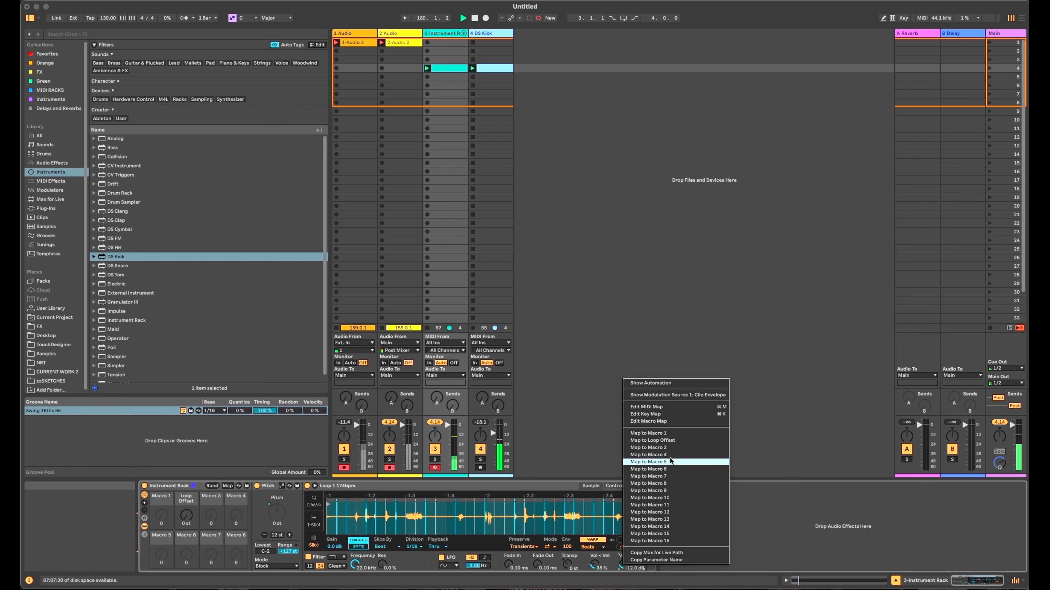
click(679, 447)
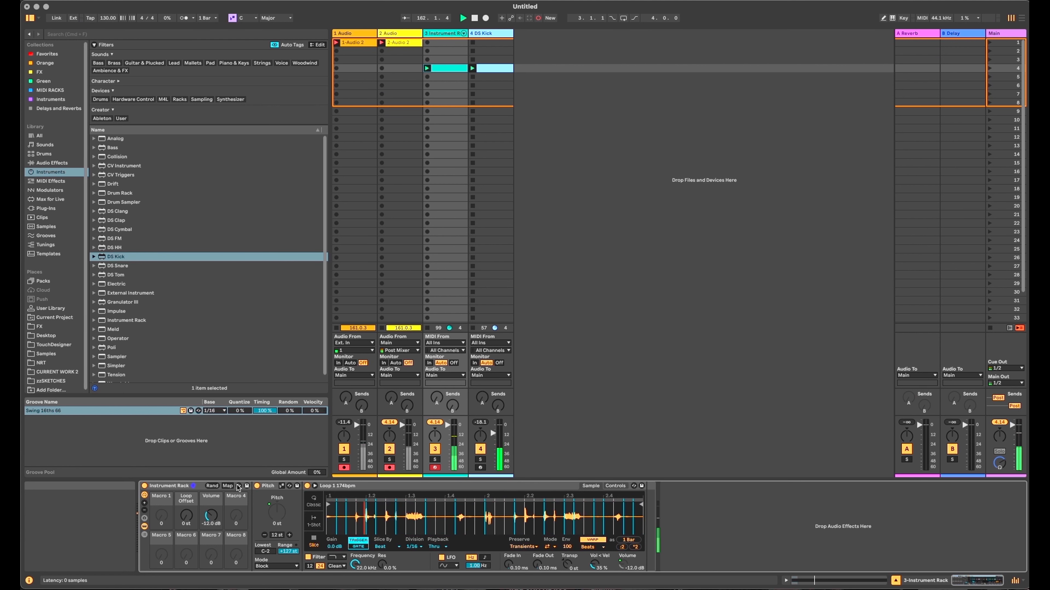
click(227, 486)
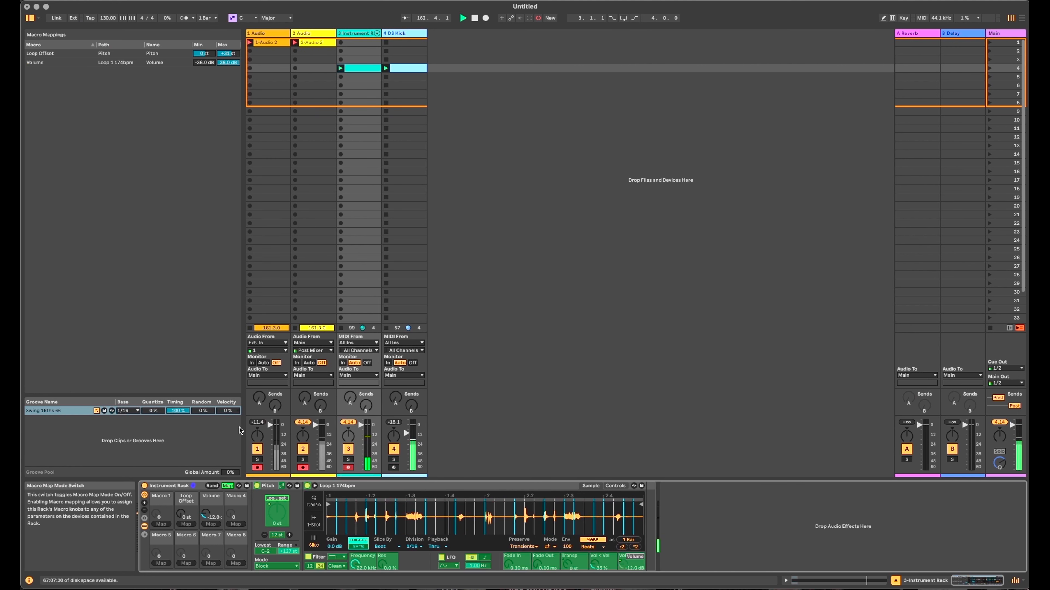
click(234, 63)
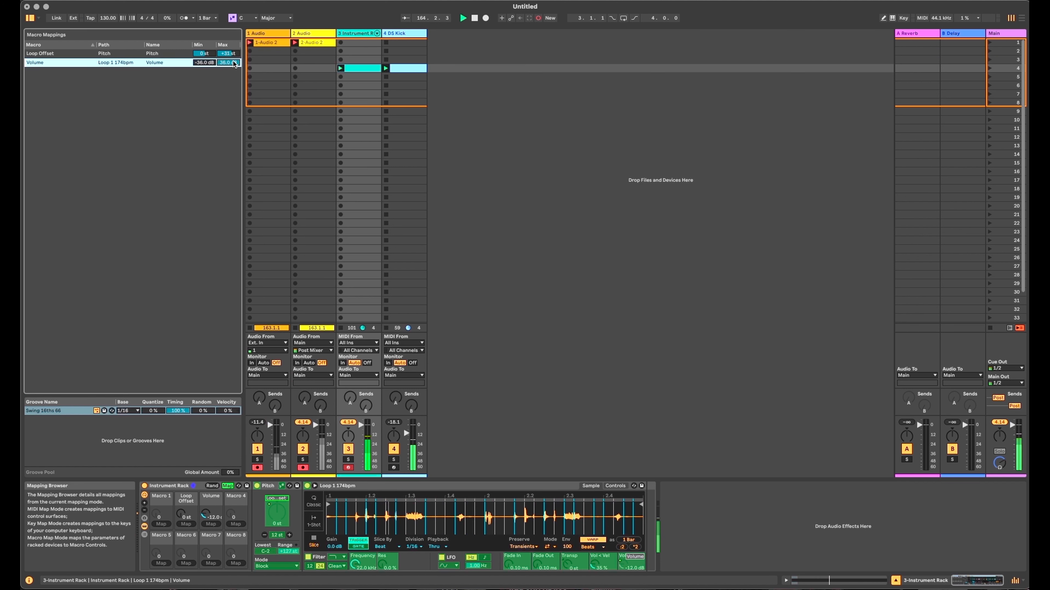
drag(234, 63, 234, 76)
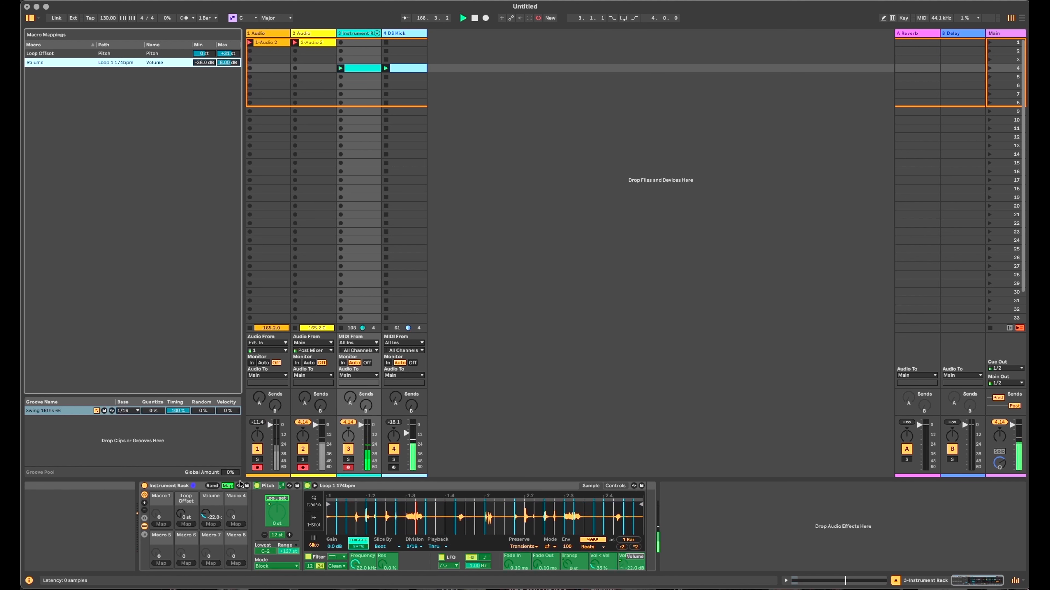
click(229, 486)
drag(212, 515, 211, 511)
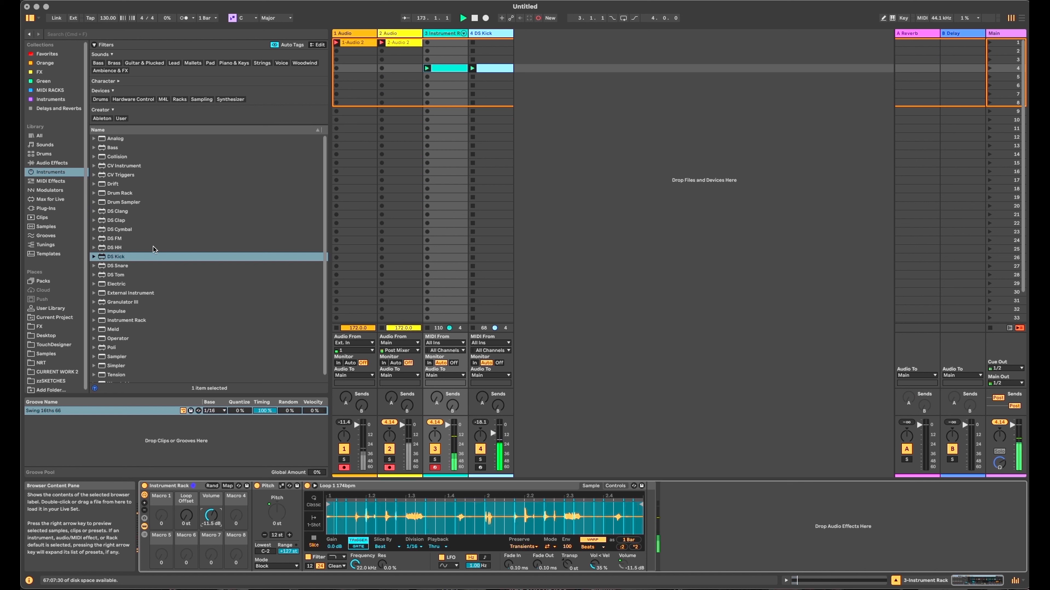
Step: Add a Gate audio effect after the Loop 1 174bpm instrument
click(51, 162)
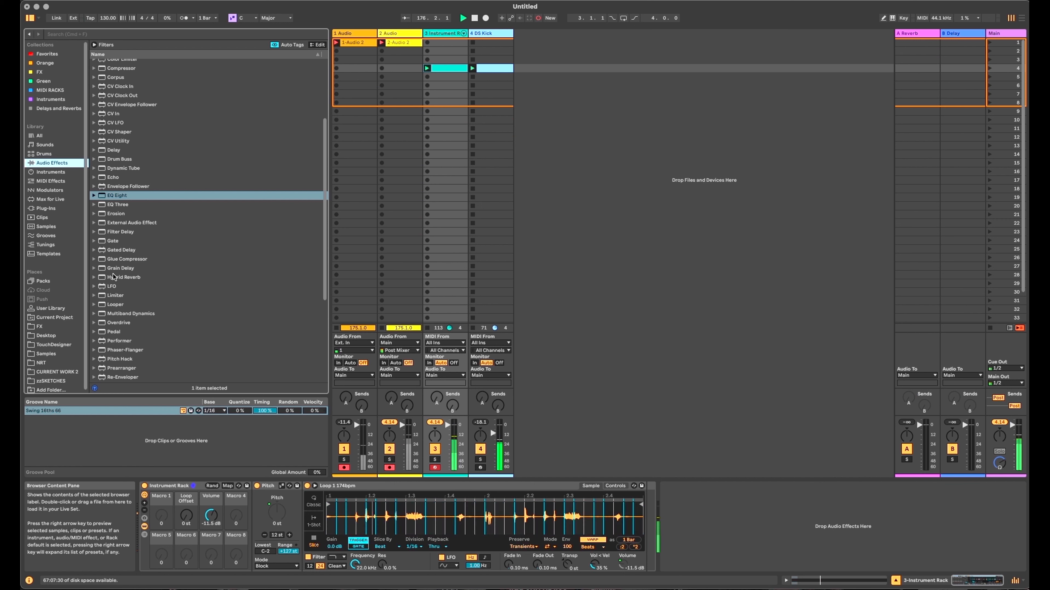
drag(116, 246, 647, 516)
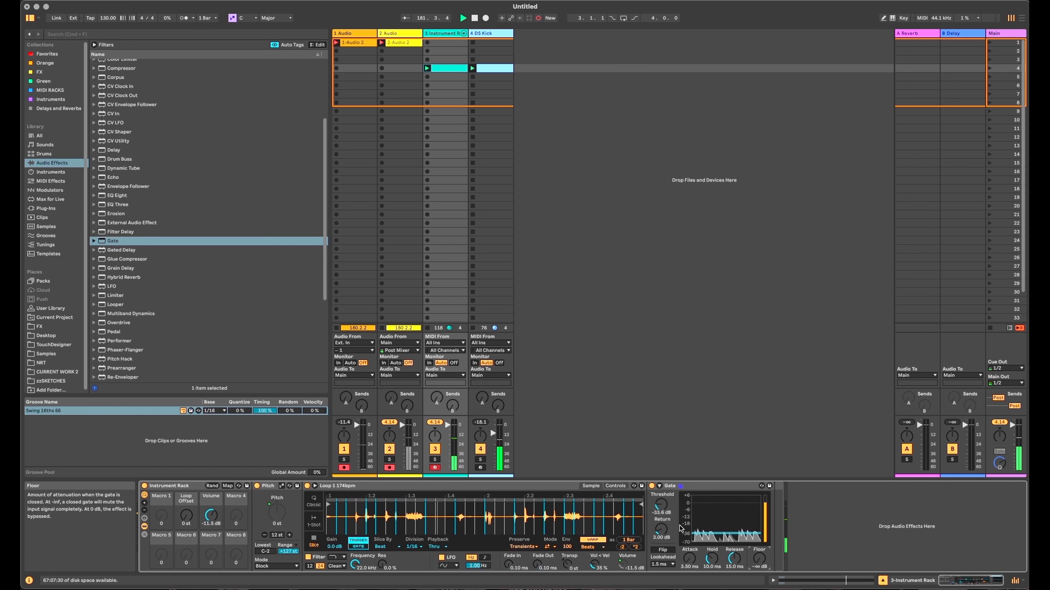
Step: Adjust the Gate's threshold to about -18.1 dB and map it to Macro 4
drag(661, 505, 662, 545)
drag(661, 505, 661, 501)
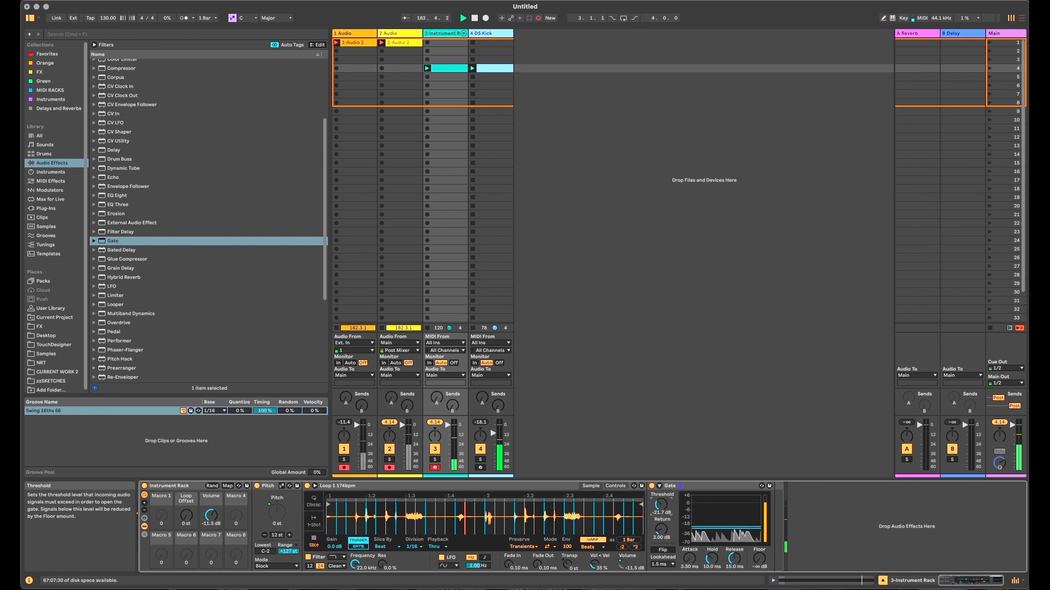
right_click(661, 505)
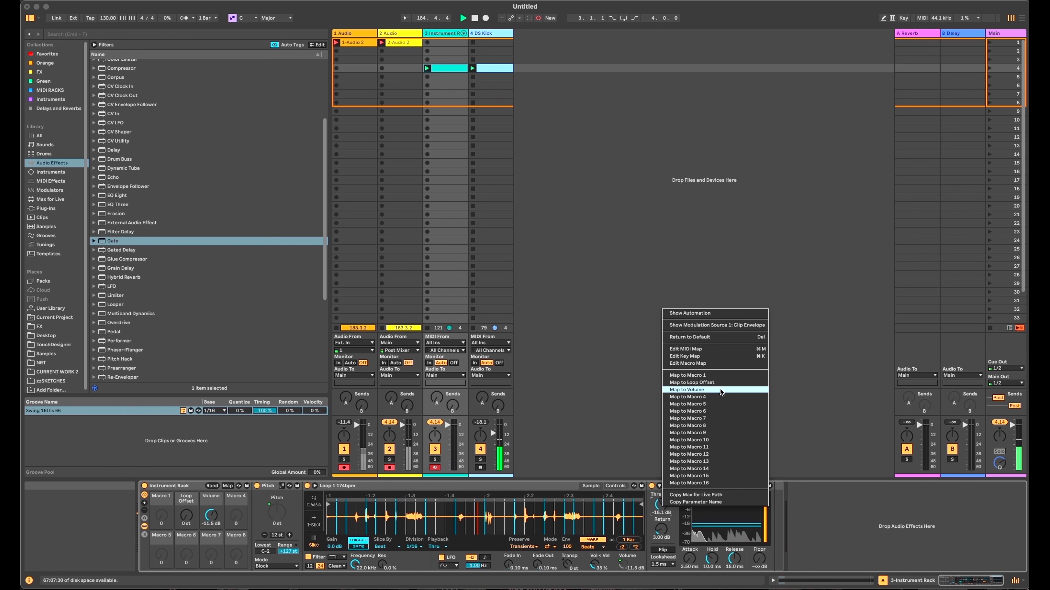
click(722, 397)
Step: Rename the Volume macro to Gain and the Threshold macro to Gate
click(209, 499)
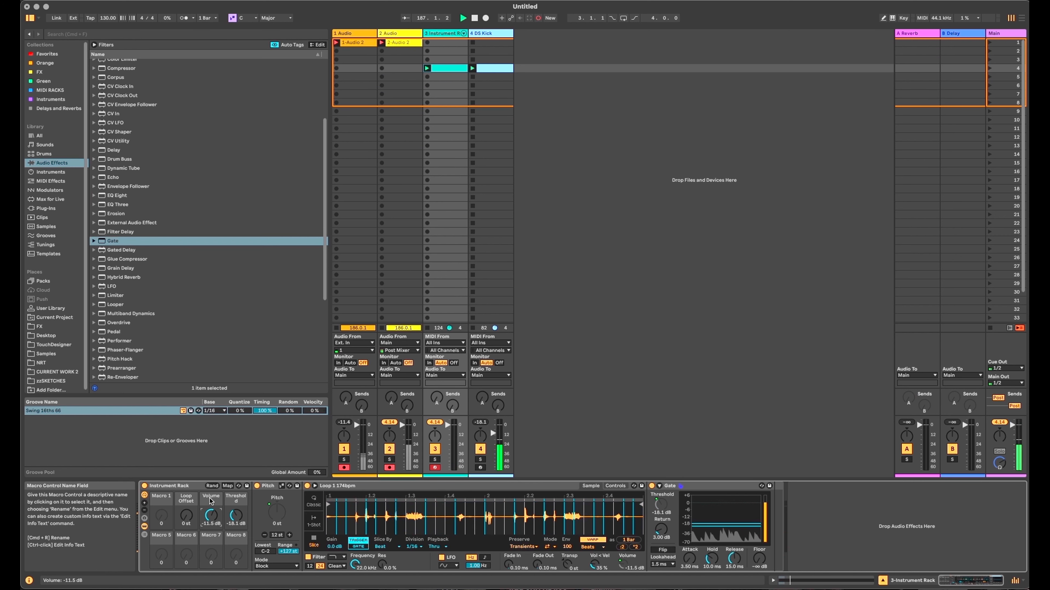
key(super+r)
text(Gain)
key(Return)
click(234, 502)
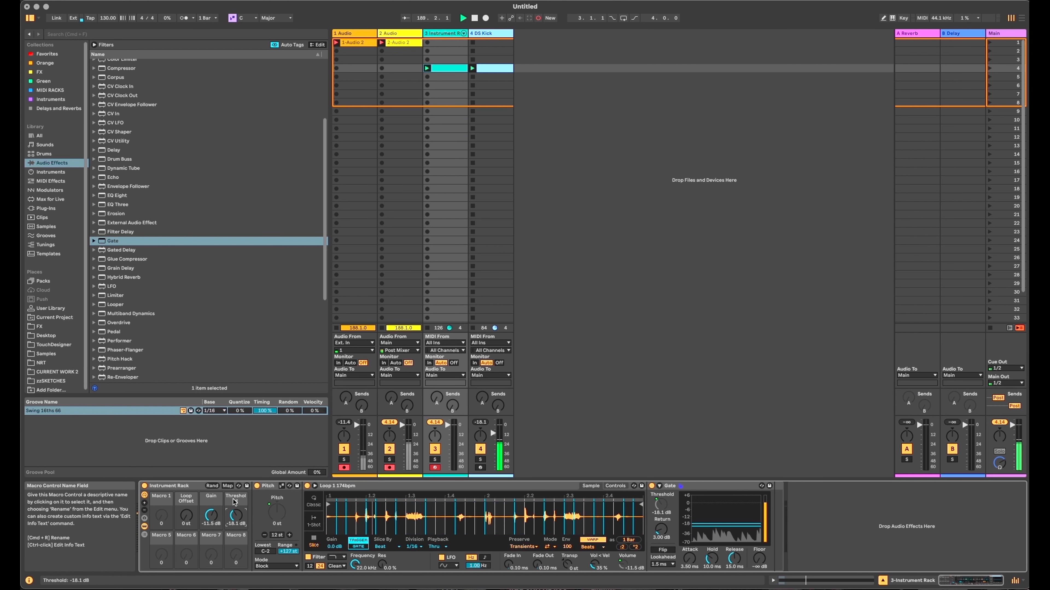
key(super+r)
text(Gate)
key(Return)
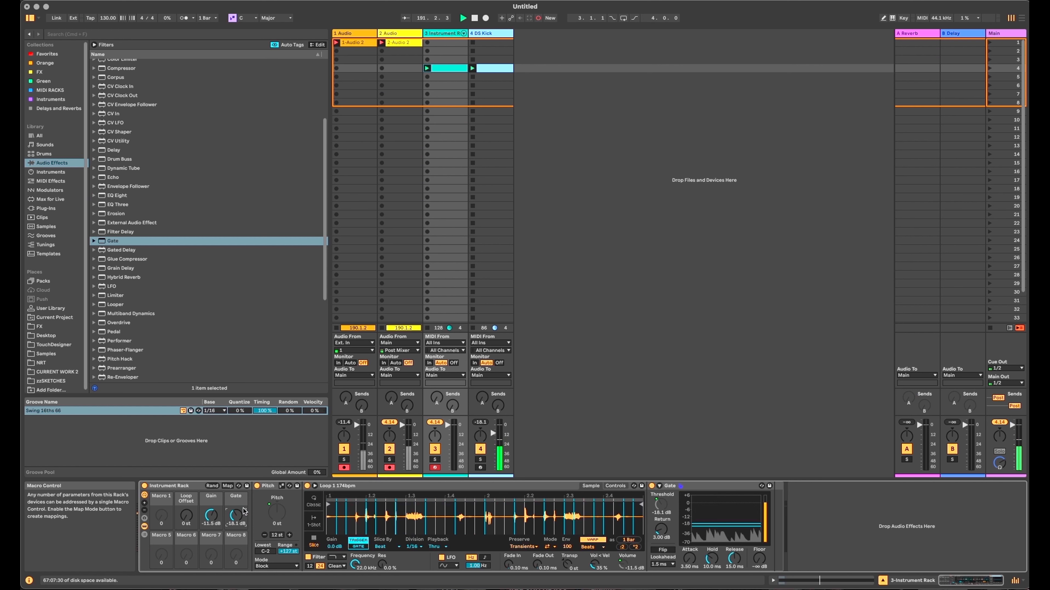
Step: Limit the Gate macro's threshold mapping to a maximum of -10 dB and set the macro to about -37.6 dB
drag(243, 515, 243, 501)
click(228, 485)
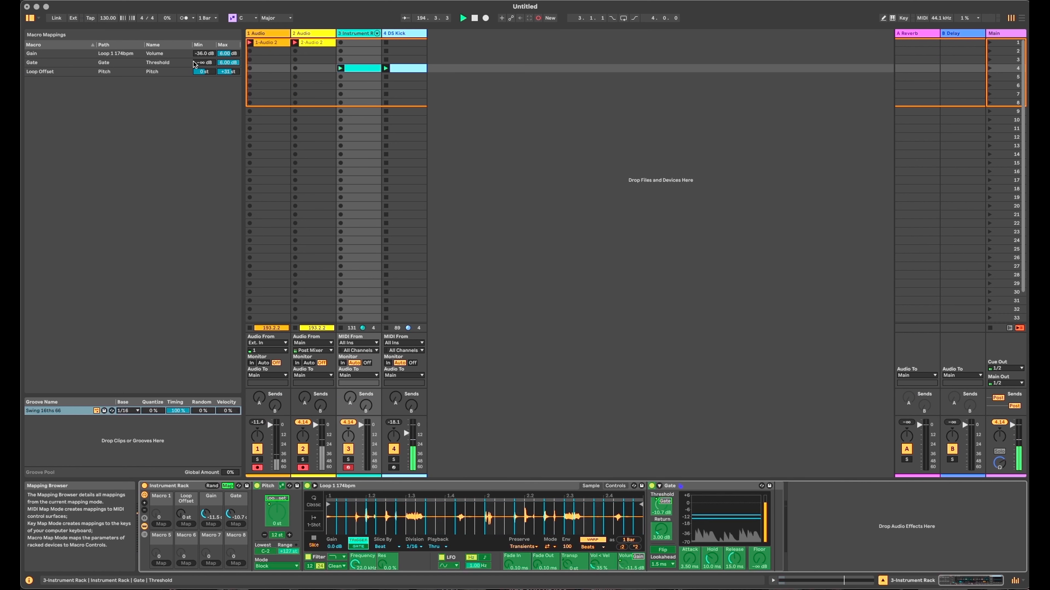
click(229, 63)
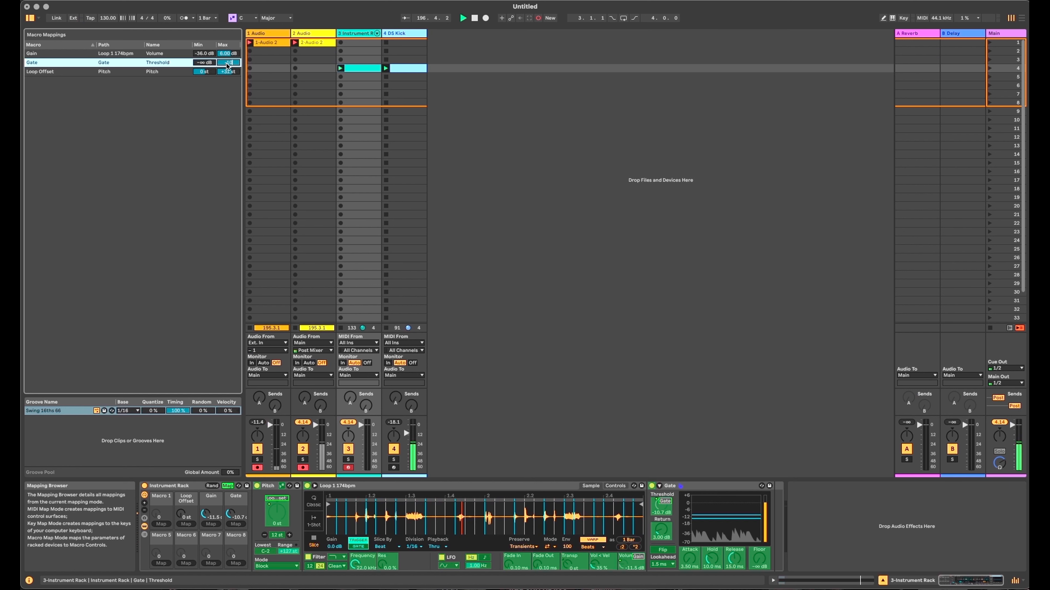
click(229, 487)
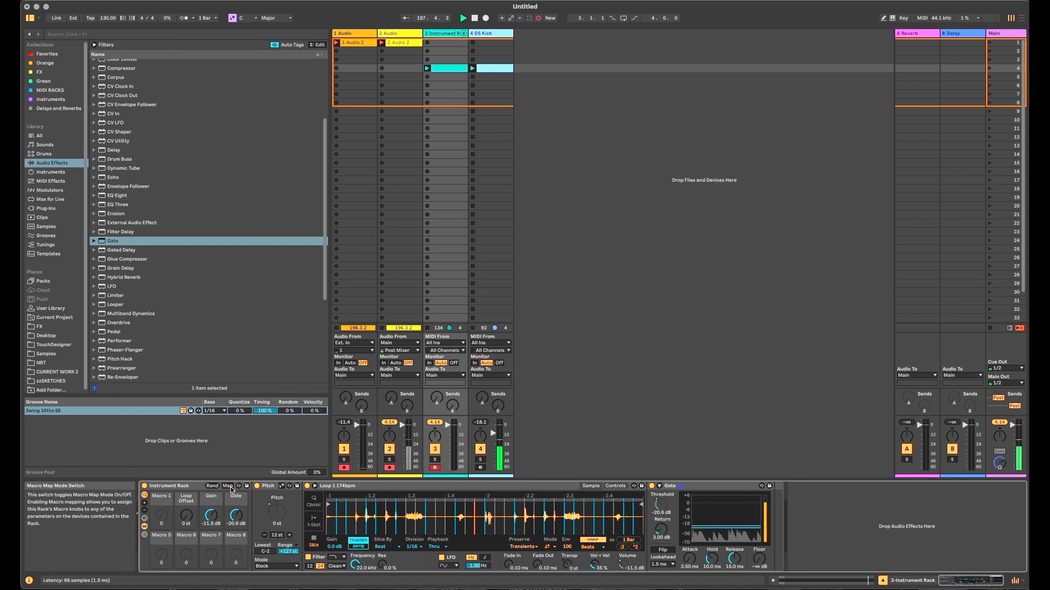
drag(235, 516, 235, 528)
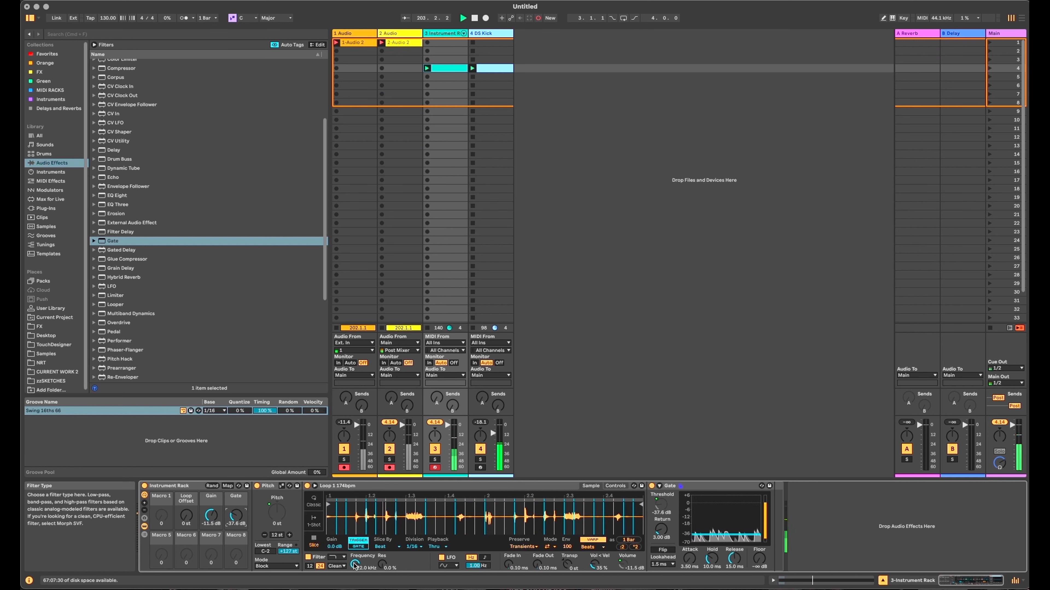
Step: Switch the loop instrument's filter to high-pass at 30 Hz and map its frequency to Macro 5
click(337, 557)
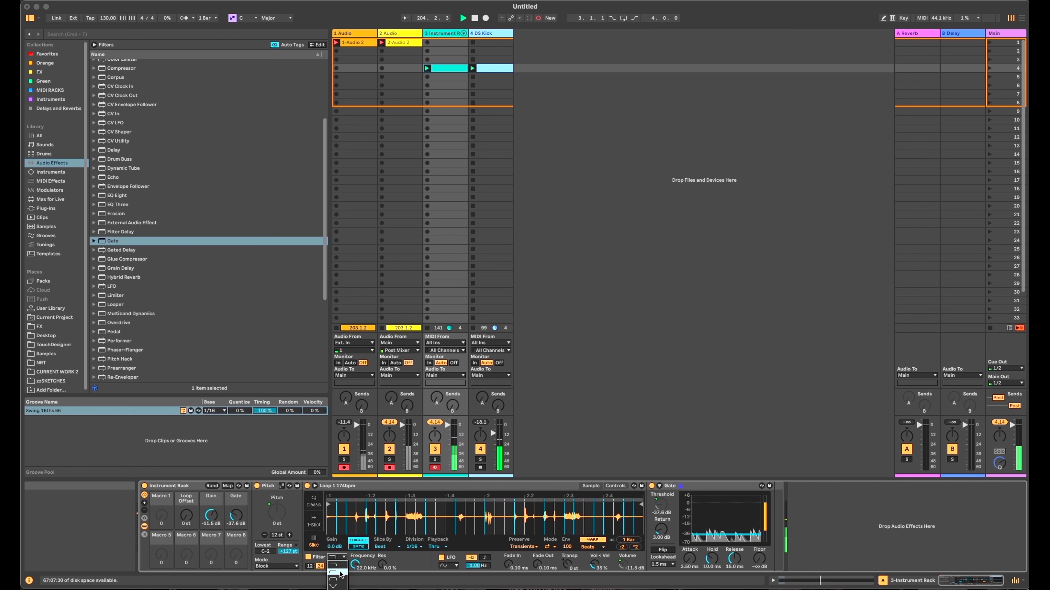
click(346, 572)
drag(354, 564, 355, 589)
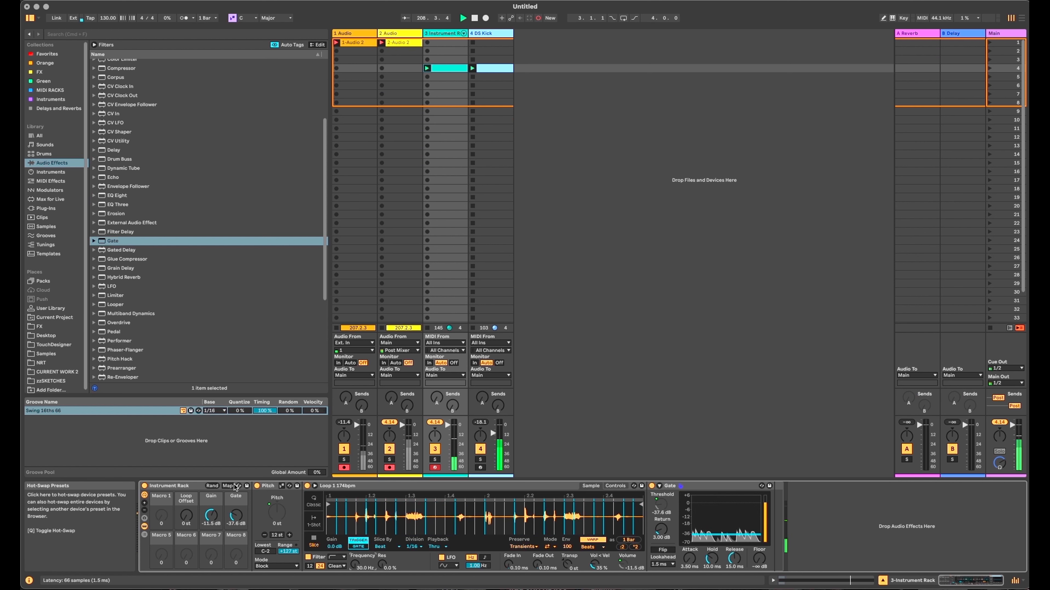
right_click(355, 564)
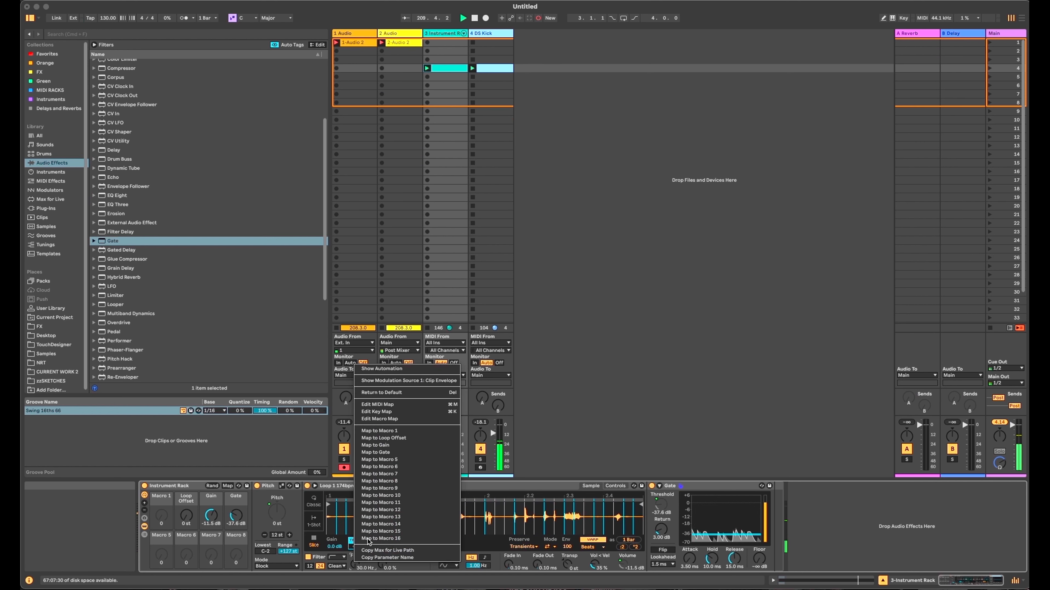
click(385, 459)
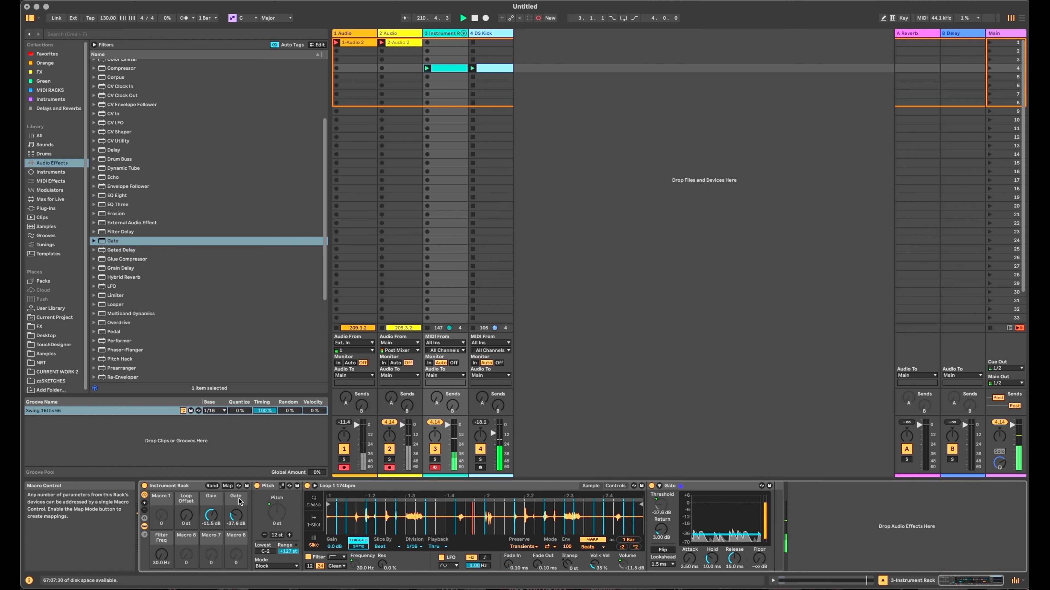
Step: Limit the Filter Freq mapping to a maximum of 2 kHz and set the macro to about 98.7 Hz
click(231, 486)
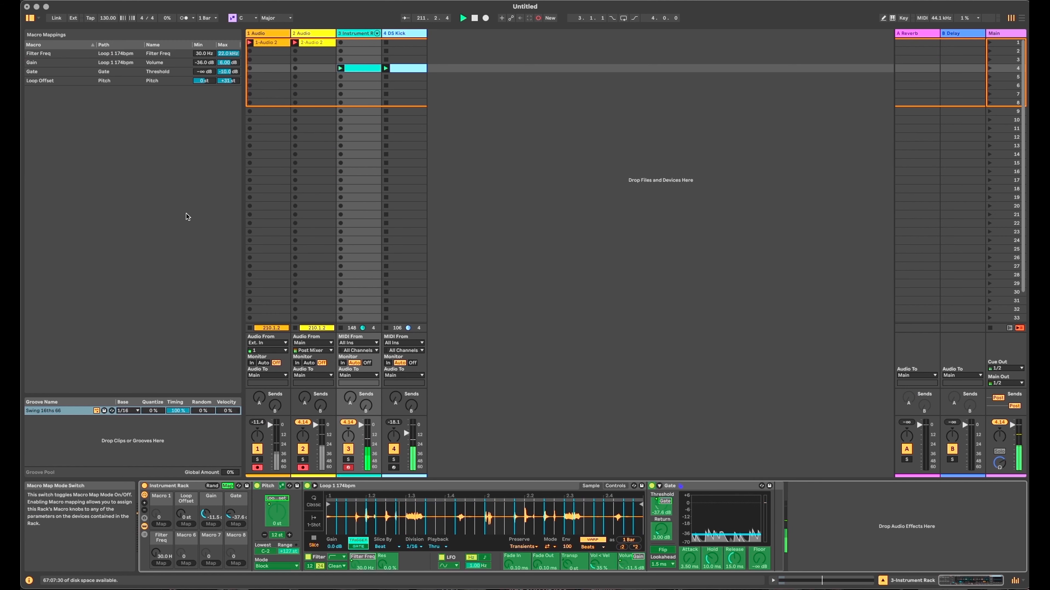
click(226, 54)
text(1)
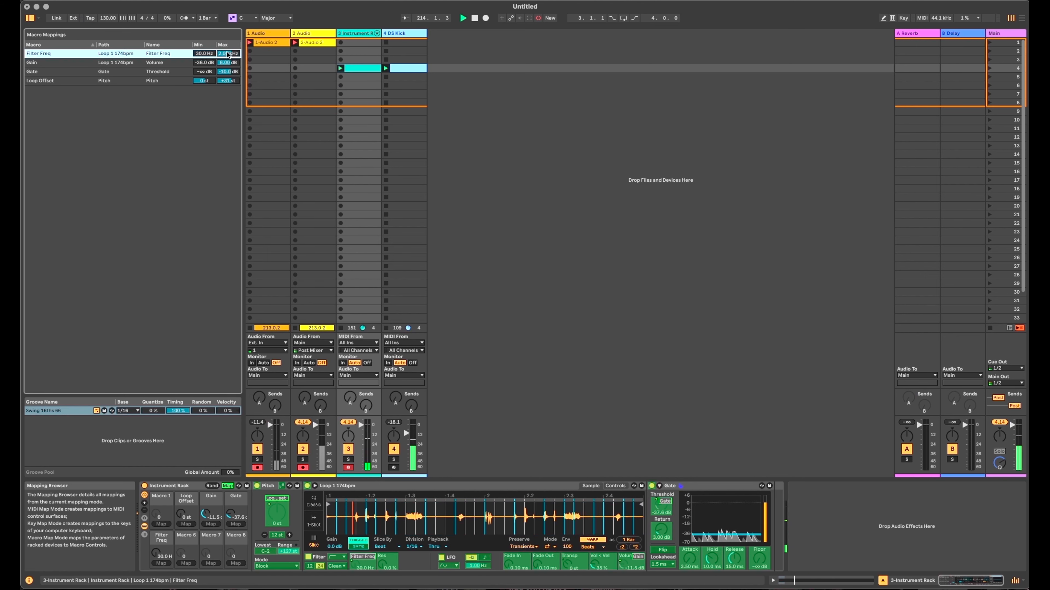
click(228, 486)
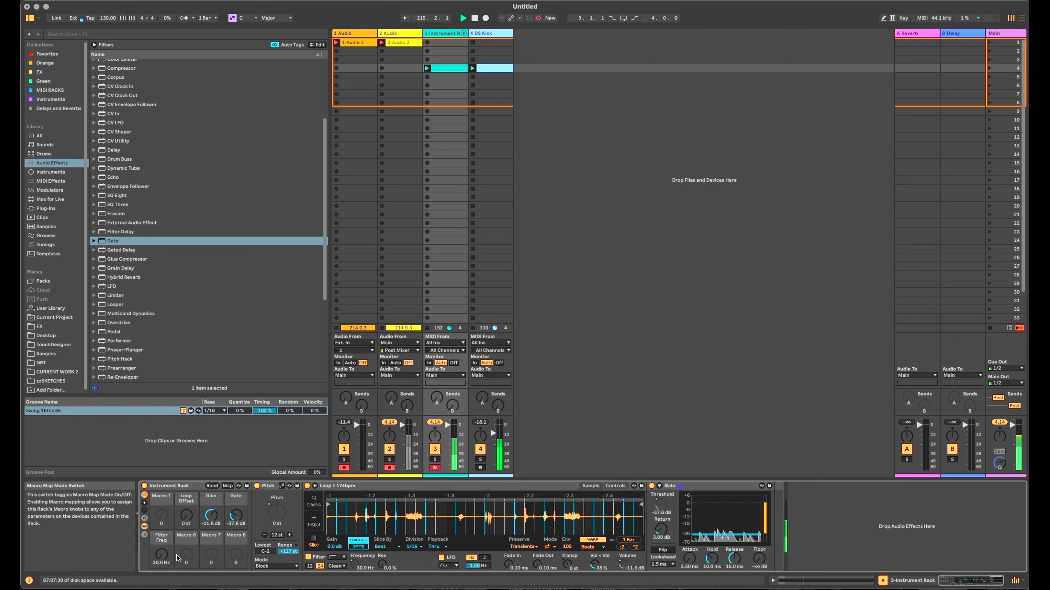
mouse_move(162, 555)
mouse_down()
mouse_move(161, 504)
mouse_move(161, 546)
mouse_up()
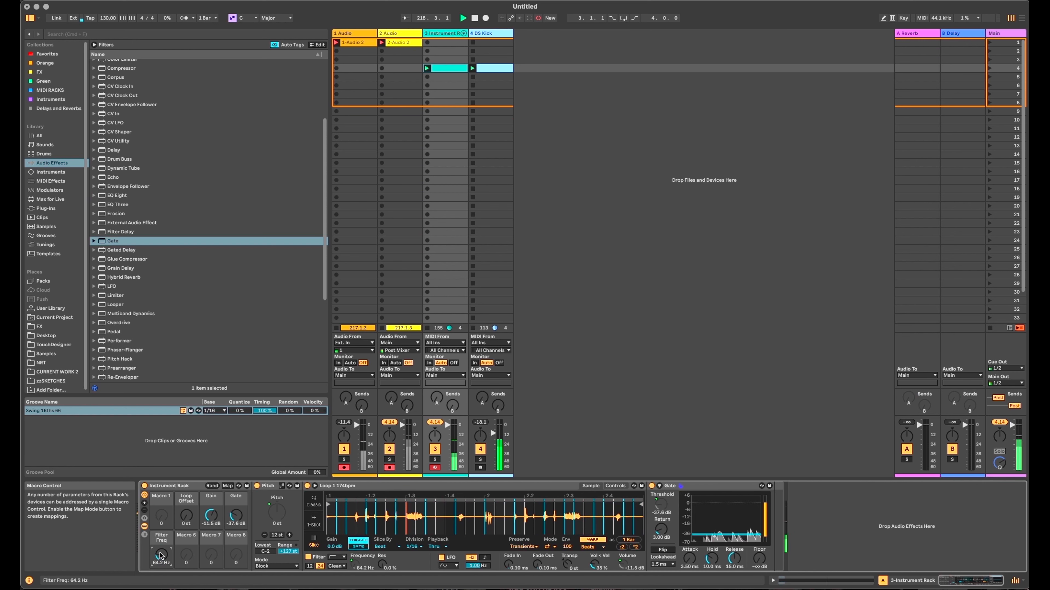
drag(160, 555, 160, 550)
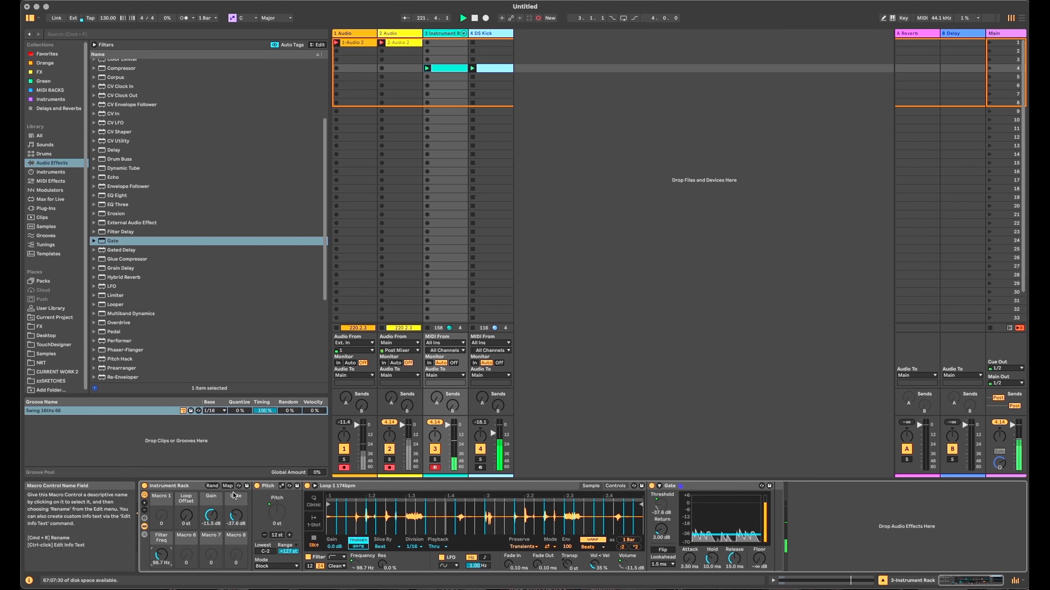
Step: Map the loop instrument's Transpose to Macro 6, try the macro up to +45 st, and reset it to 0 st
right_click(569, 564)
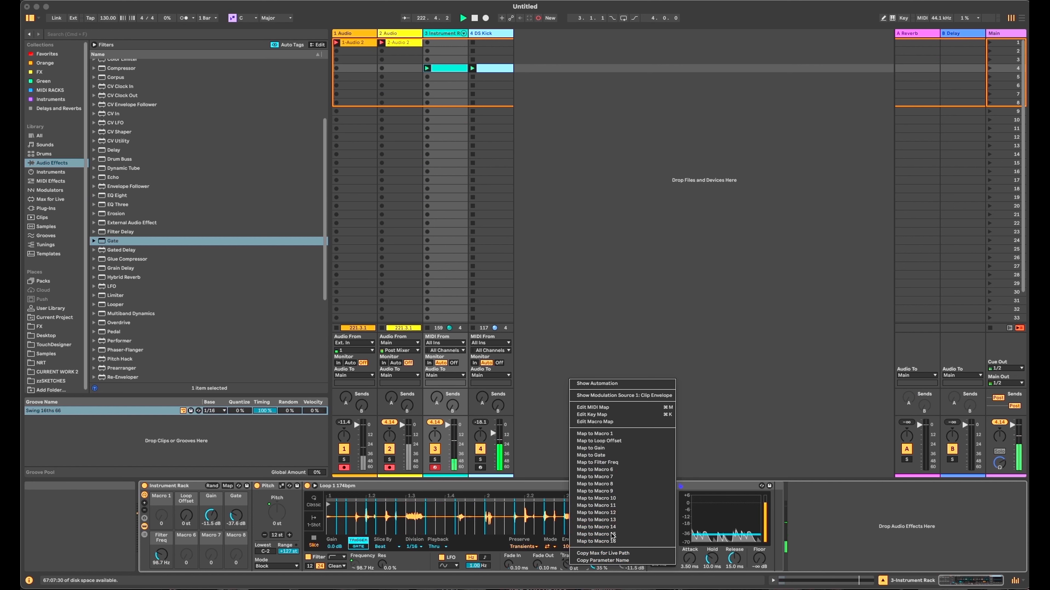
click(625, 469)
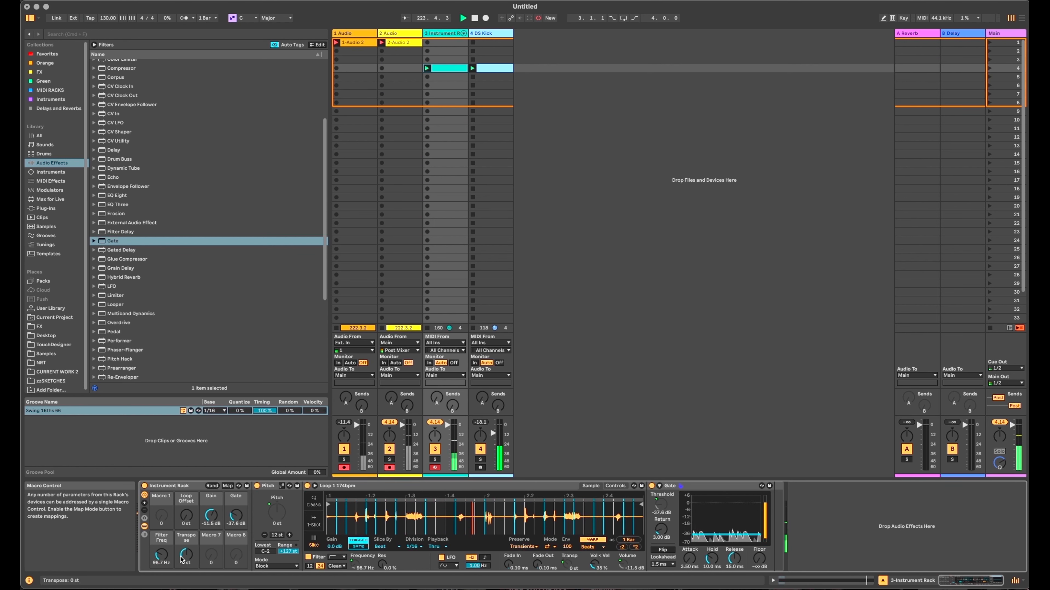
drag(186, 556, 185, 518)
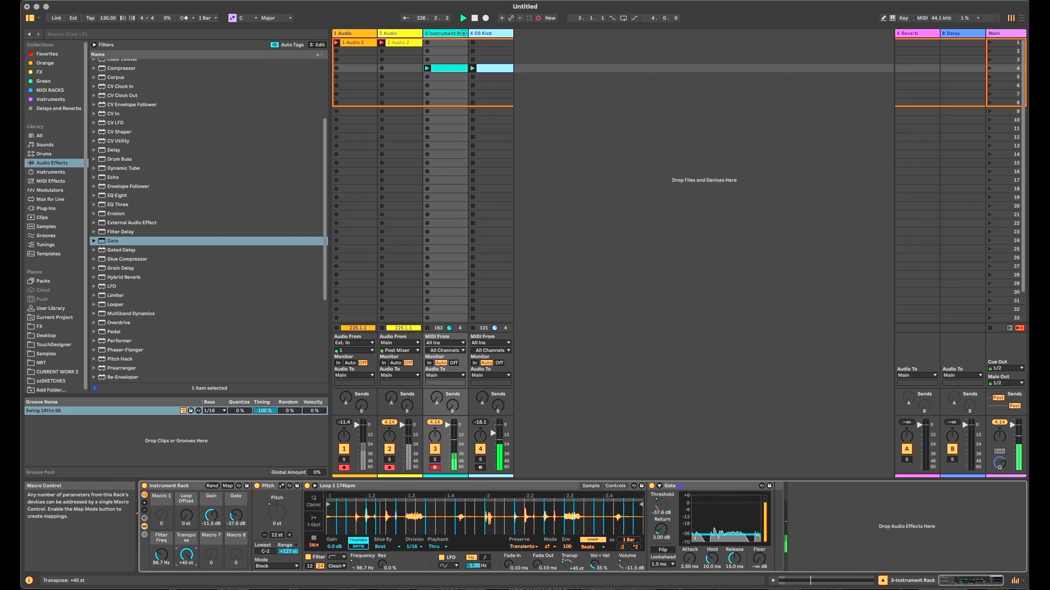
right_click(184, 559)
click(183, 558)
double_click(184, 557)
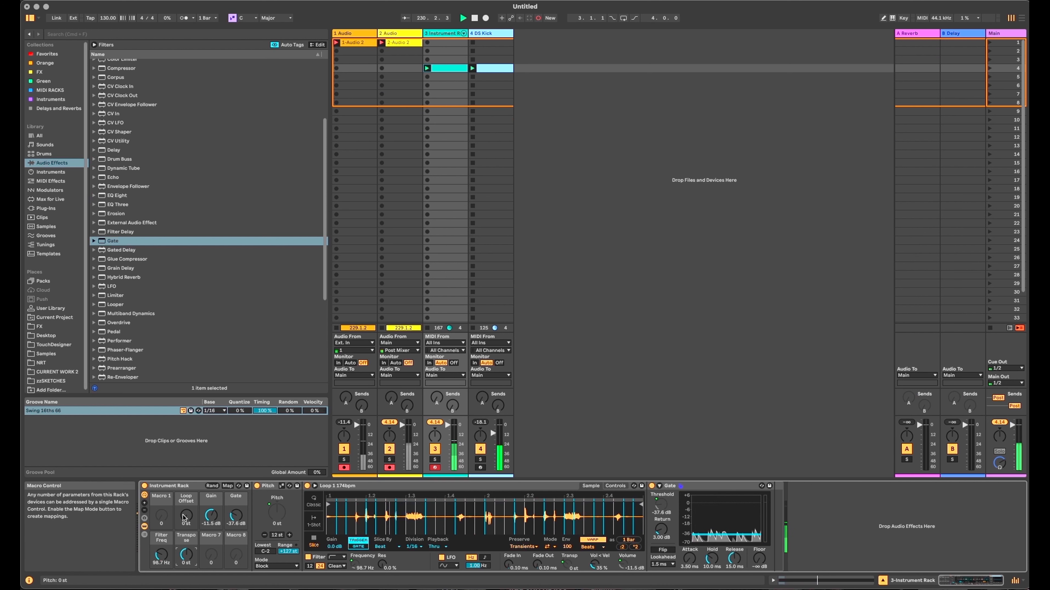
Step: Reduce the rack's visible macros to six and stop the loop and kick clips
click(144, 513)
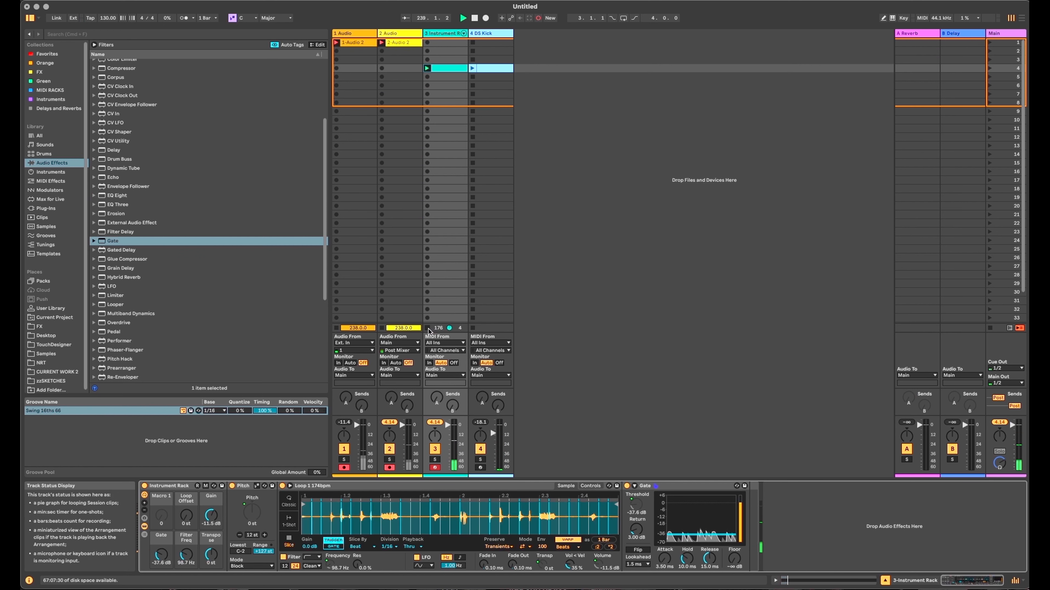
click(435, 467)
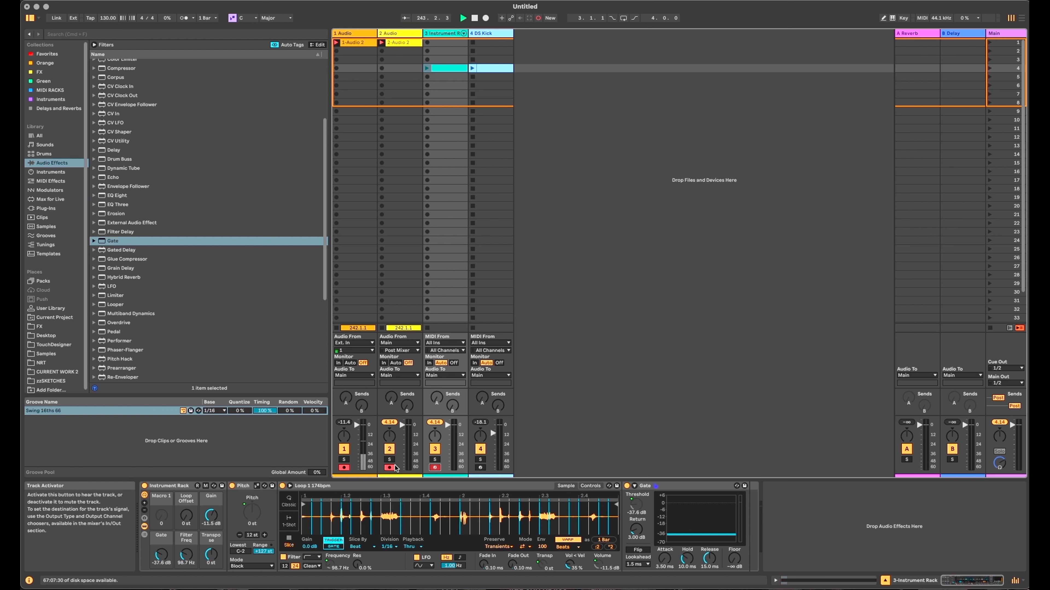
Step: Group the Loop 1 174bpm instrument into a nested Instrument Rack and show its chain list
click(389, 486)
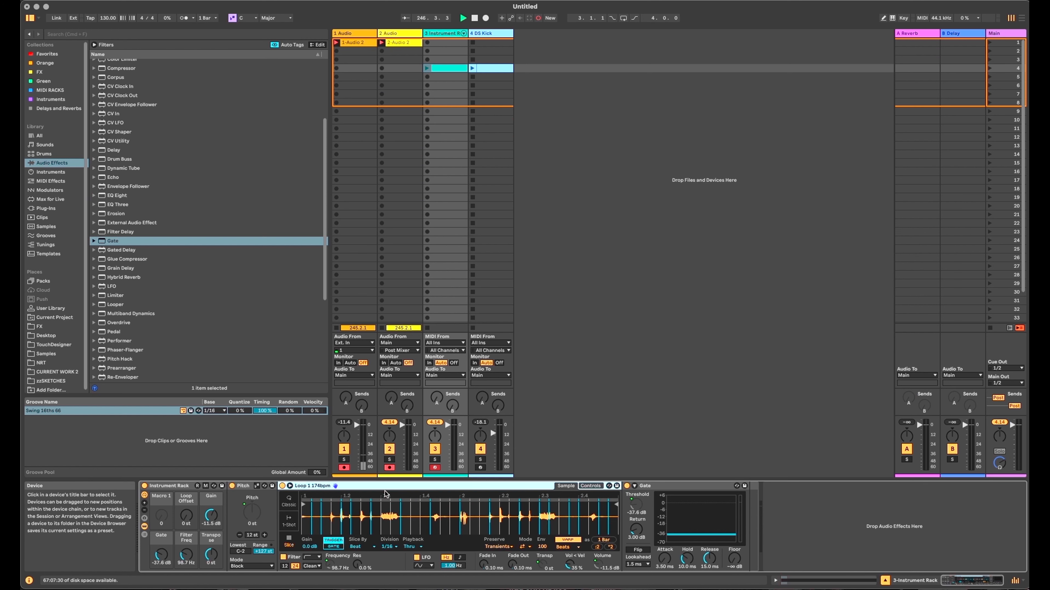
key(super+g)
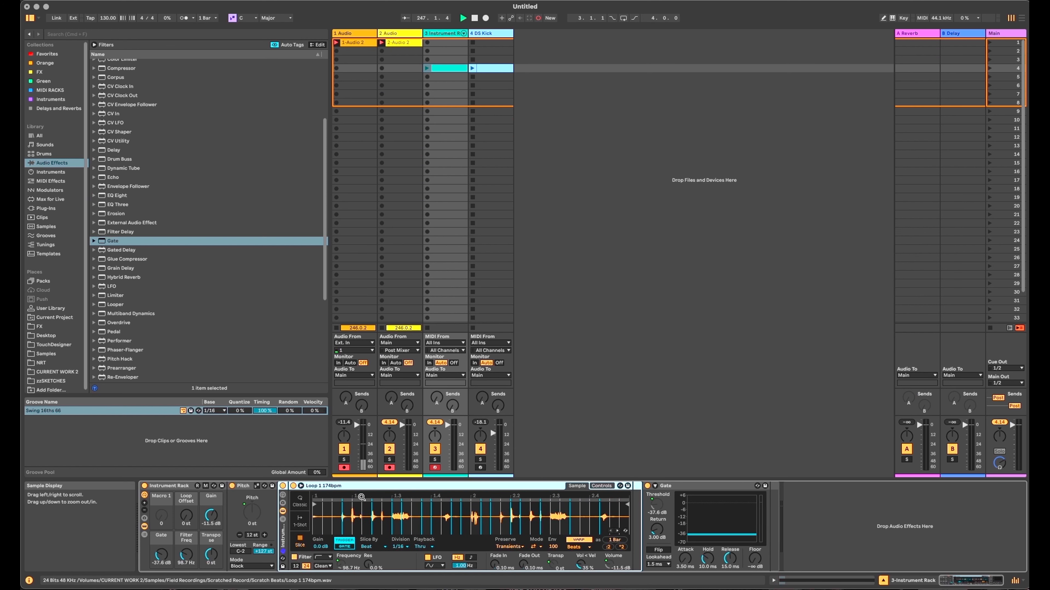
click(283, 520)
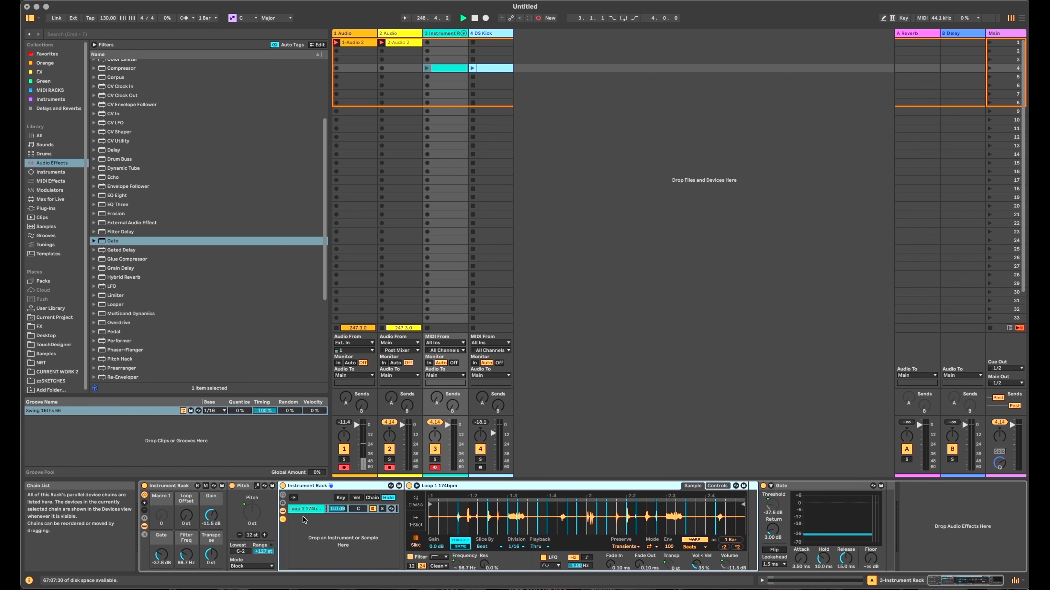
Step: Duplicate the Loop 1 174bpm chain and replace the copy's sample with Loop 2 150bpm.wav from the Scratch Beats folder
click(303, 509)
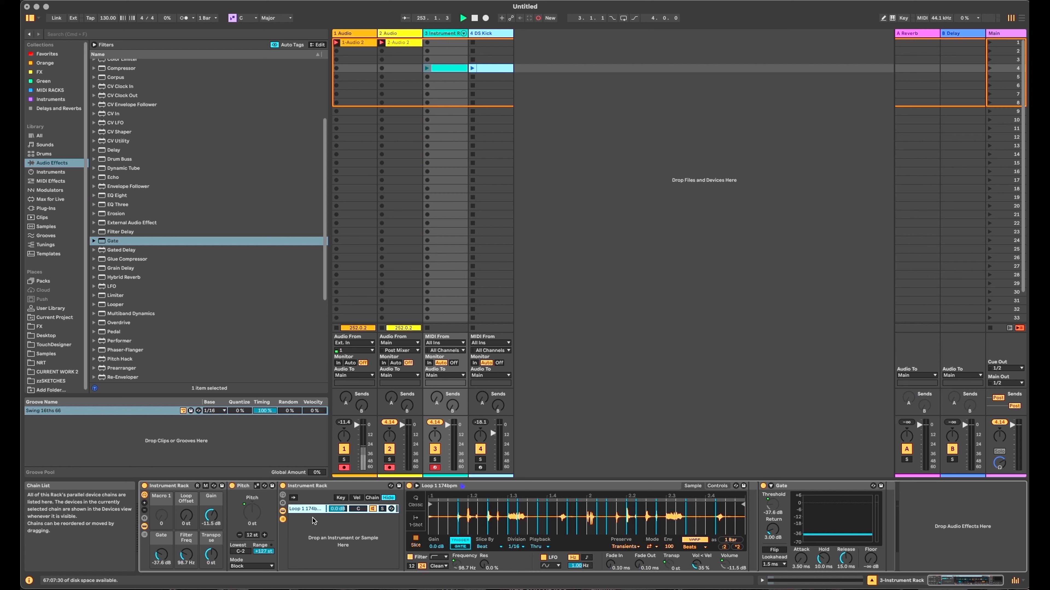
key(super+d)
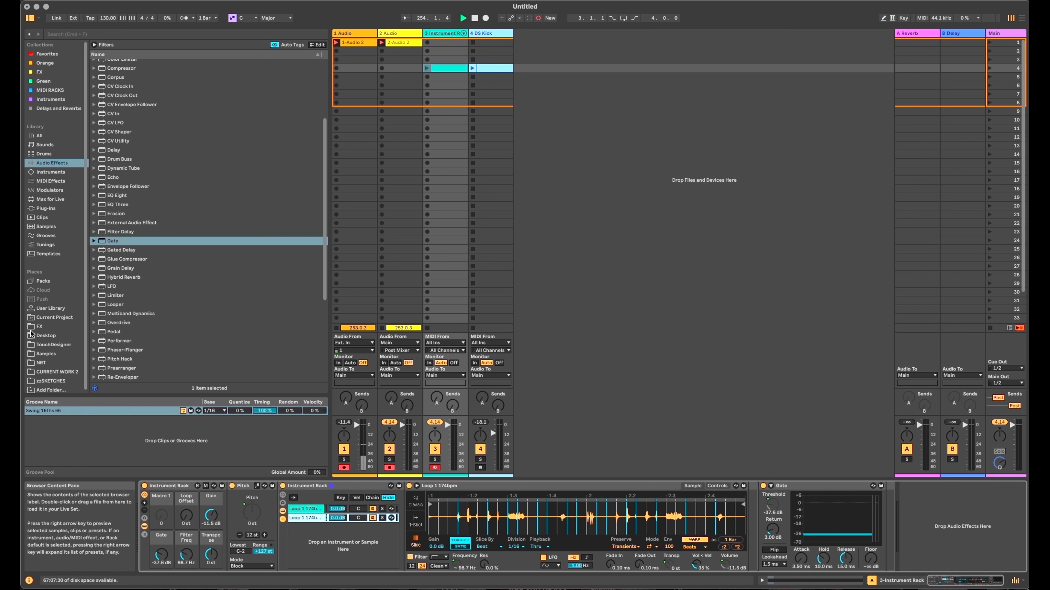
click(46, 354)
drag(146, 92, 495, 506)
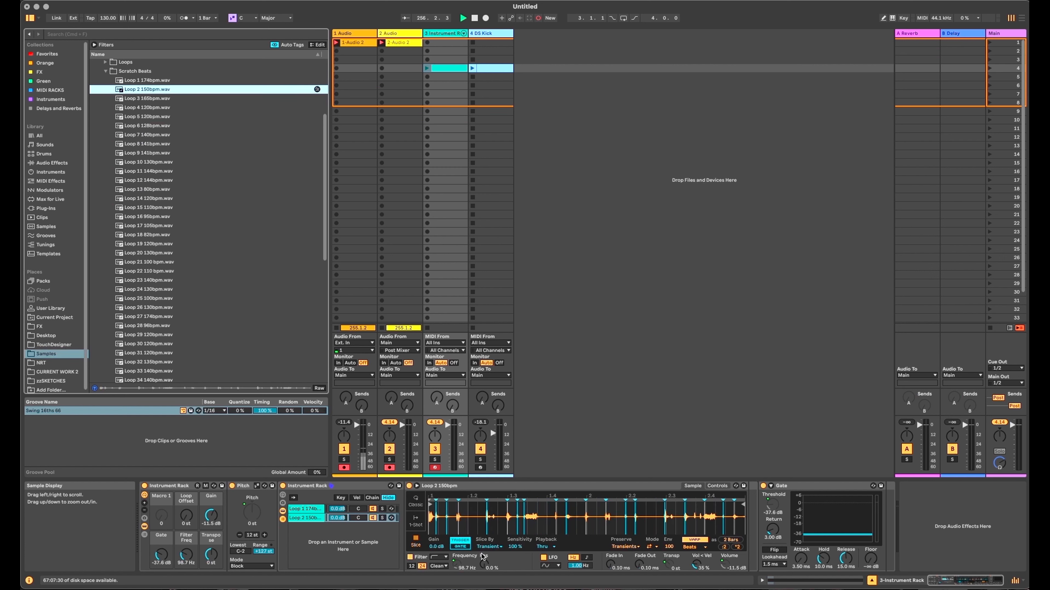
Step: Slice the Loop 2 150bpm sample by Beat with a 1/16 division
click(488, 547)
click(496, 562)
click(515, 547)
click(522, 556)
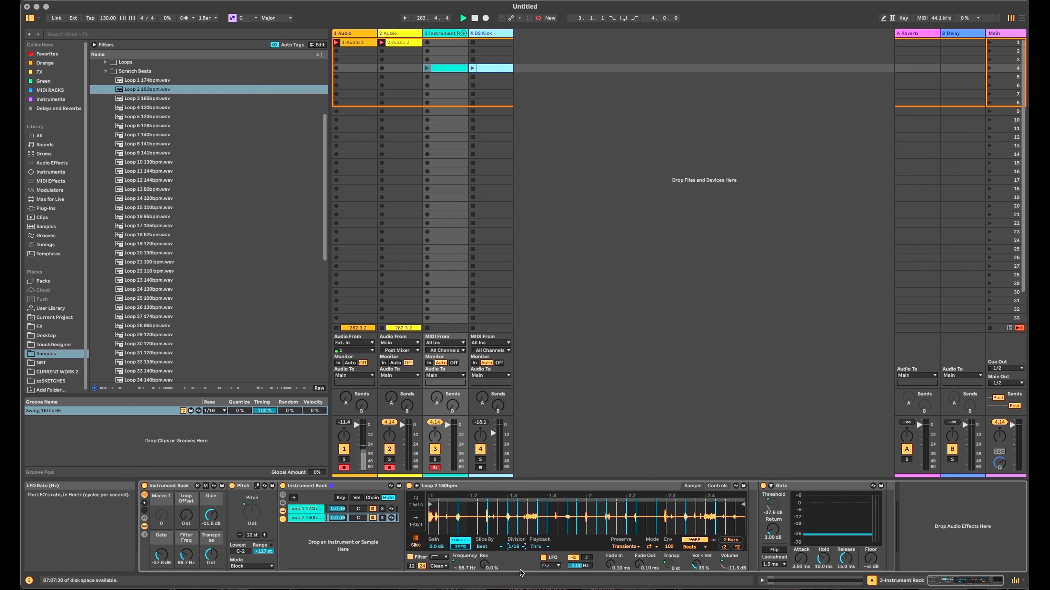
Step: Build chains for the remaining Scratch Beats samples, Loop 3 through Loop 40, in the nested rack, slicing them by Beat at 1/16
click(327, 552)
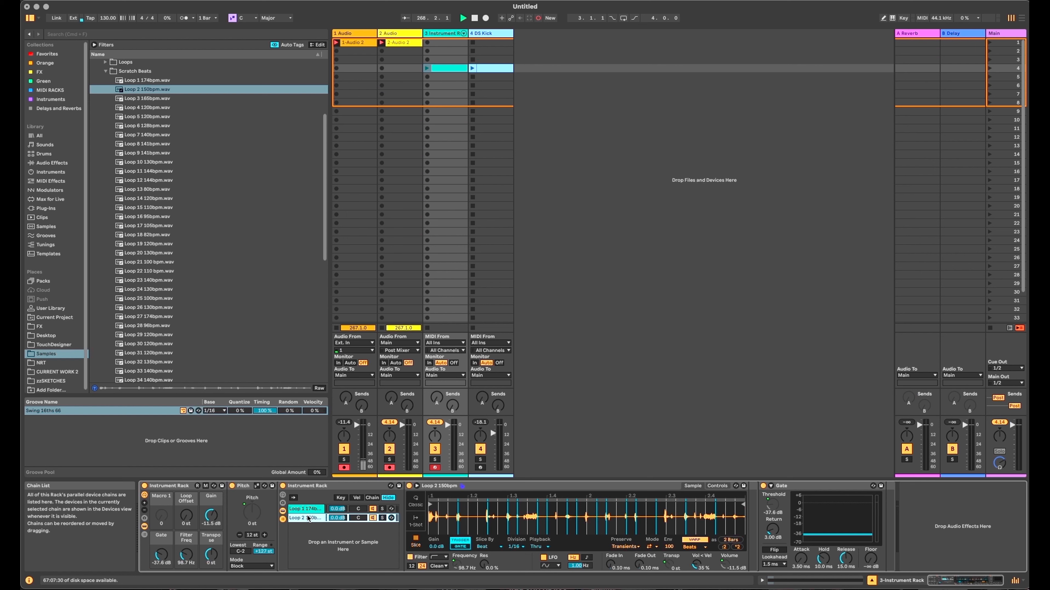
drag(147, 98, 343, 546)
drag(147, 107, 343, 548)
click(490, 547)
drag(147, 126, 346, 566)
drag(147, 153, 346, 566)
click(495, 547)
drag(147, 189, 346, 566)
click(496, 547)
click(505, 563)
drag(147, 225, 346, 567)
drag(147, 271, 346, 566)
drag(147, 290, 346, 566)
drag(147, 299, 346, 566)
drag(147, 317, 347, 566)
click(524, 546)
drag(147, 335, 346, 566)
click(522, 554)
scroll(165, 331, down, 3)
drag(147, 293, 346, 566)
drag(147, 311, 346, 566)
drag(147, 330, 346, 566)
click(523, 547)
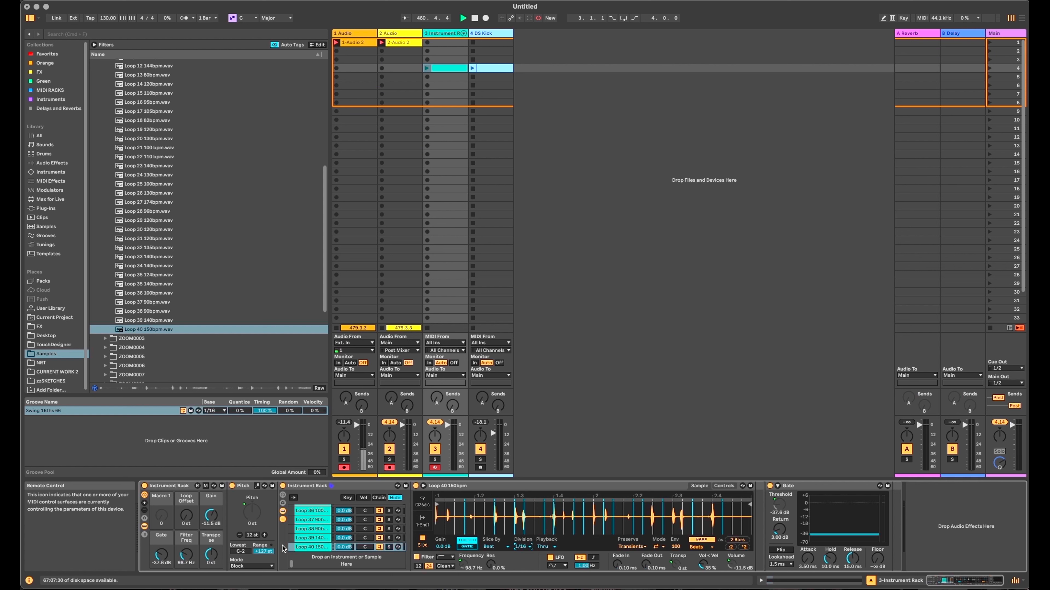
scroll(319, 535, up, 15)
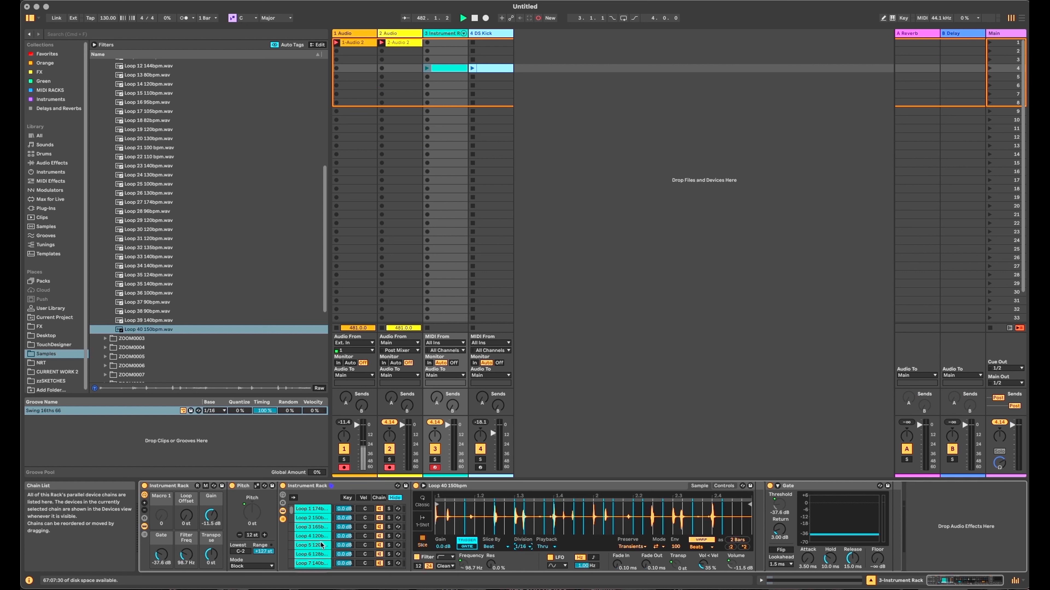
click(553, 148)
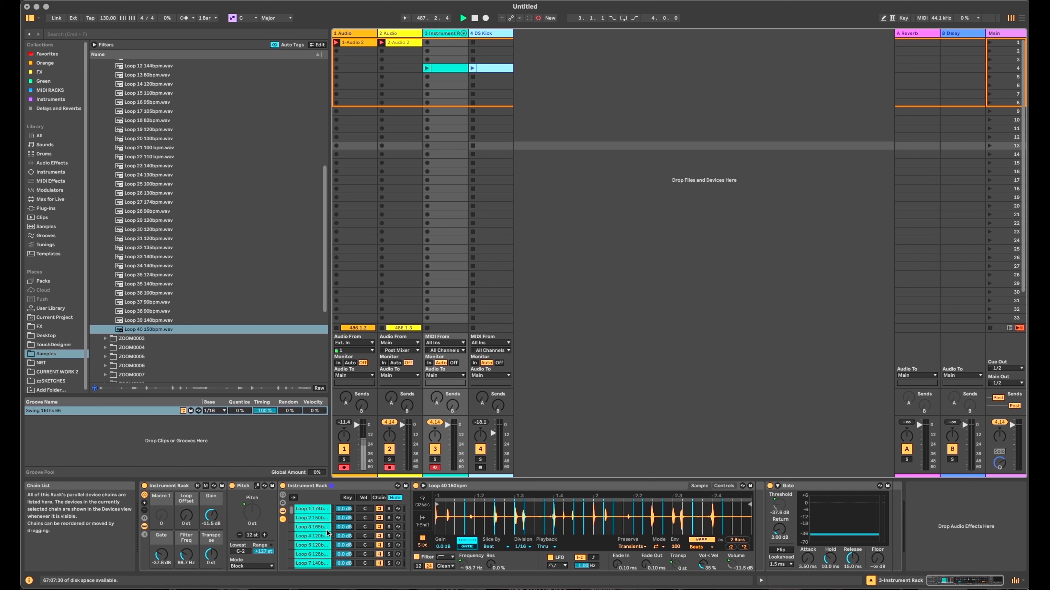
Step: Show the chain select zones of the nested rack and move the Loop 40 chain's zone to about 39
click(380, 498)
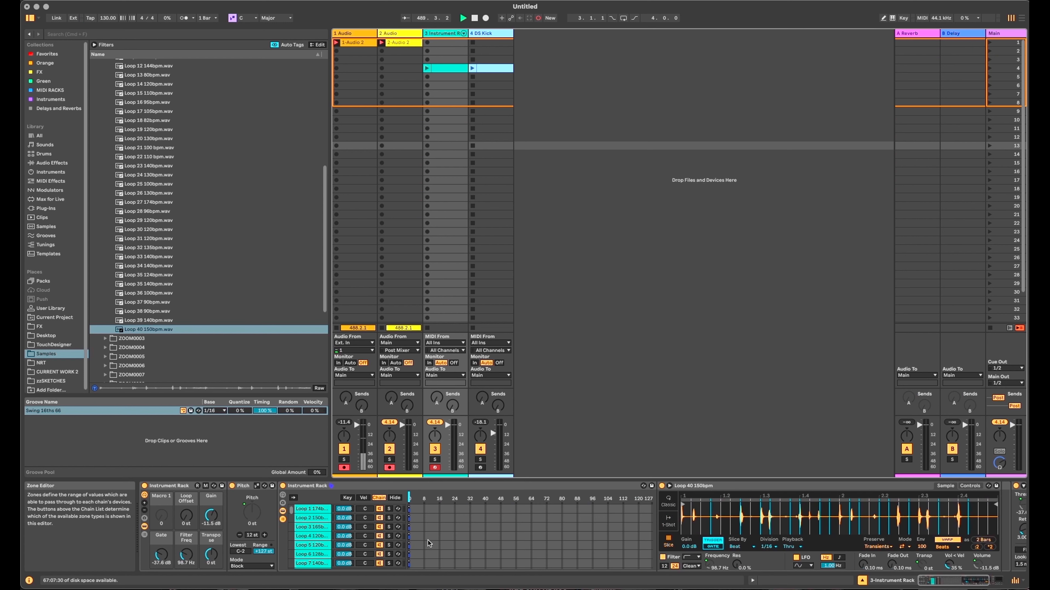
scroll(428, 540, down, 10)
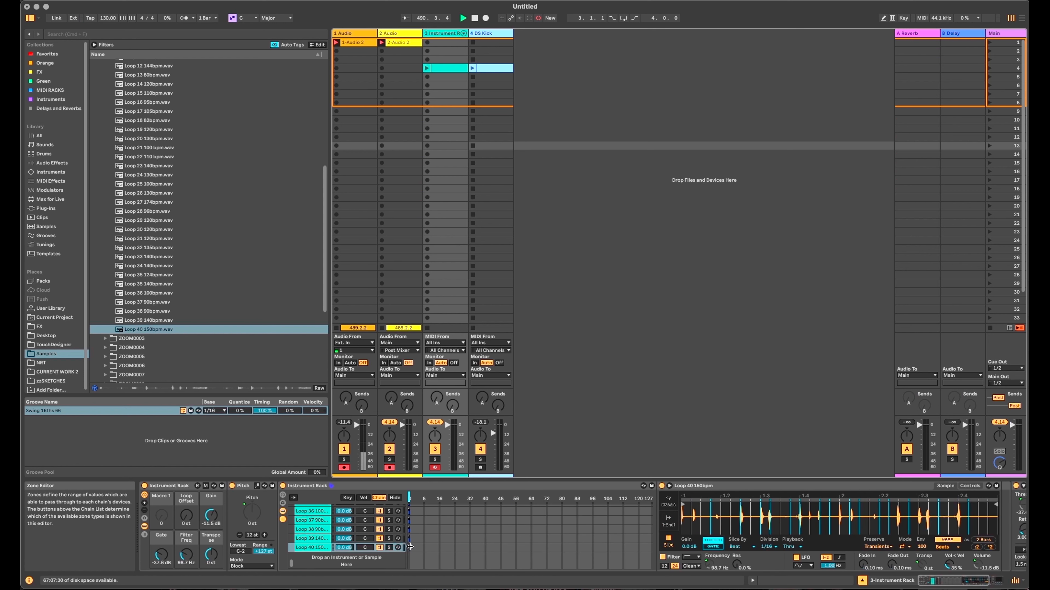
drag(409, 548, 484, 558)
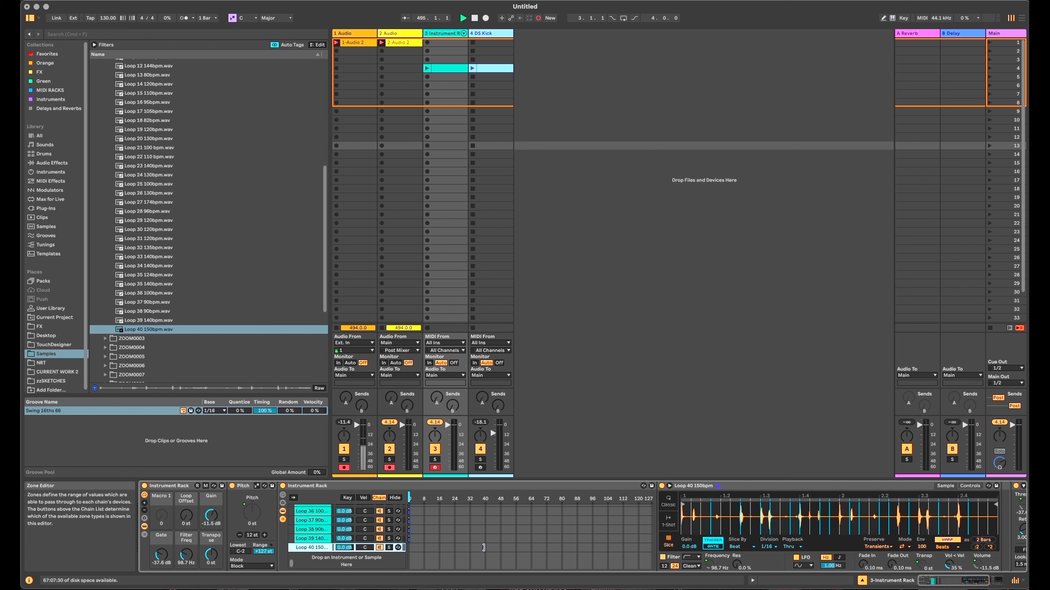
drag(483, 548, 484, 547)
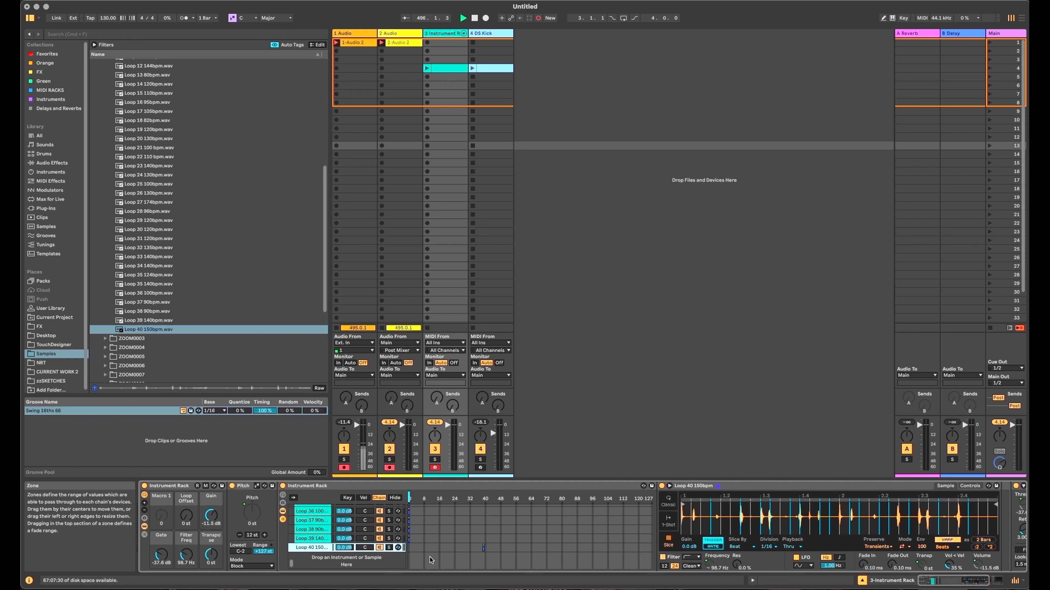
scroll(314, 550, up, 4)
scroll(314, 550, up, 5)
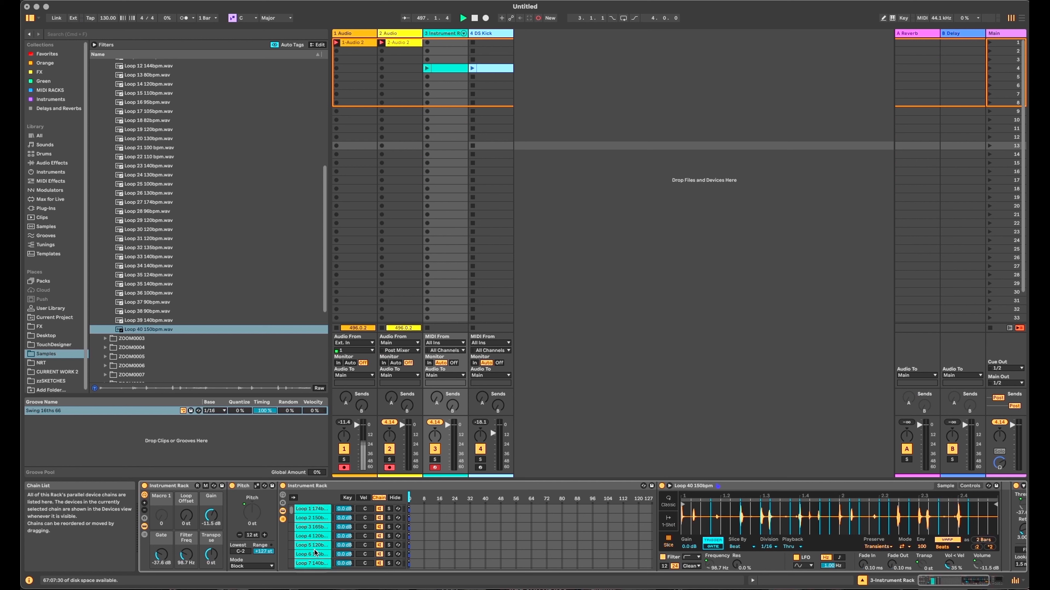
Step: Select all chains in the nested rack and distribute their chain select ranges equally
key(super+a)
right_click(305, 507)
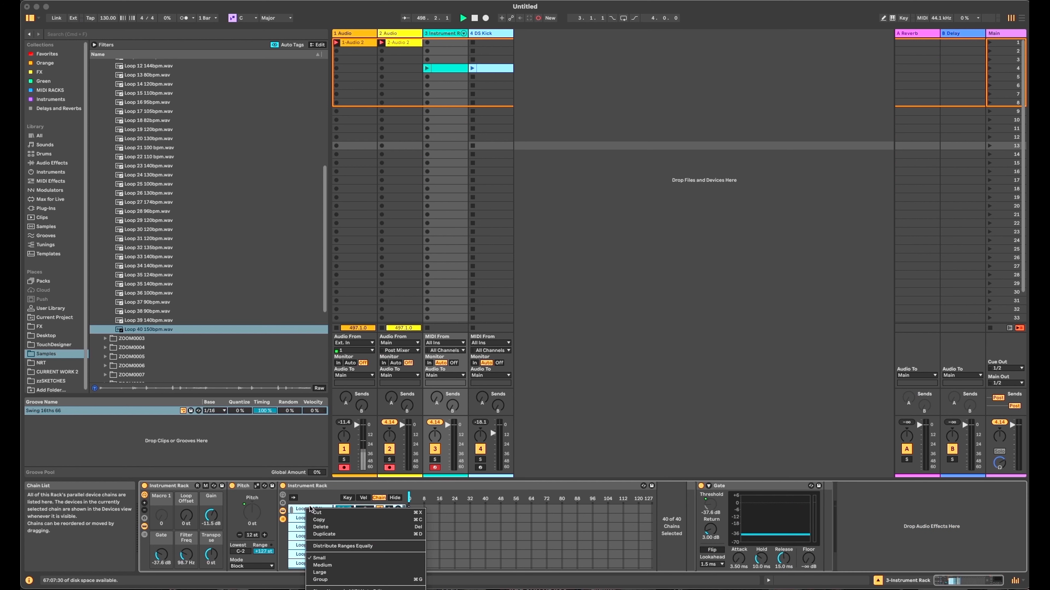
click(342, 547)
scroll(458, 529, down, 10)
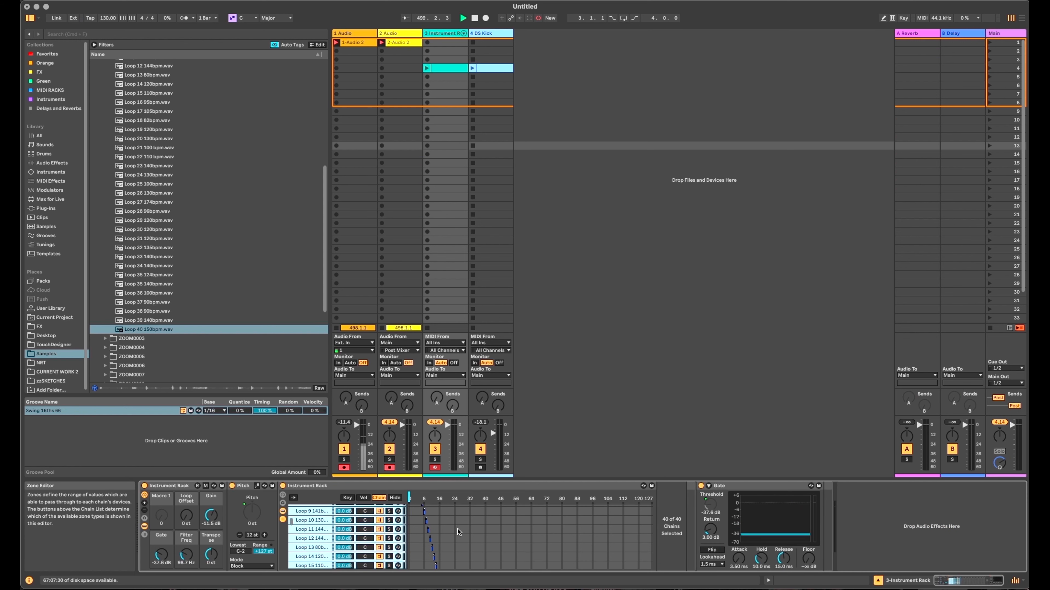
scroll(455, 529, up, 10)
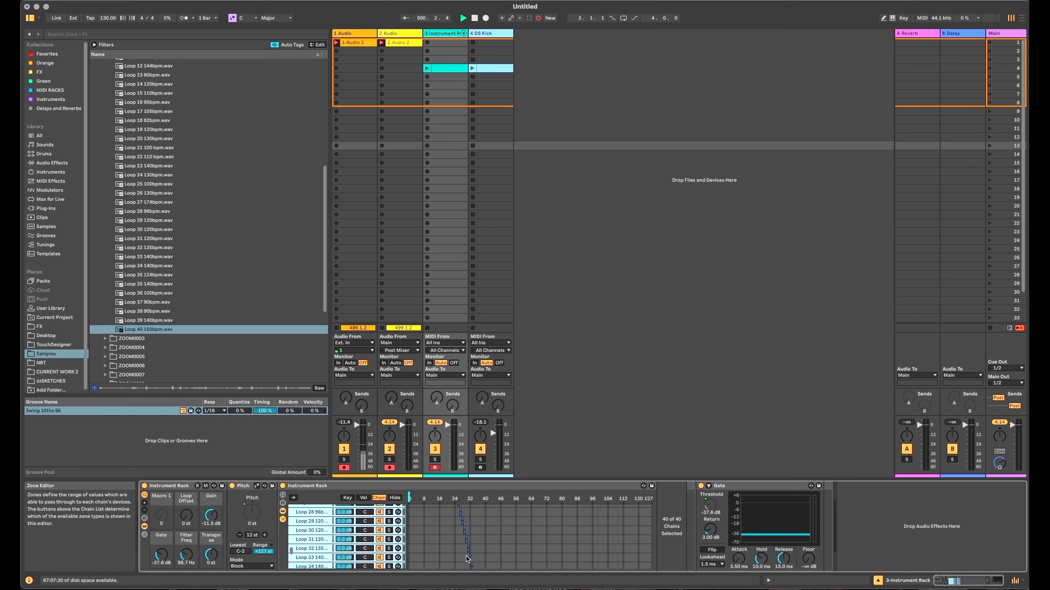
scroll(466, 556, down, 20)
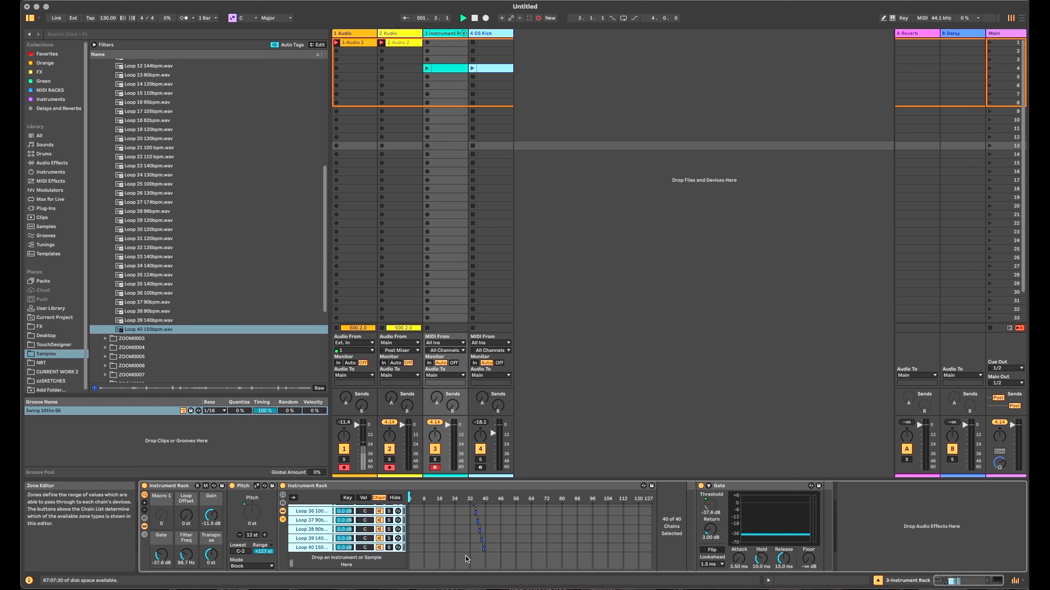
scroll(397, 536, up, 20)
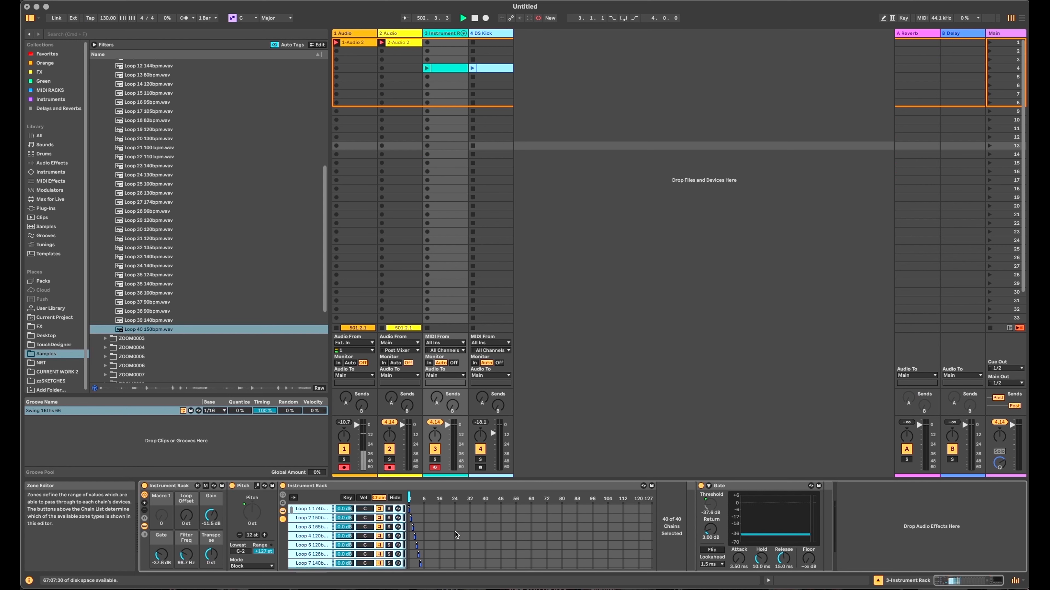
Step: Map the nested rack's Chain Selector to its Macro 1, and map that macro to Macro 1 of the outer rack
right_click(410, 499)
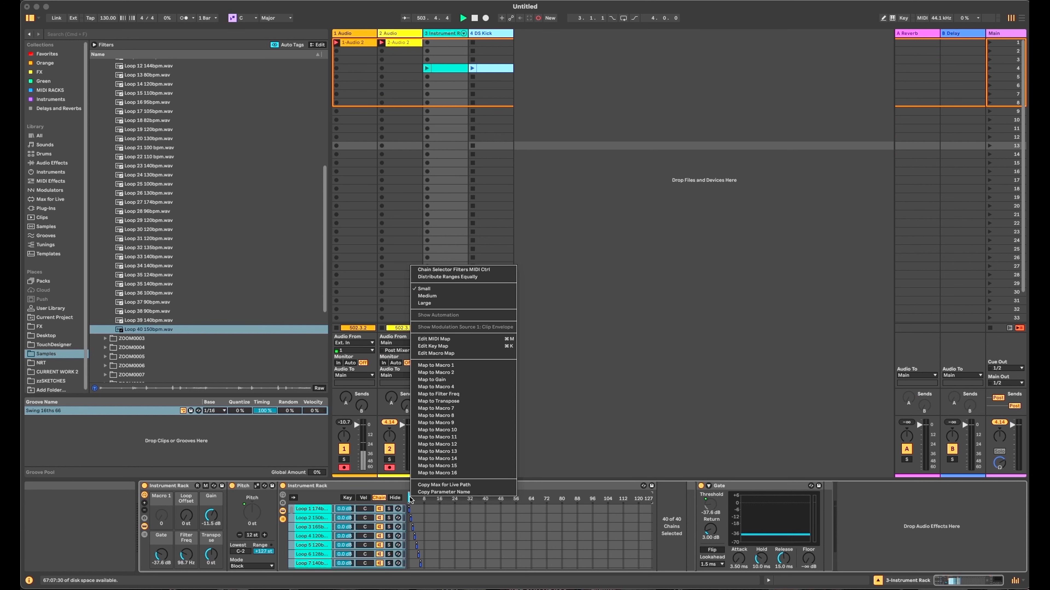
click(447, 366)
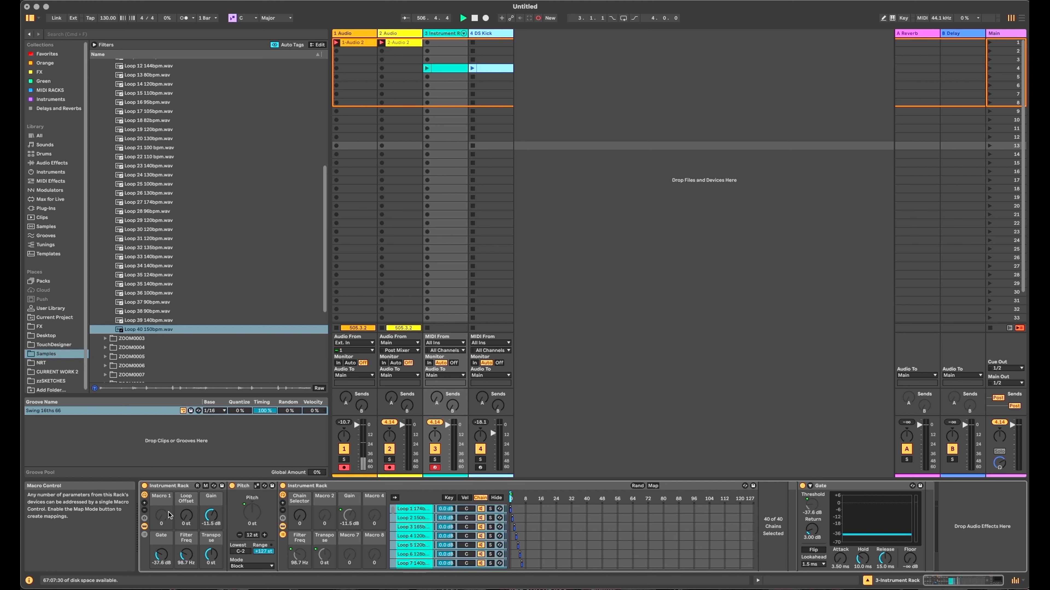
key(super+z)
key(super+shift+z)
right_click(298, 514)
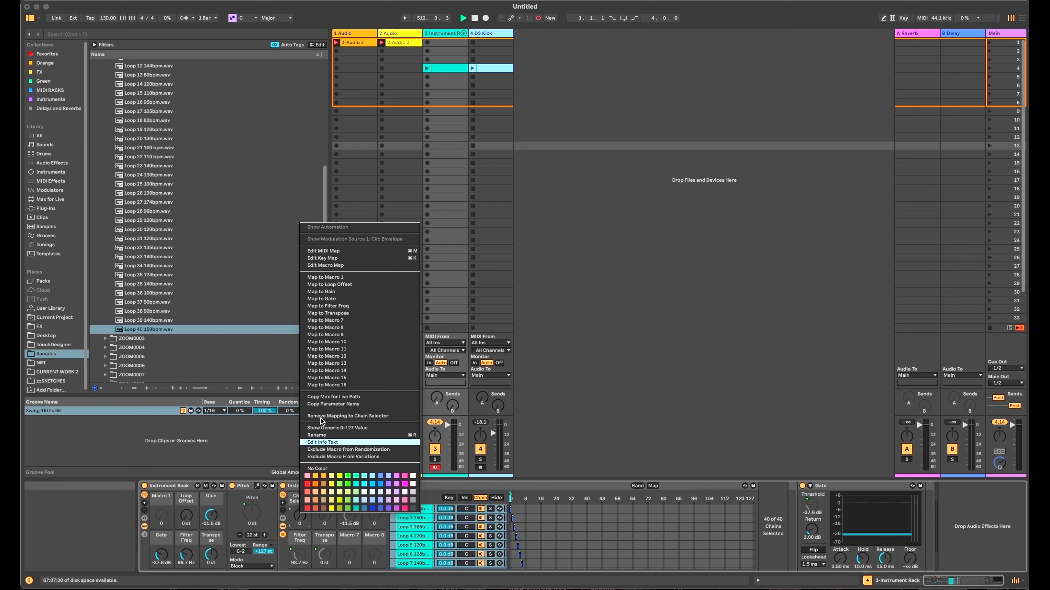
click(337, 277)
mouse_move(166, 518)
mouse_down()
mouse_move(166, 463)
mouse_move(166, 518)
mouse_up()
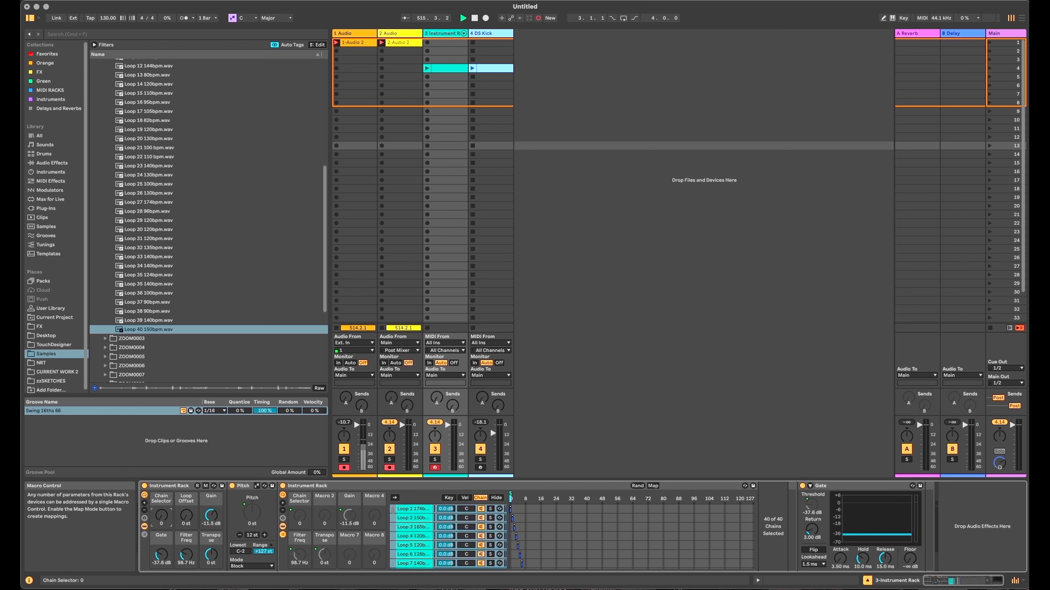
Step: Set the maximum value of the Chain Selector mapping in the nested rack's macro mappings
click(336, 485)
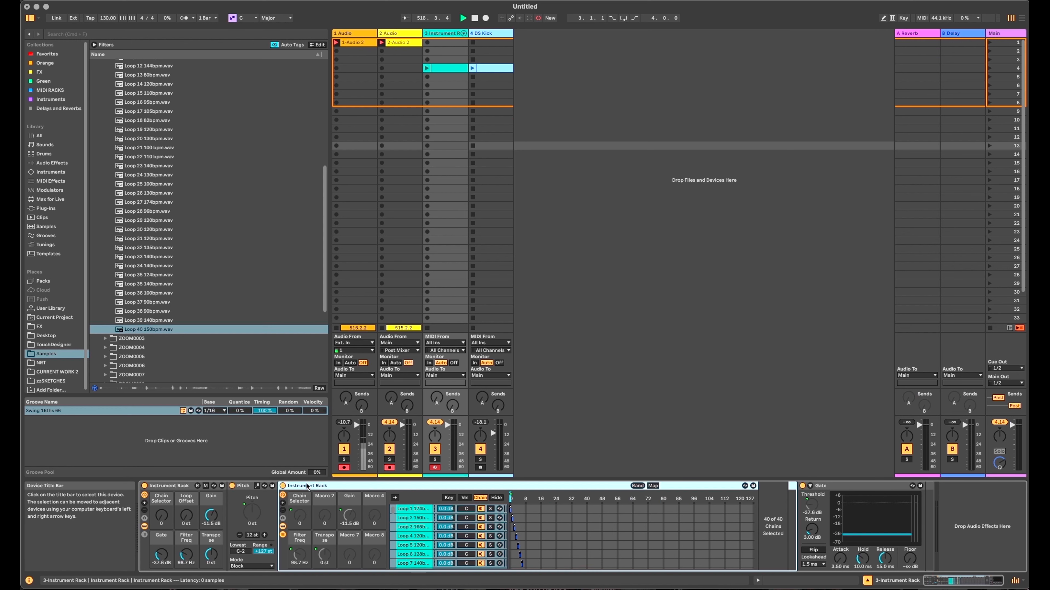
click(653, 485)
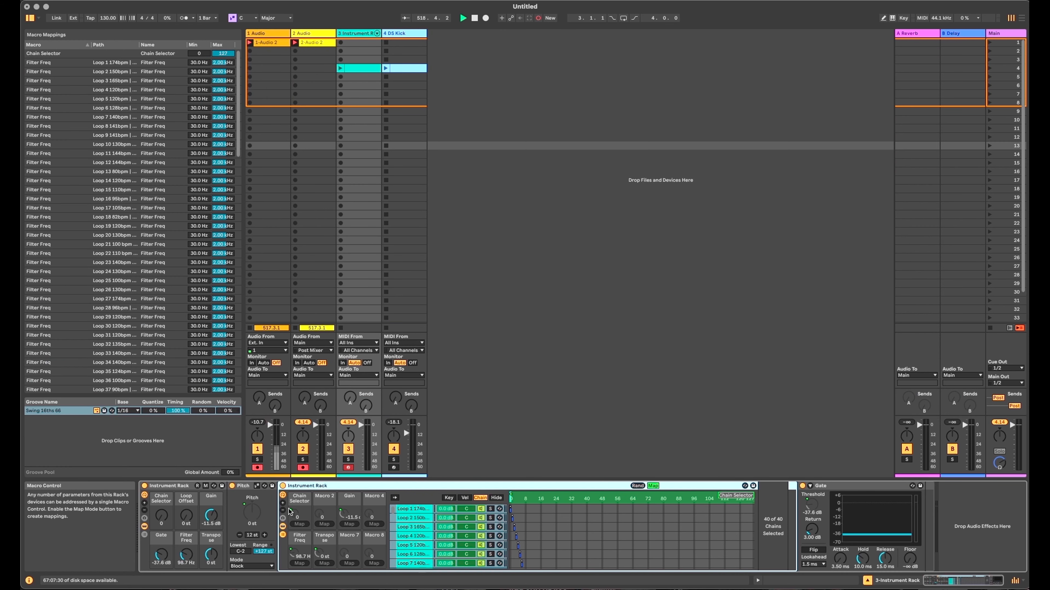
click(225, 55)
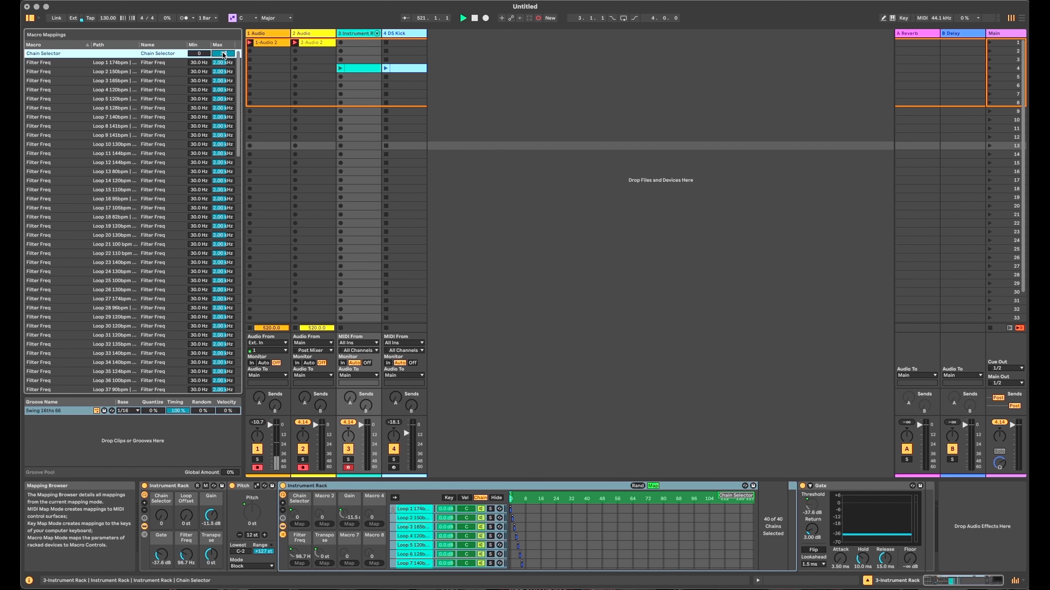
click(653, 486)
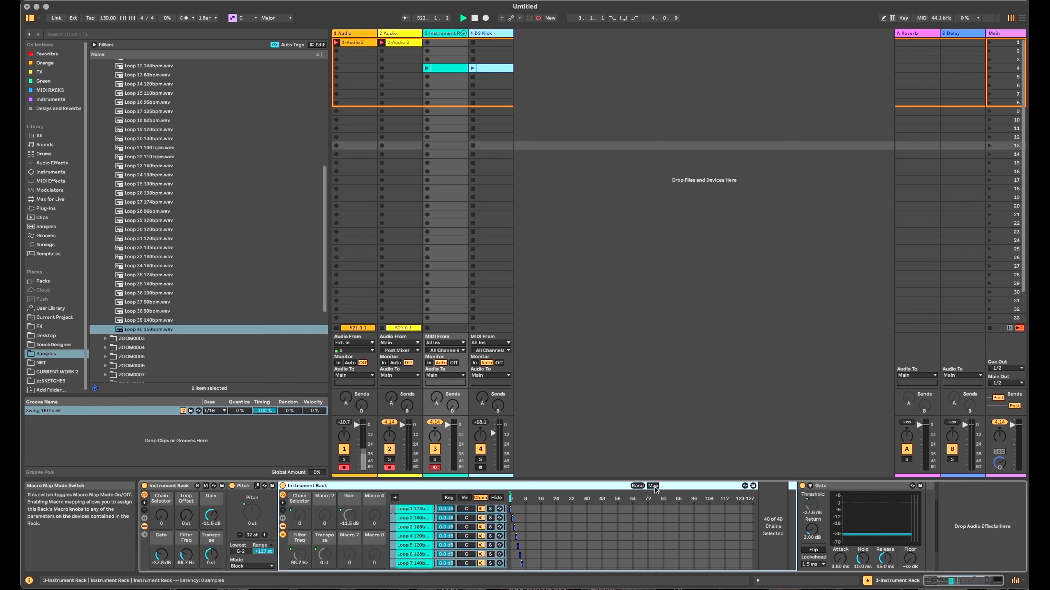
Step: Test the outer rack's Chain Selector macro, return it to 0, and unfold the Loop 1 174bpm instrument
click(161, 515)
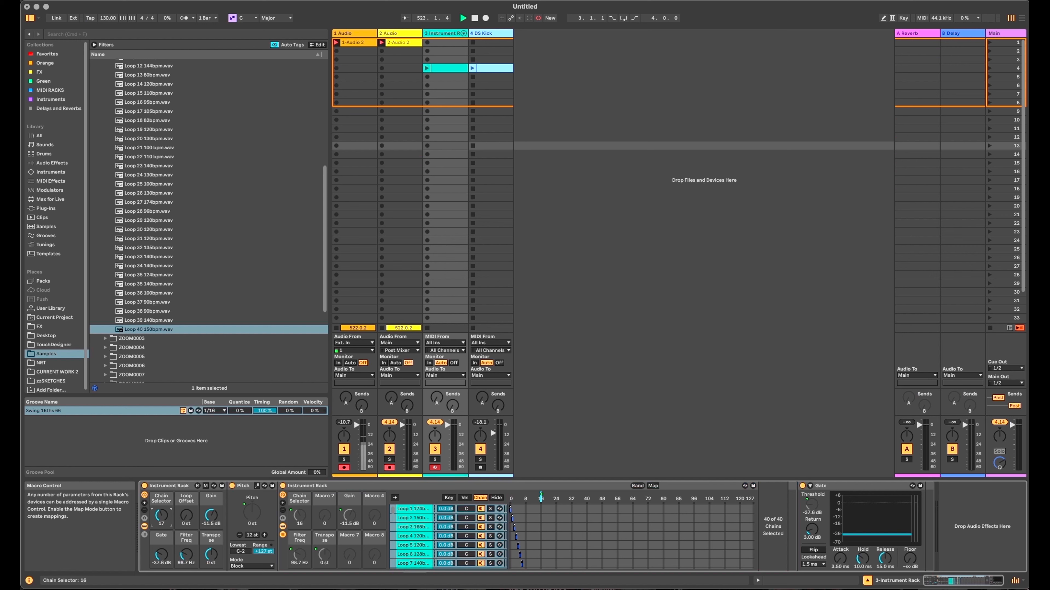
drag(162, 515, 161, 579)
click(655, 242)
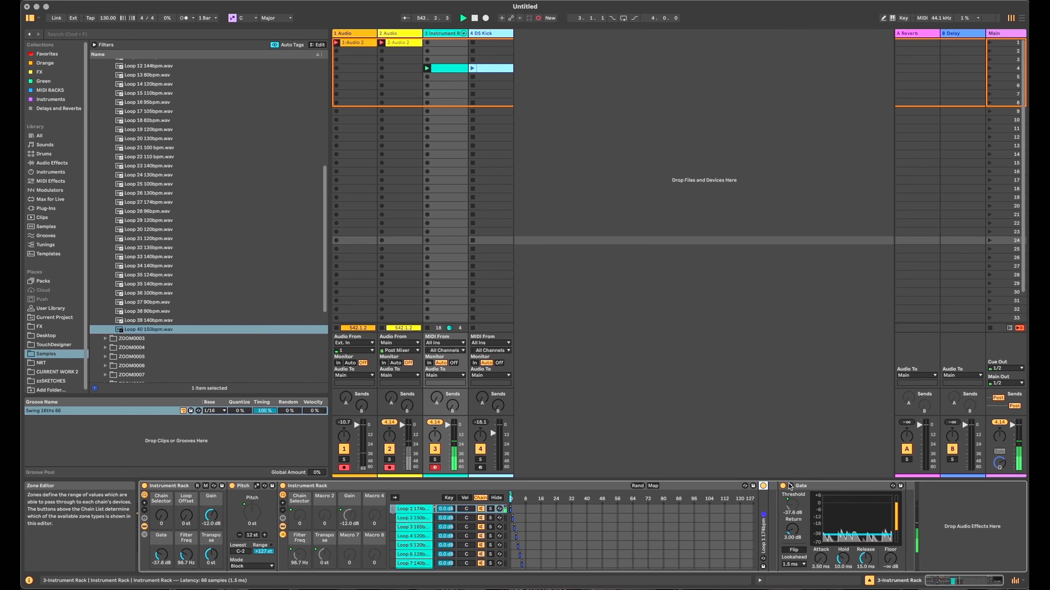
double_click(764, 517)
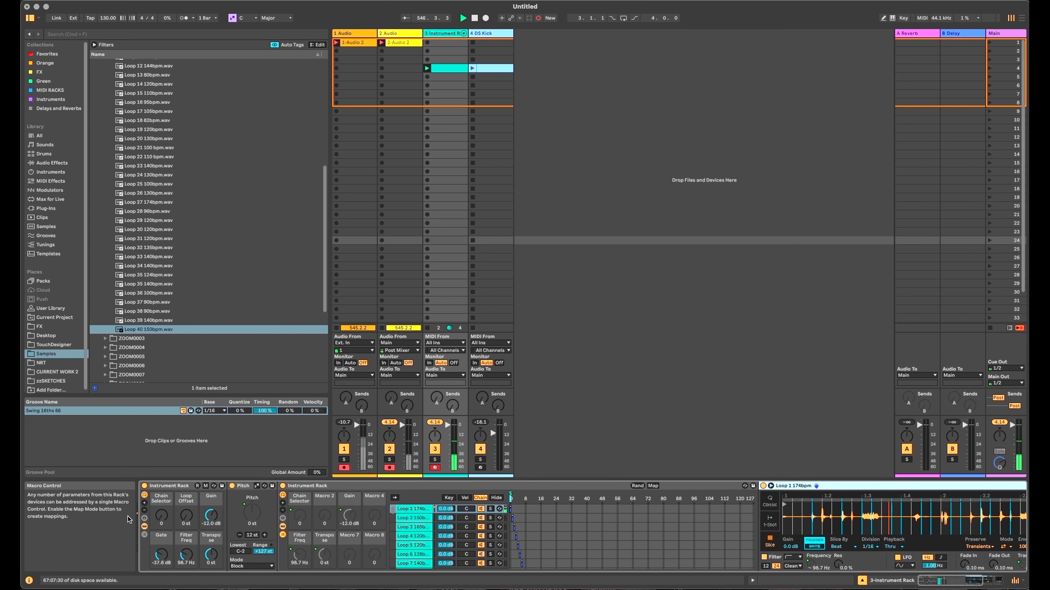
Step: While the loops play, set the outer rack's Chain Selector to 14, Loop Offset to +9 st and Gain to -3.92 dB
drag(159, 517, 158, 512)
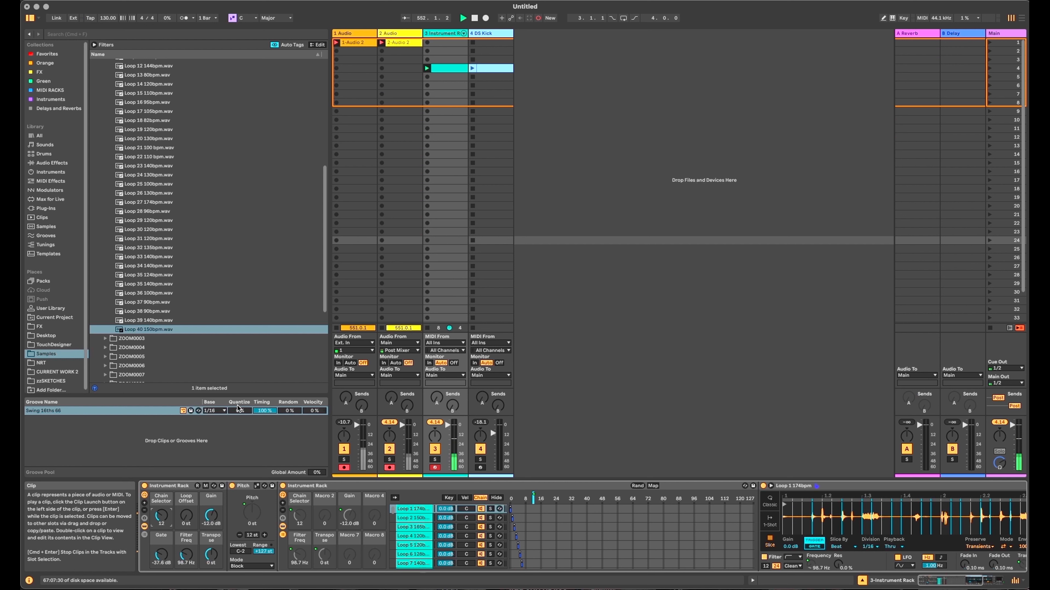
drag(163, 512, 163, 505)
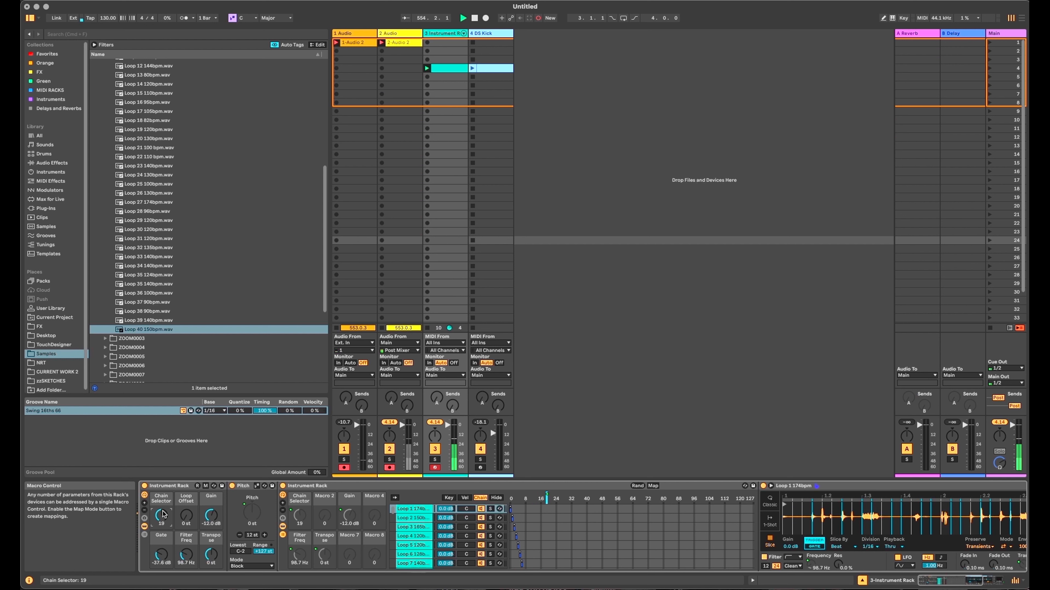
drag(186, 515, 162, 519)
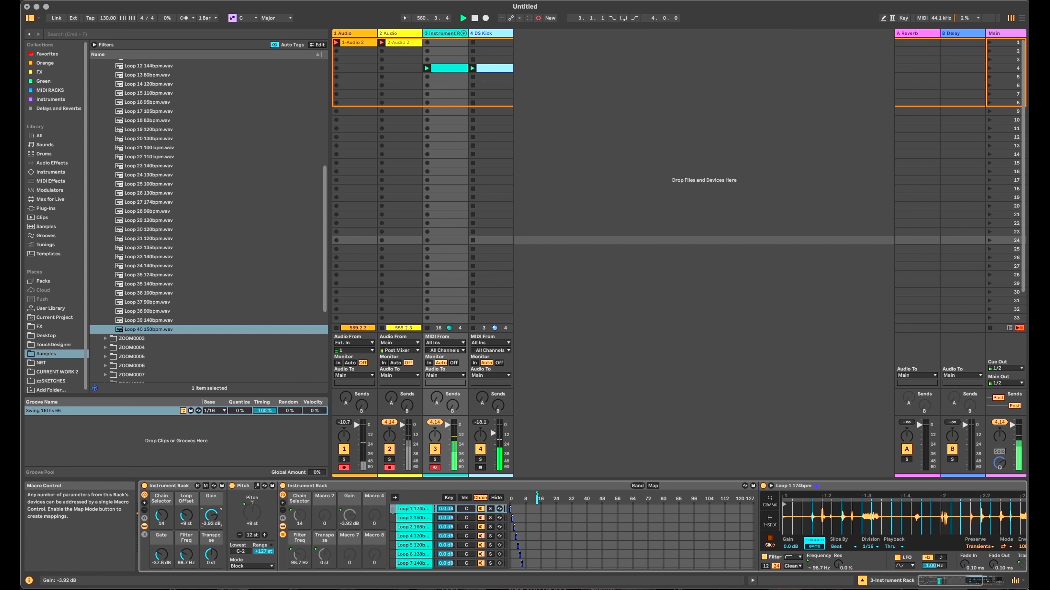
Step: Lower the outer rack's Gate macro to -inf dB and set its Chain Selector to 6
drag(161, 554, 207, 564)
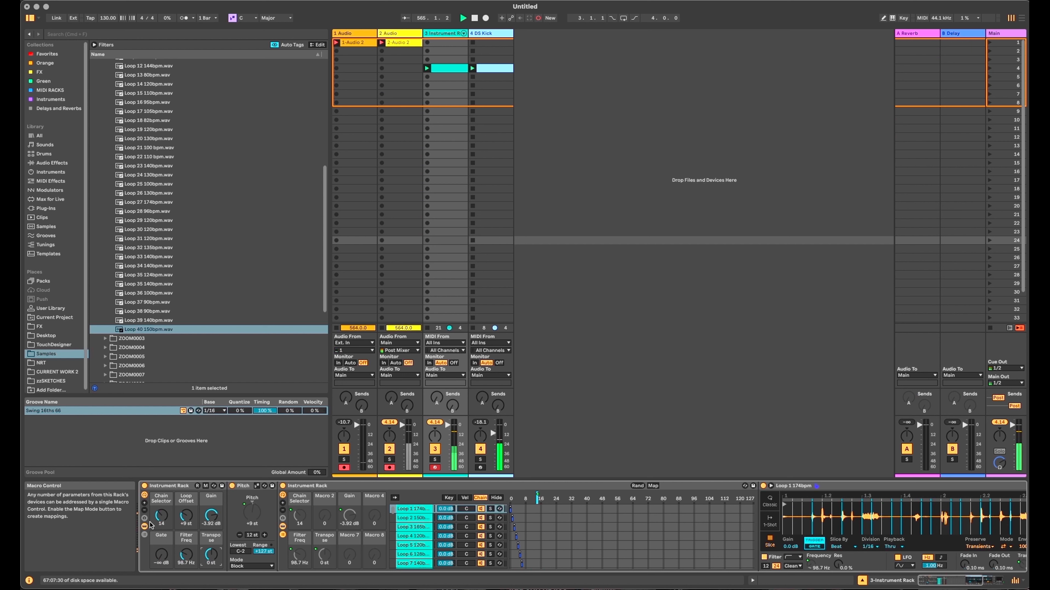
drag(165, 517, 165, 507)
drag(168, 556, 167, 559)
drag(161, 514, 160, 524)
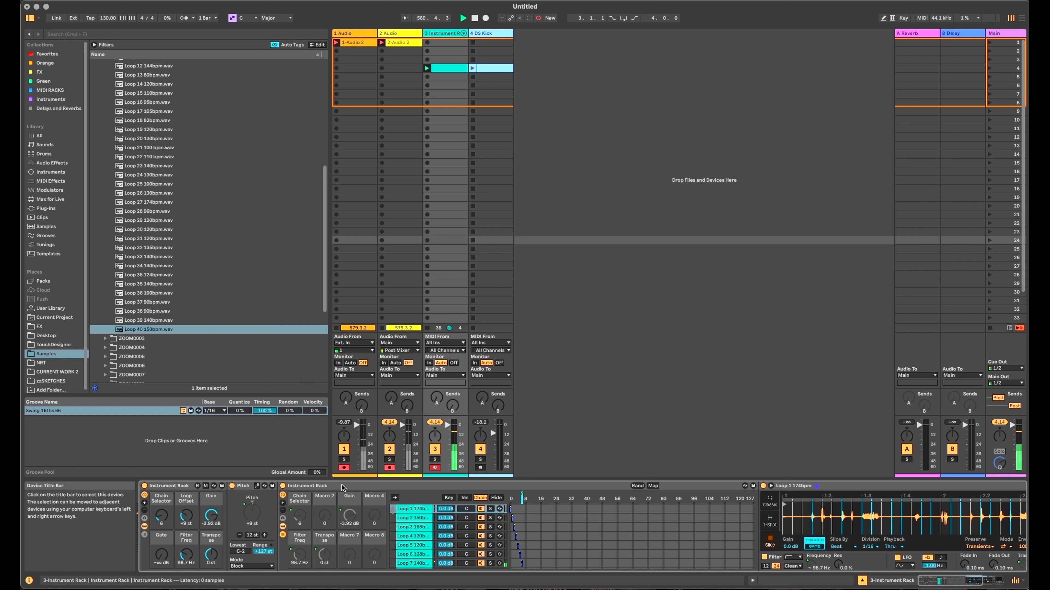
Step: Fold the inner devices and hide the outer rack's device chain so only its macro controls show
double_click(824, 487)
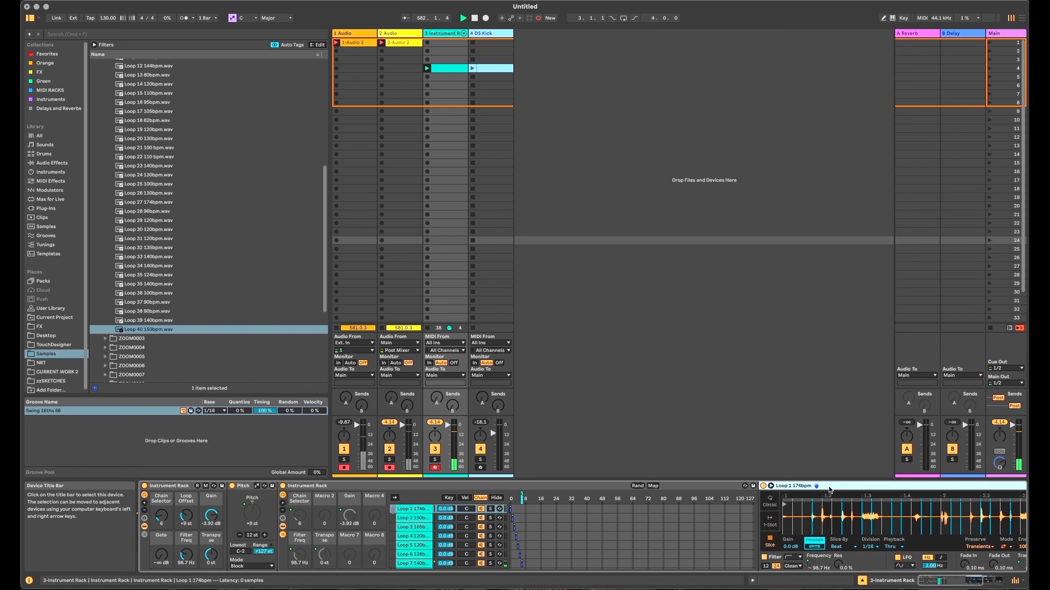
double_click(378, 486)
double_click(352, 486)
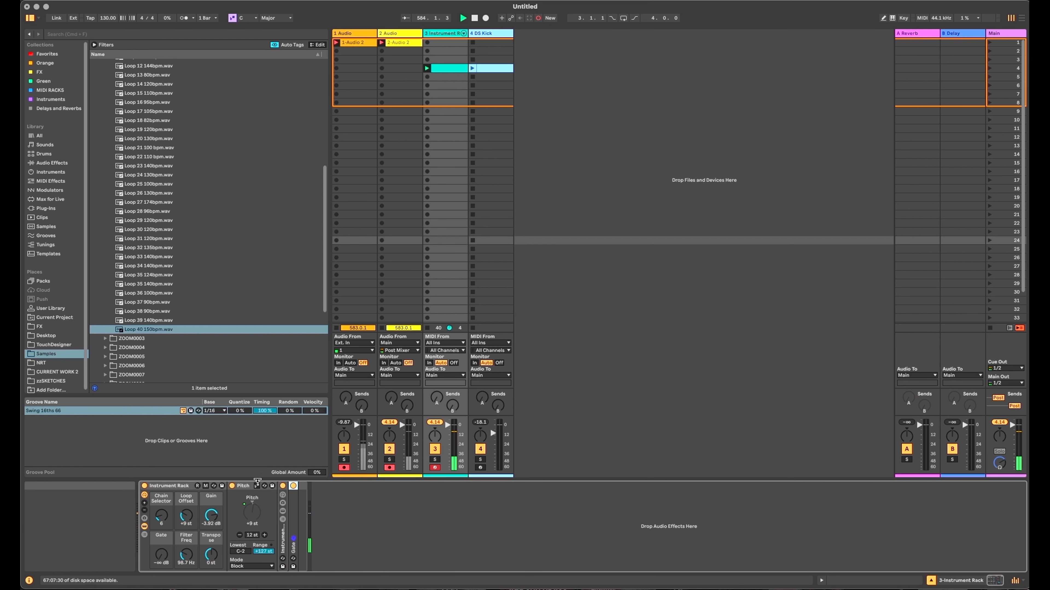
double_click(245, 486)
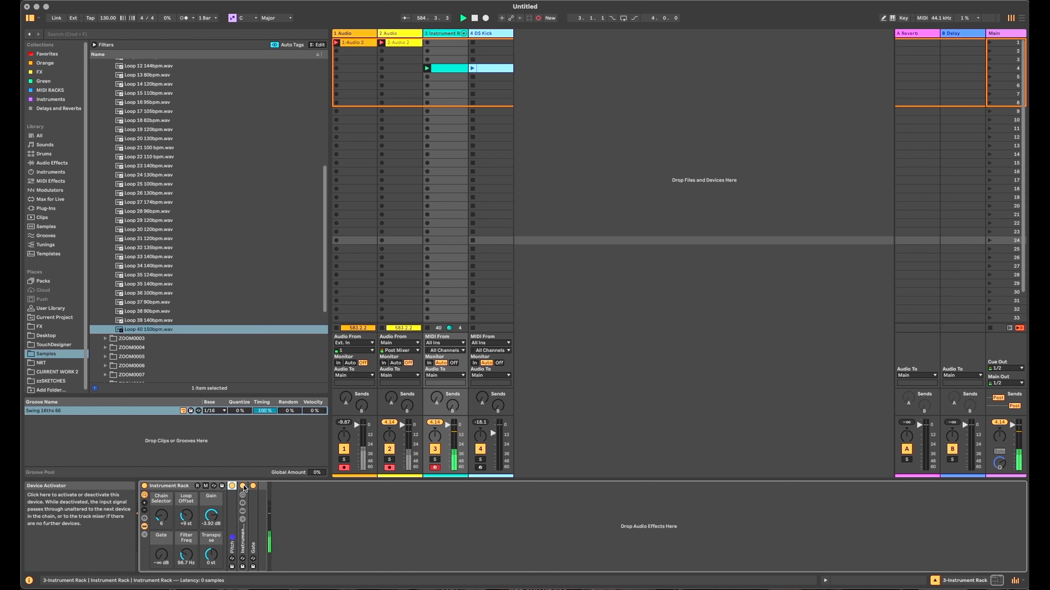
click(164, 487)
click(144, 527)
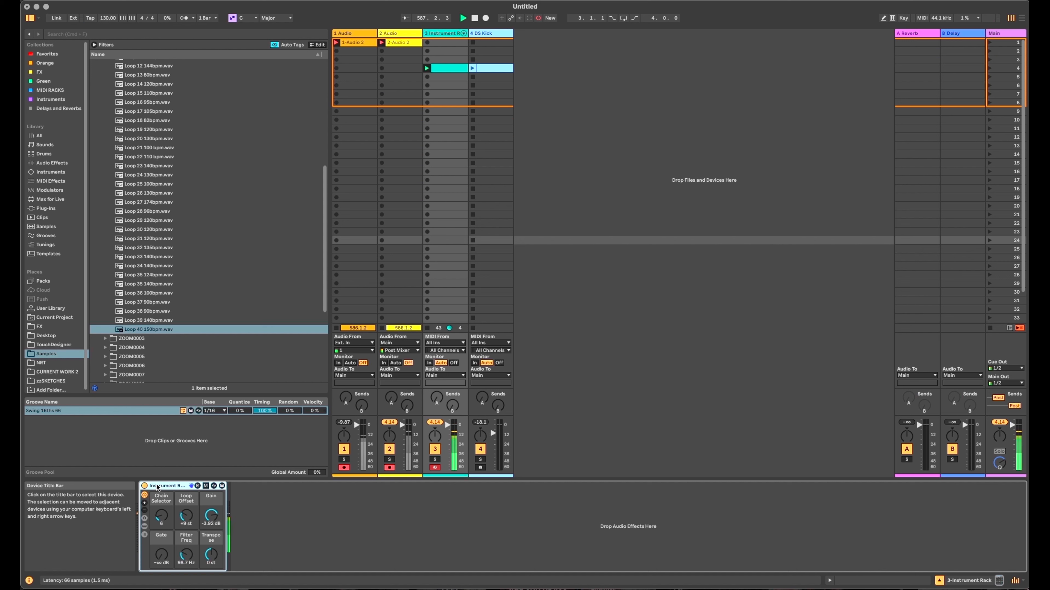
Step: Rename the outer Instrument Rack as Thayer Skrtch Rack
key(super+r)
text(Thayer Skrtc)
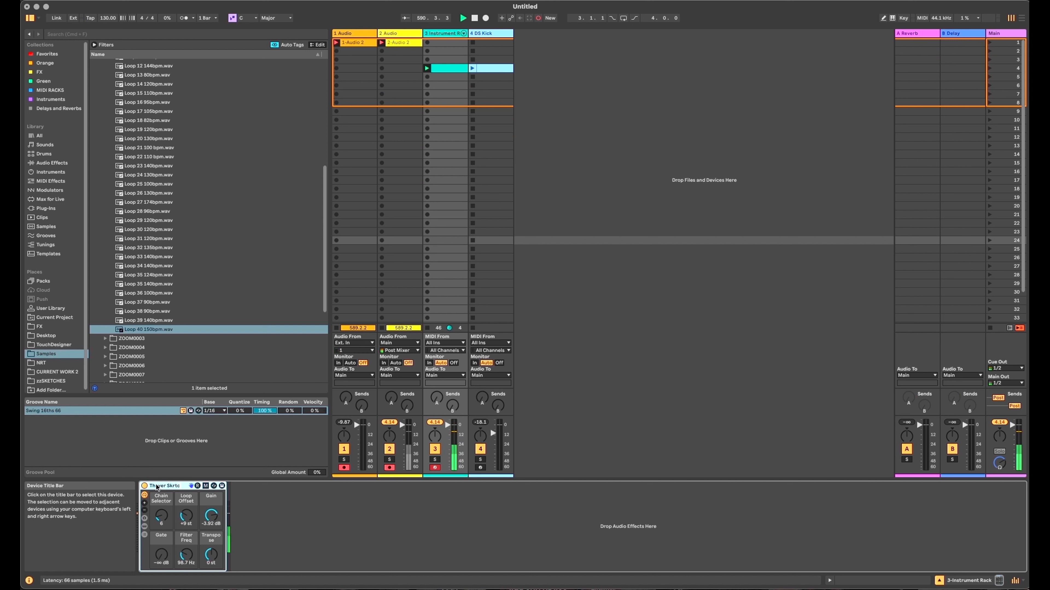
text(h Rack)
click(373, 545)
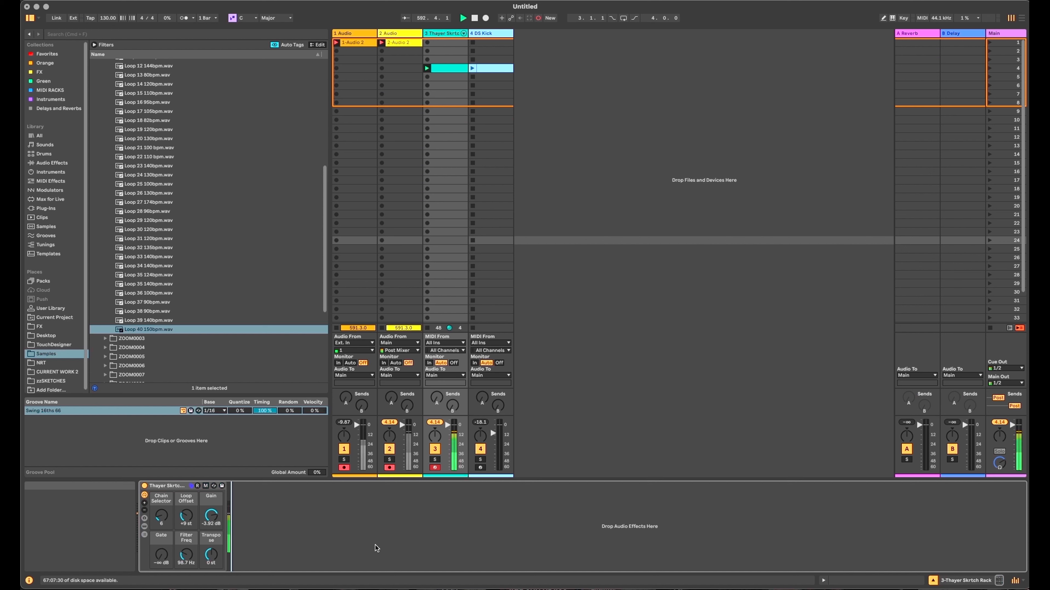
Step: Save the renamed rack as a preset in the Instruments folder of the User Library
click(57, 309)
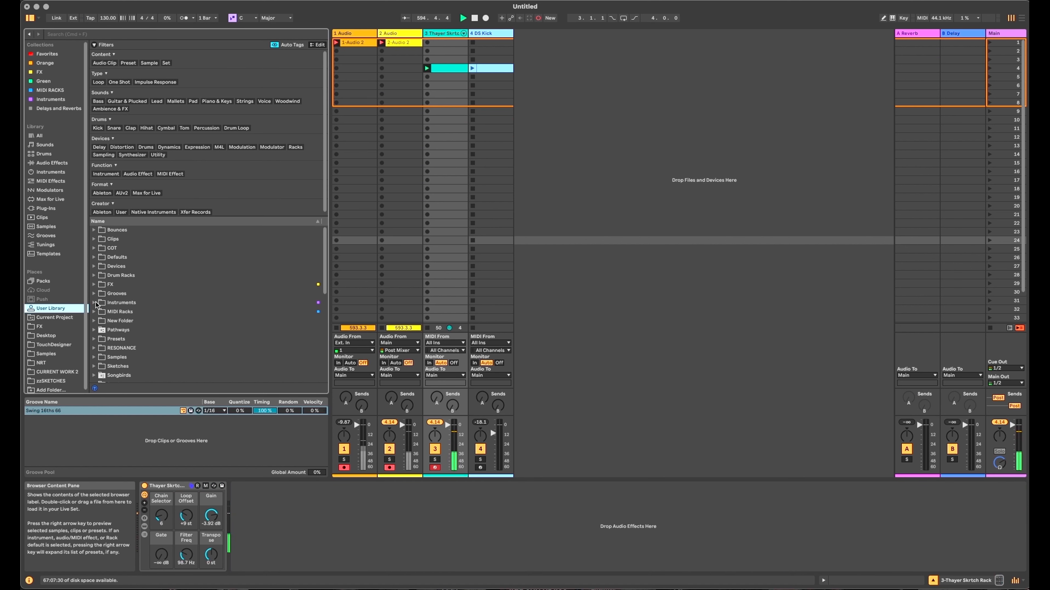
click(161, 302)
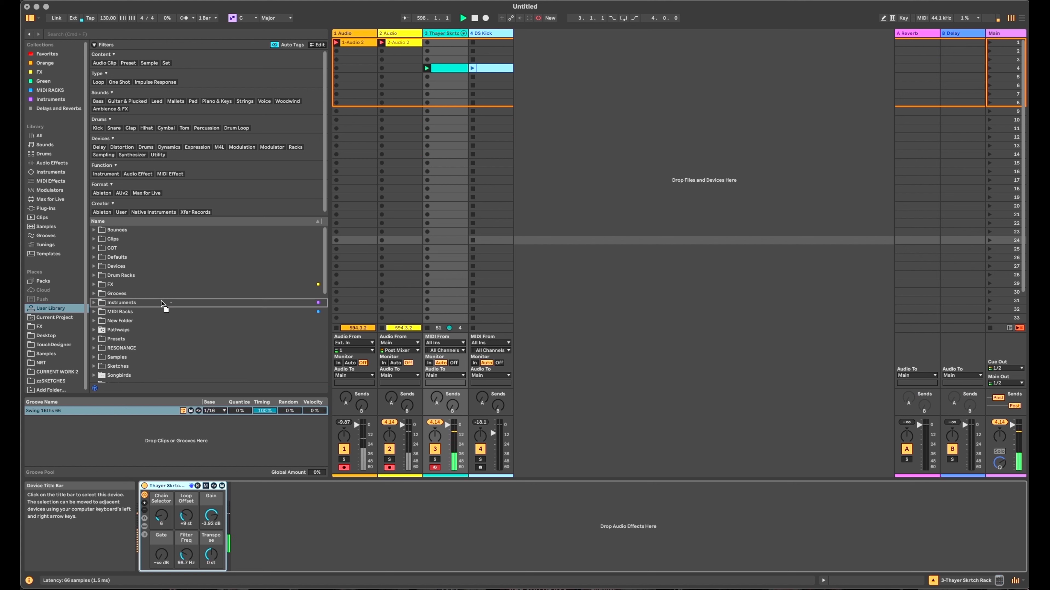
drag(161, 301, 162, 301)
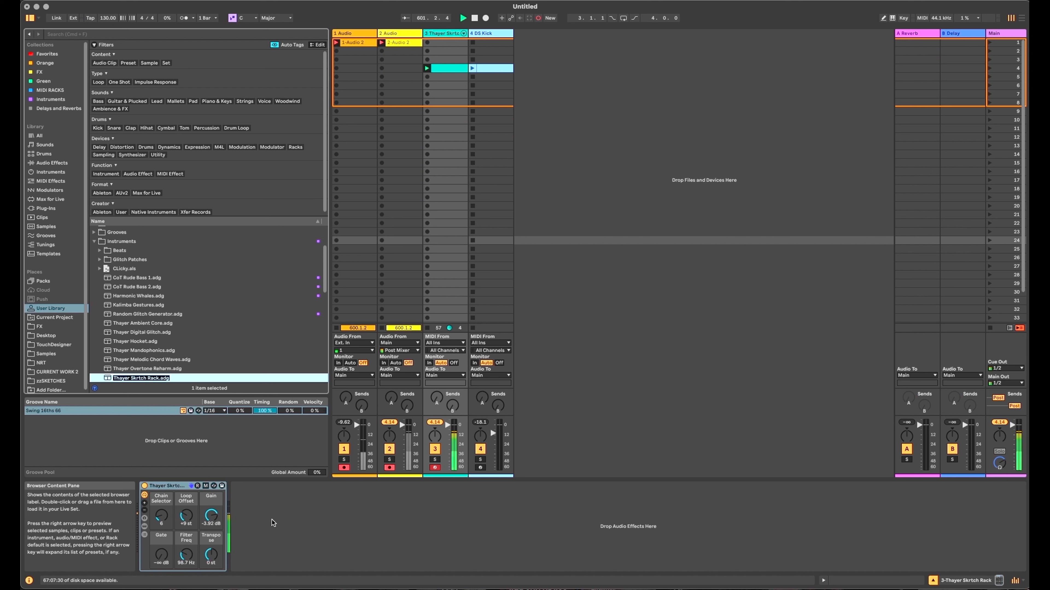
click(282, 541)
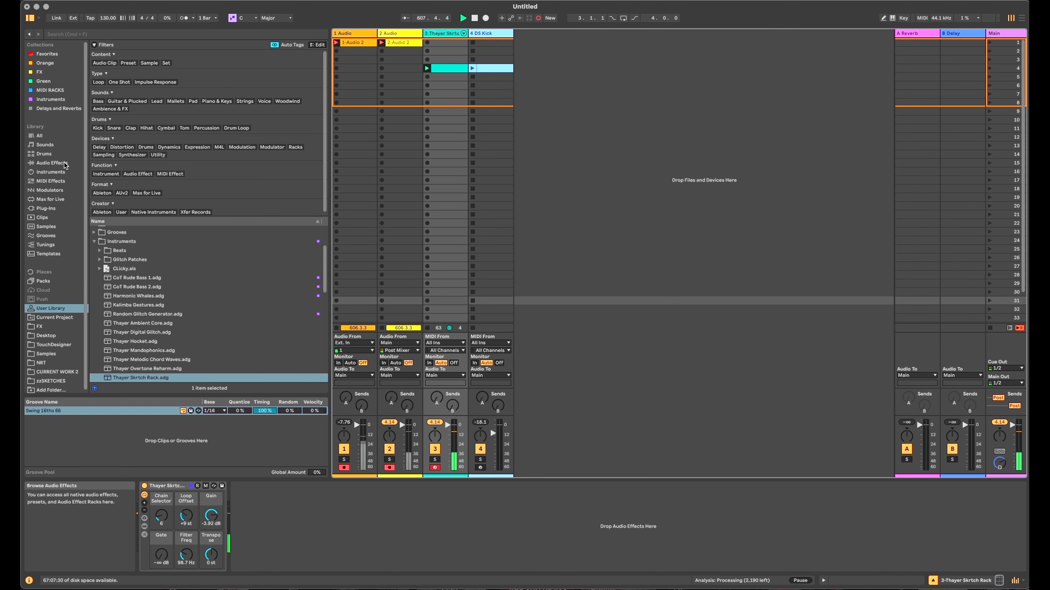
click(52, 162)
scroll(199, 307, down, 8)
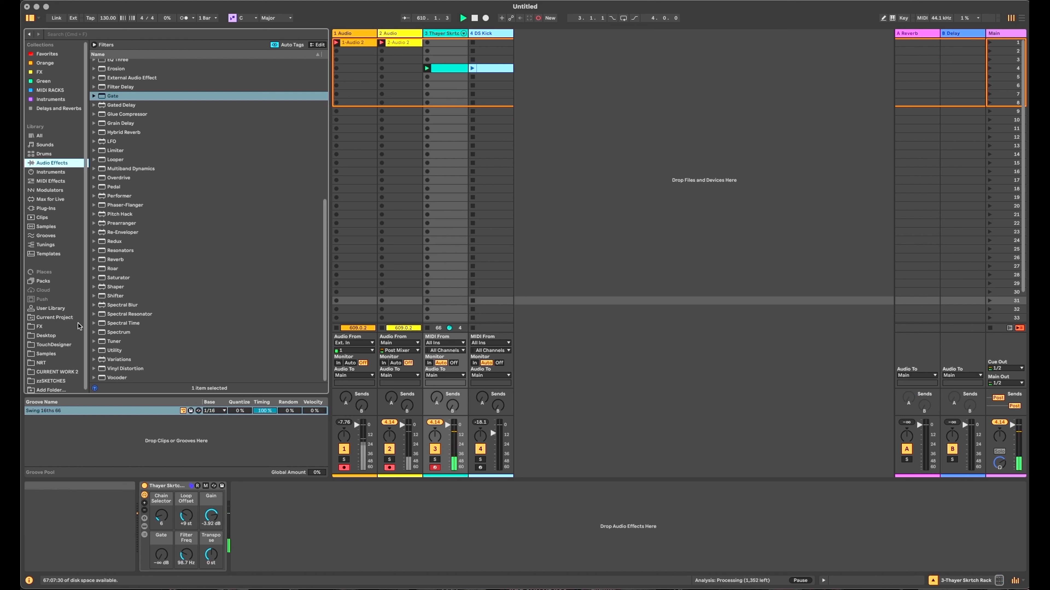
Step: Add the Wavetable preset Airport Pad.adg from the Instruments library on a new MIDI track after DS Kick
click(58, 173)
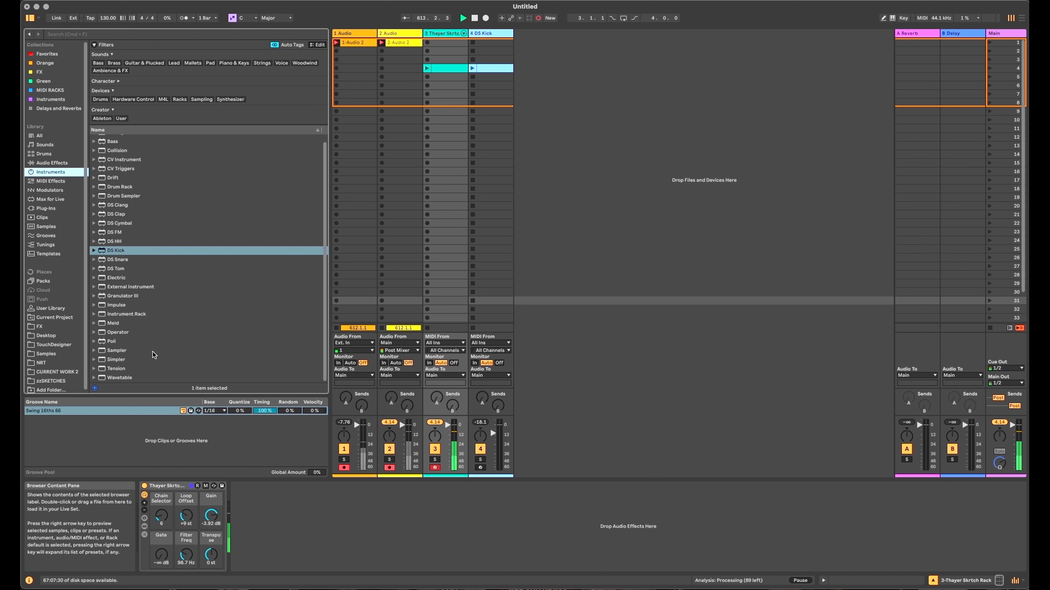
click(93, 377)
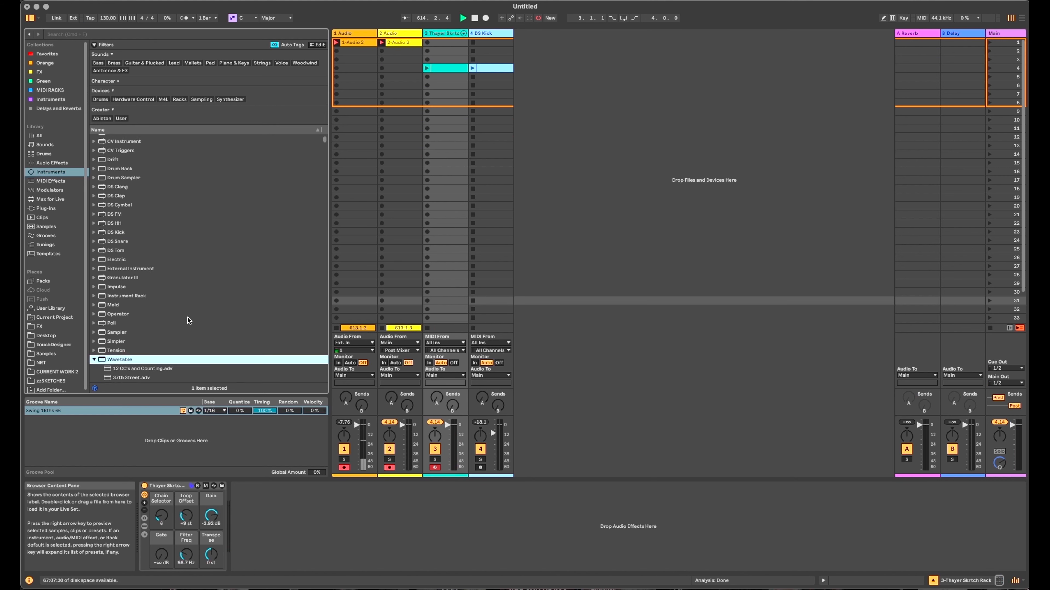
scroll(214, 352, down, 5)
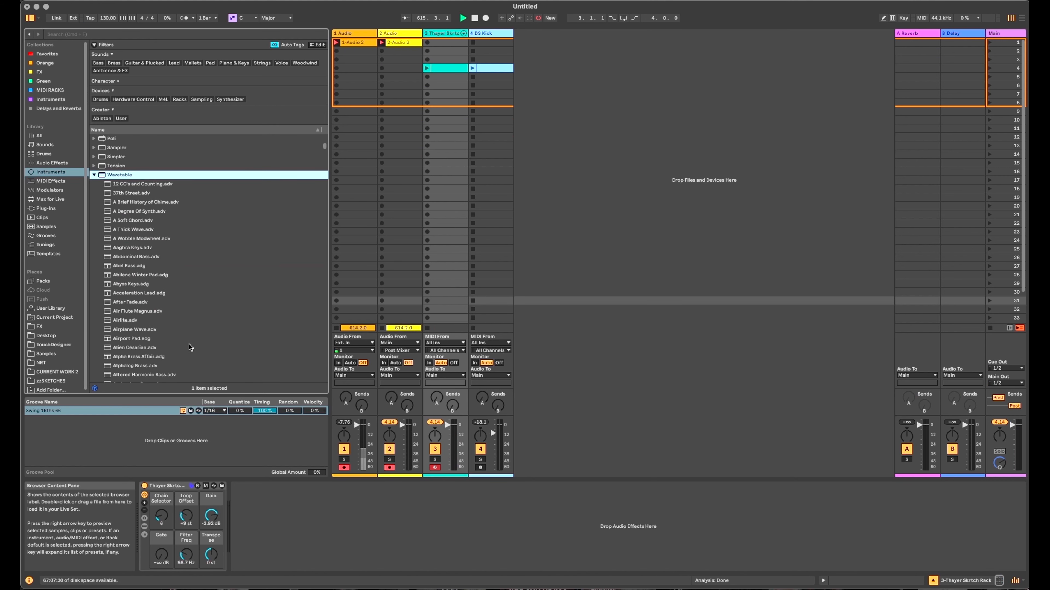
click(127, 329)
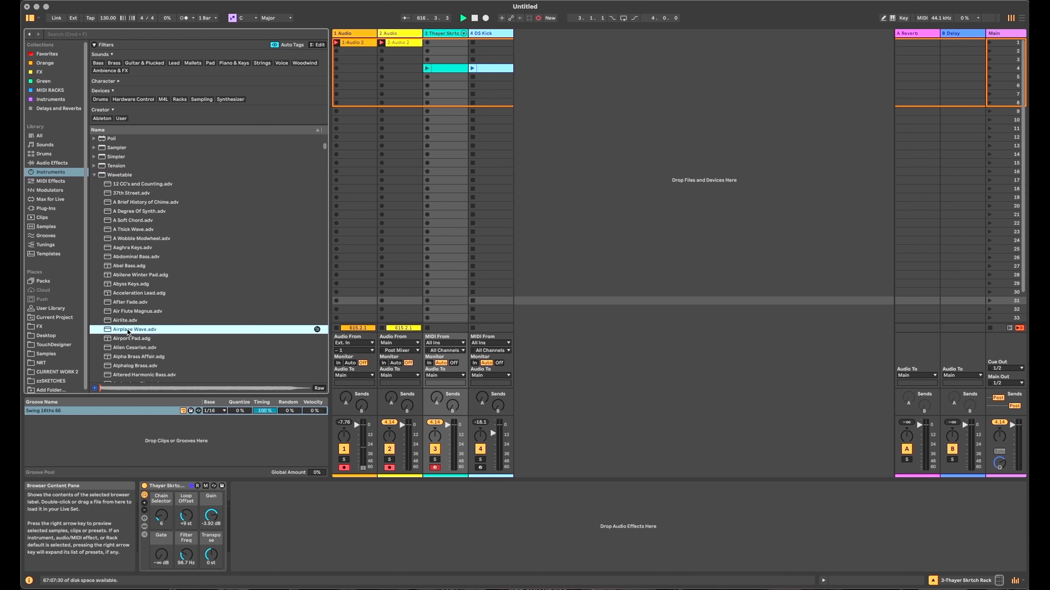
click(123, 337)
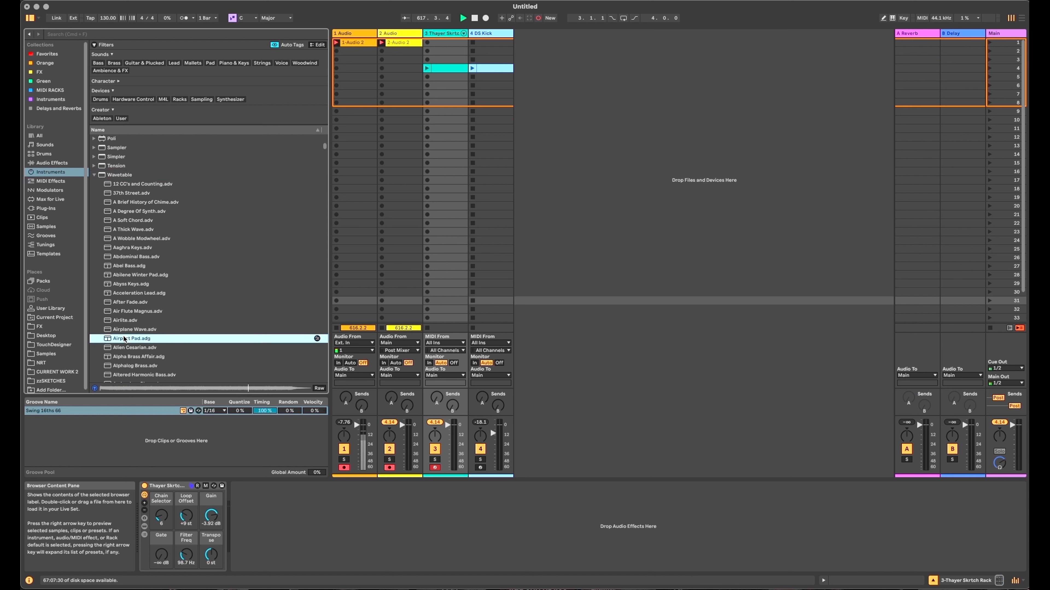
drag(126, 339, 567, 89)
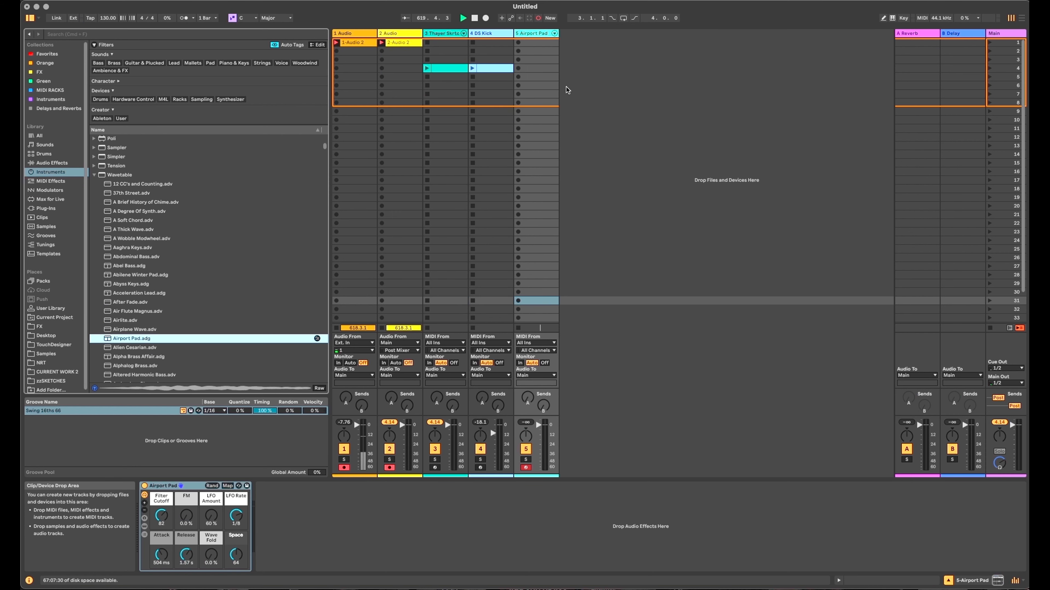
Step: Create a one-bar MIDI clip in scene 6 of the Airport Pad track with a chord of F2, A2, C3 and E3 on beat one
double_click(537, 85)
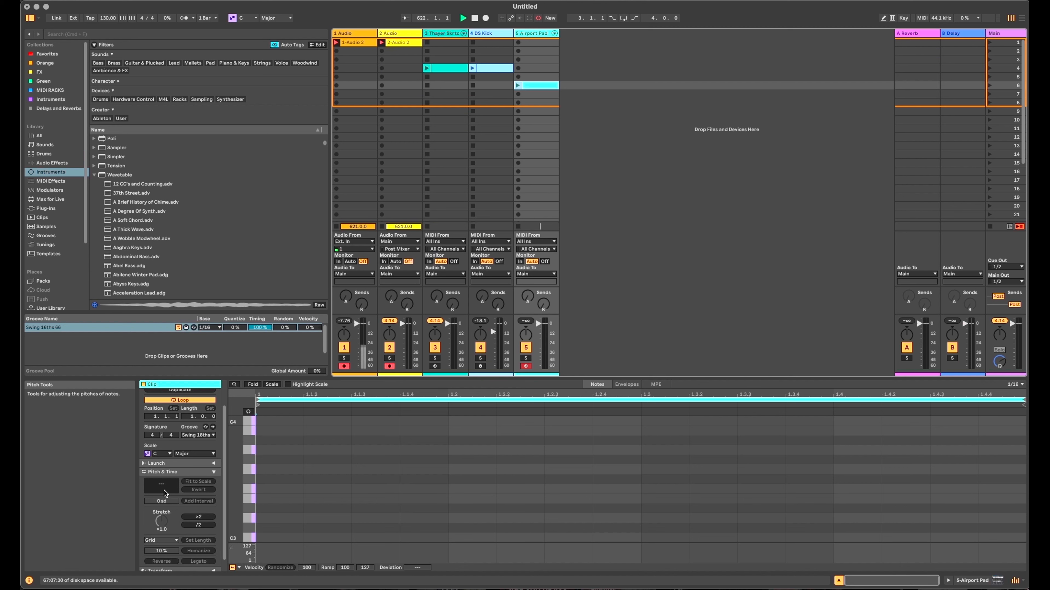
scroll(265, 519, down, 3)
double_click(268, 507)
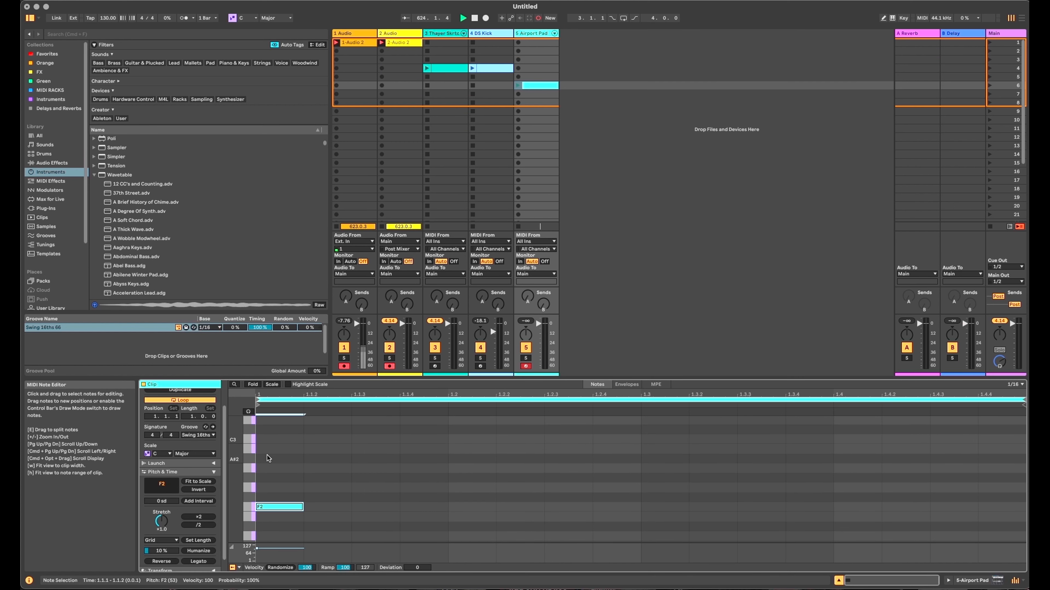
double_click(271, 470)
scroll(273, 467, up, 1)
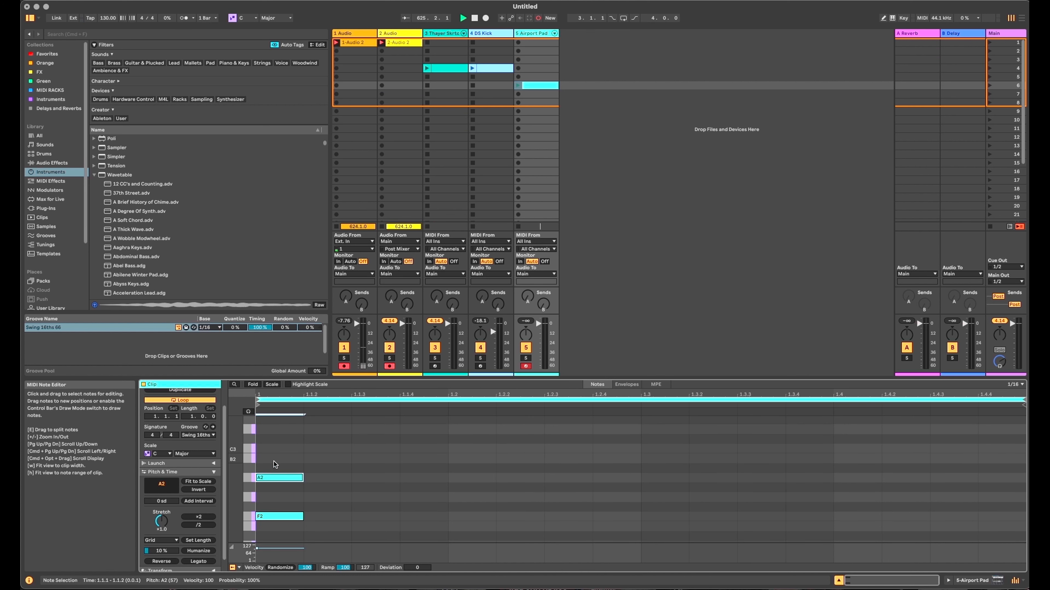
double_click(277, 450)
scroll(281, 442, up, 1)
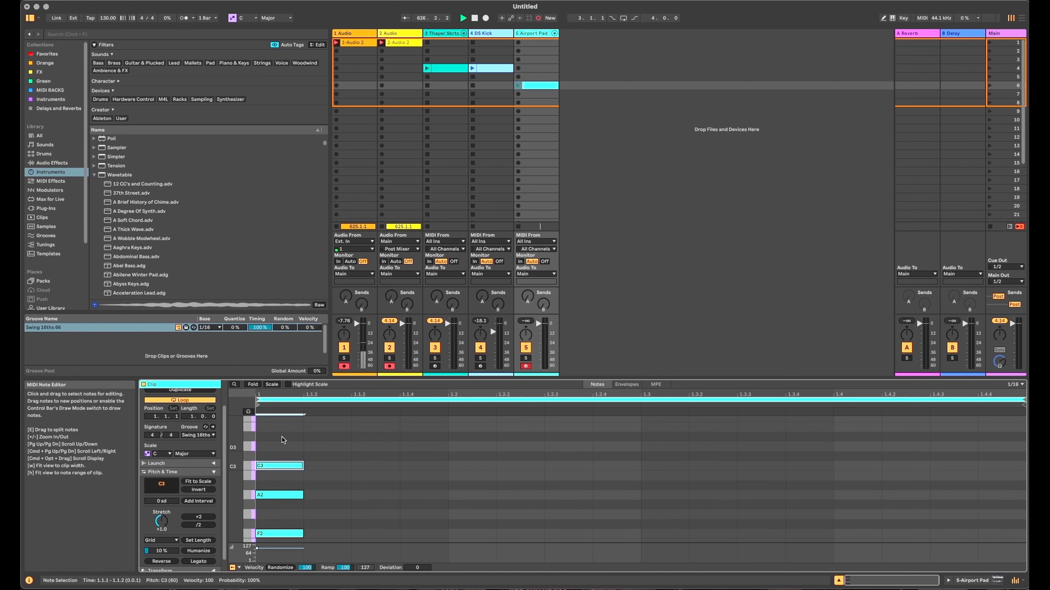
double_click(285, 427)
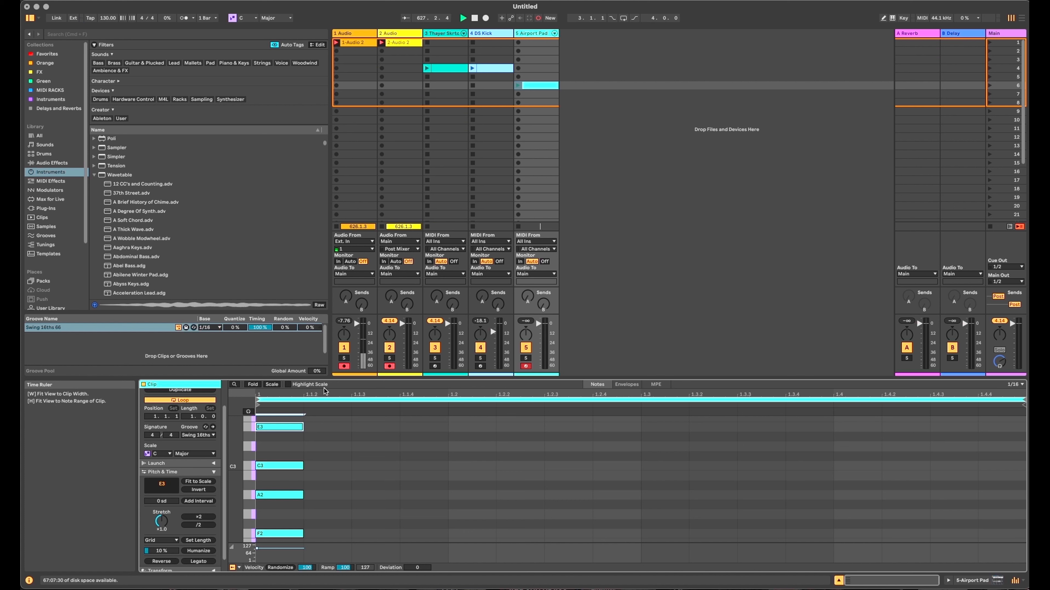
Step: Select all four chord notes and extend them with Legato to fill the whole one-bar clip
click(234, 384)
drag(236, 459, 207, 466)
drag(340, 490, 287, 457)
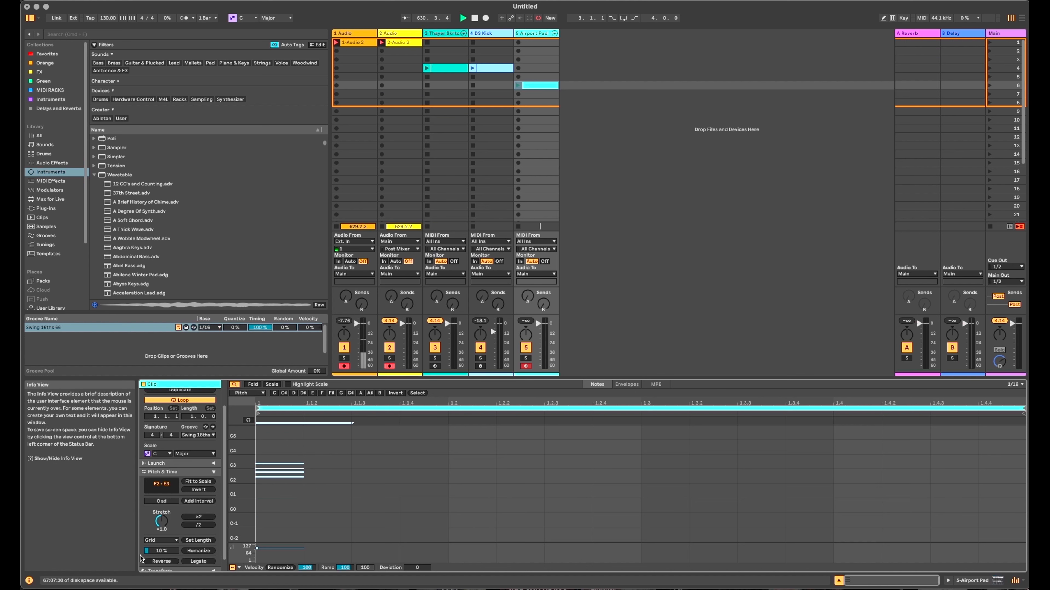
click(198, 562)
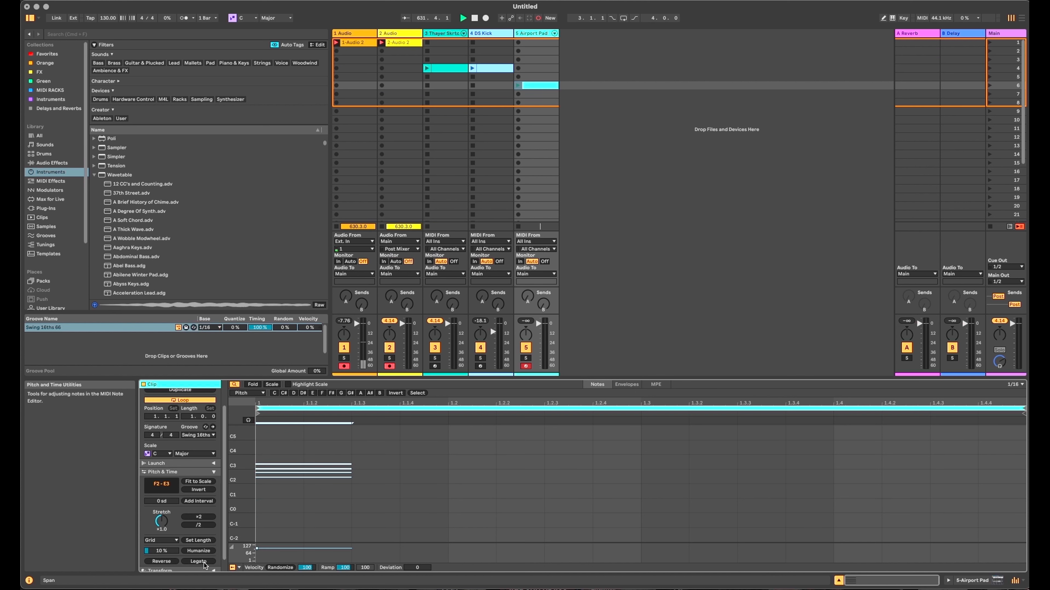
click(198, 561)
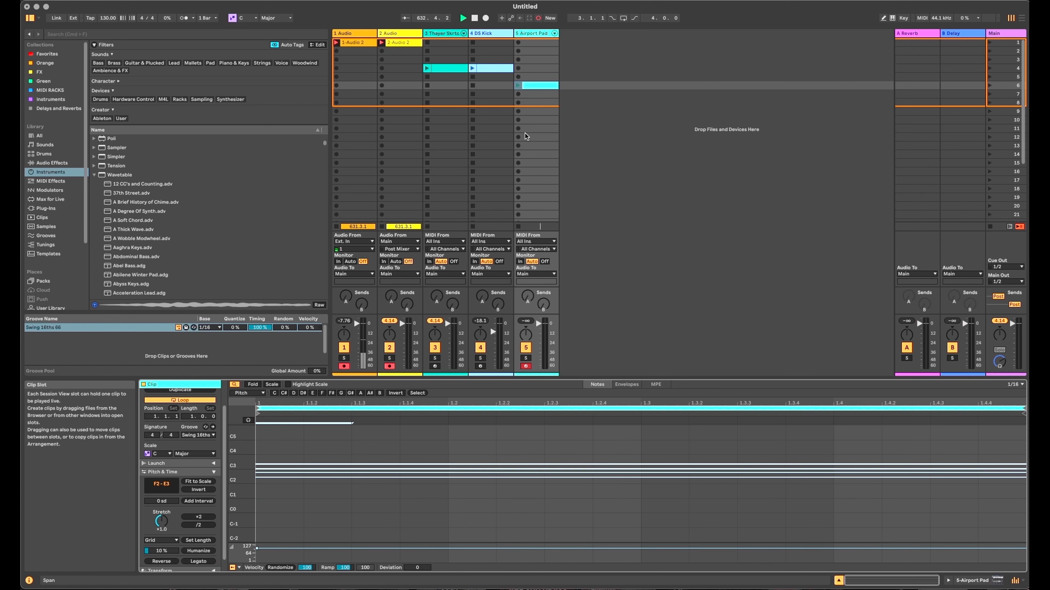
Step: Lower the Airport Pad track's volume slightly and launch its chord clip
drag(538, 324, 538, 334)
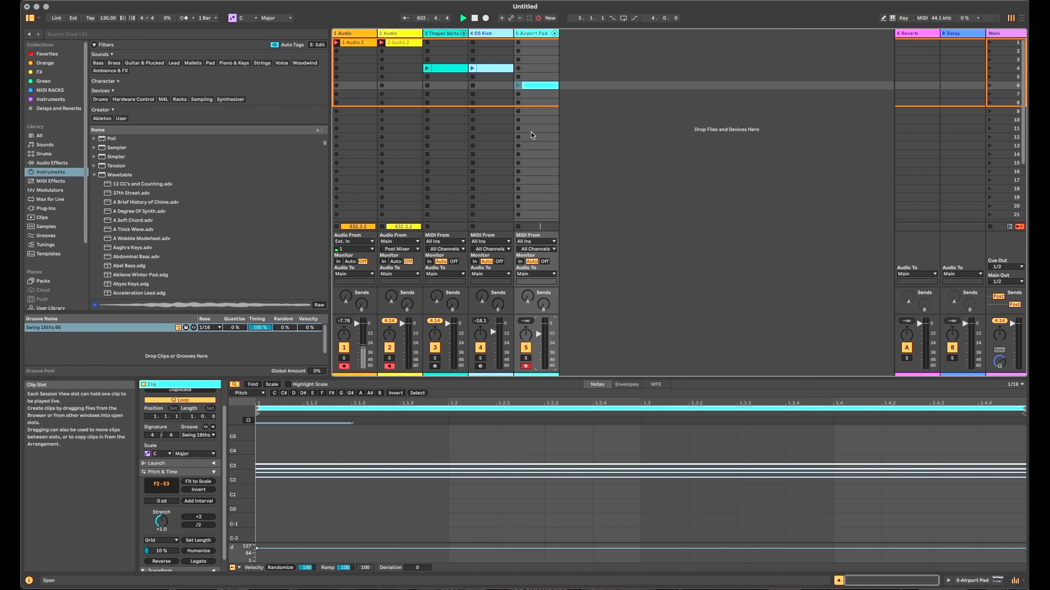
click(517, 86)
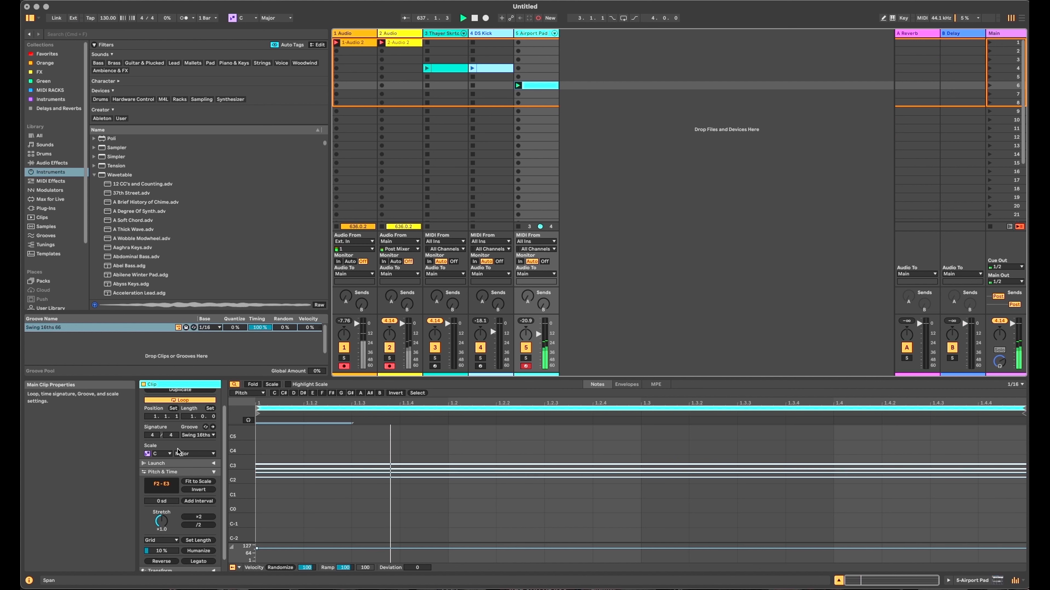
Step: Set the pad clip's loop length to 4 bars and extend the chord notes with Legato to fill it
click(190, 417)
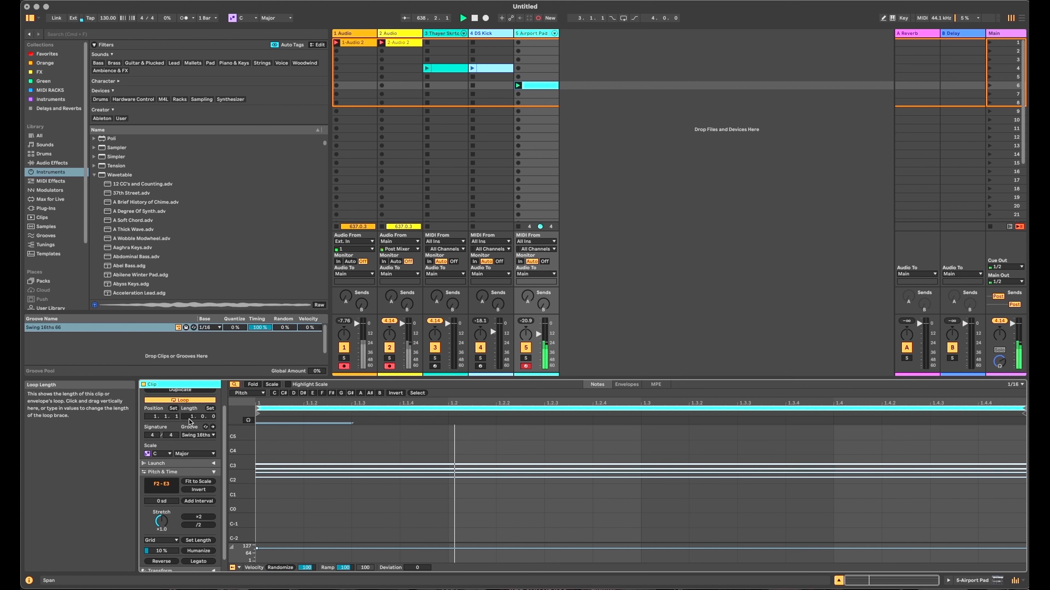
text(4)
key(Return)
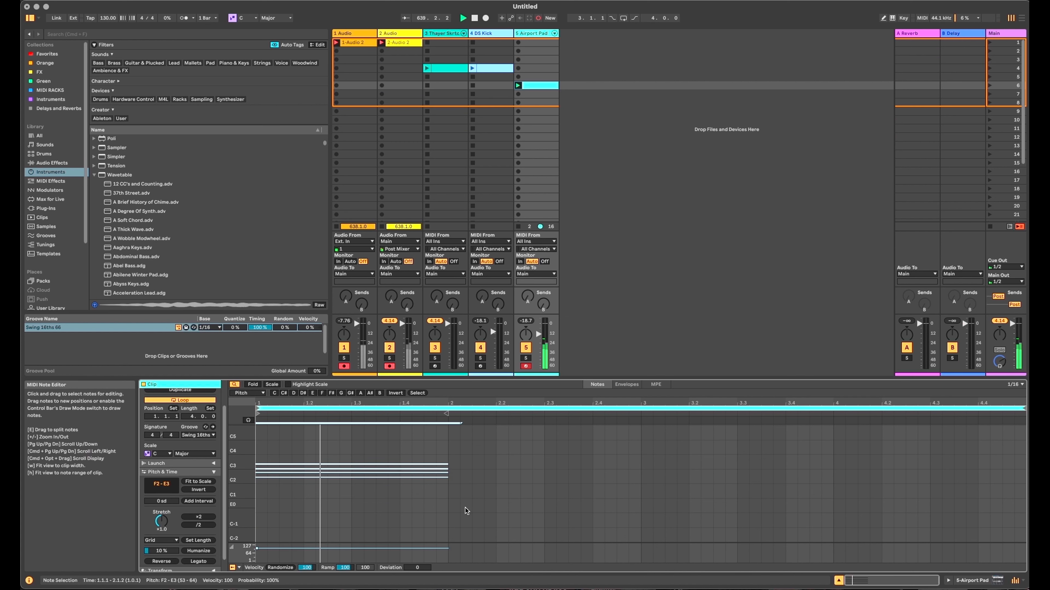
click(195, 562)
click(198, 561)
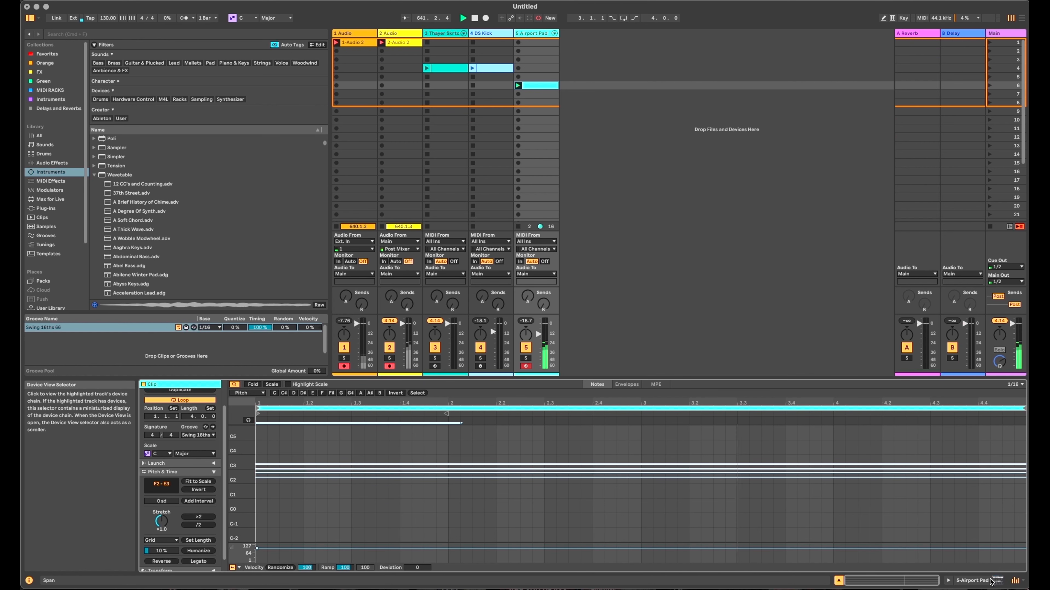
Step: Return to the pad's device view and launch the Thayer Skrtch Rack track's clip alongside the pad
key(shift+Tab)
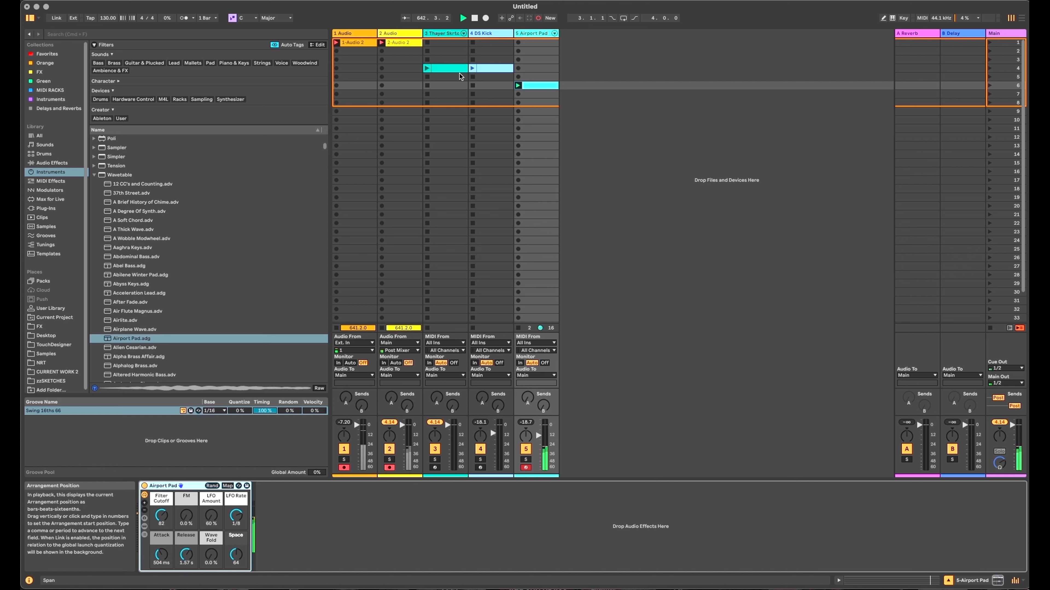
click(428, 68)
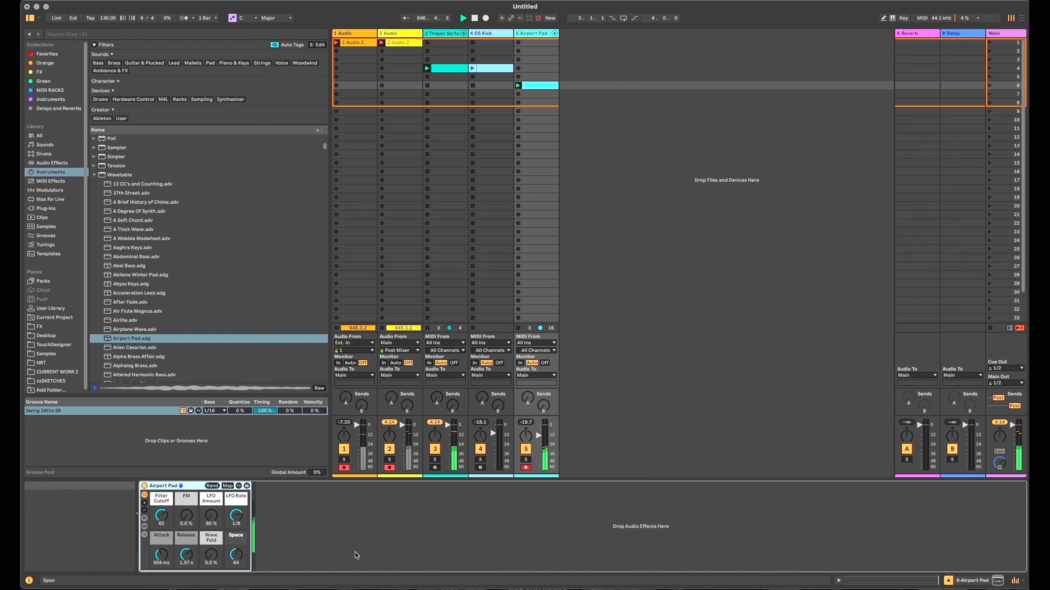
Step: Add an Envelope Follower after the Thayer Skrtch Rack and set its Gain to 16 dB and Fall to 12.6 %
click(432, 33)
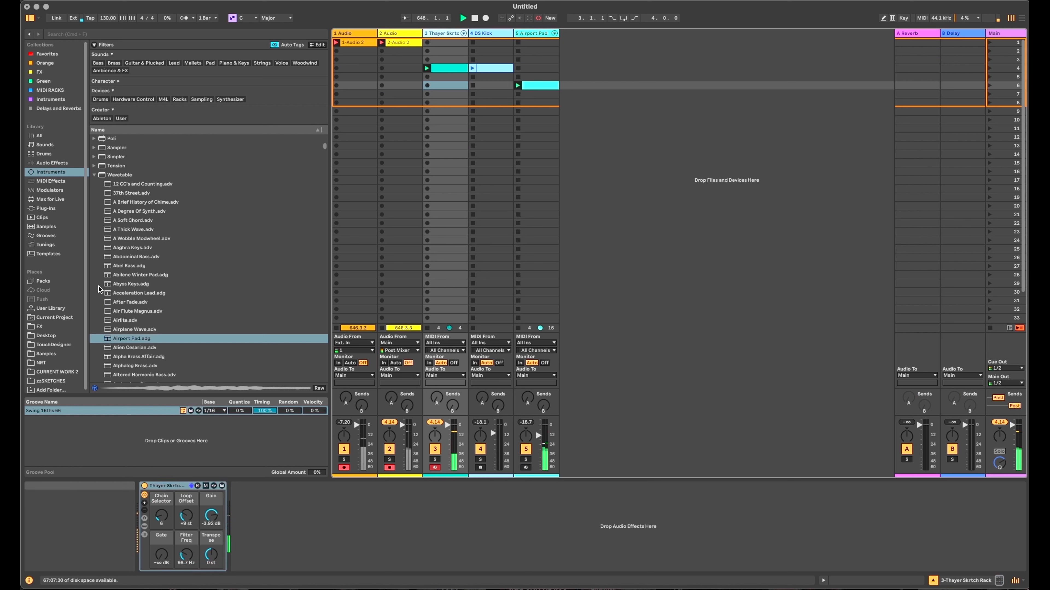
click(68, 163)
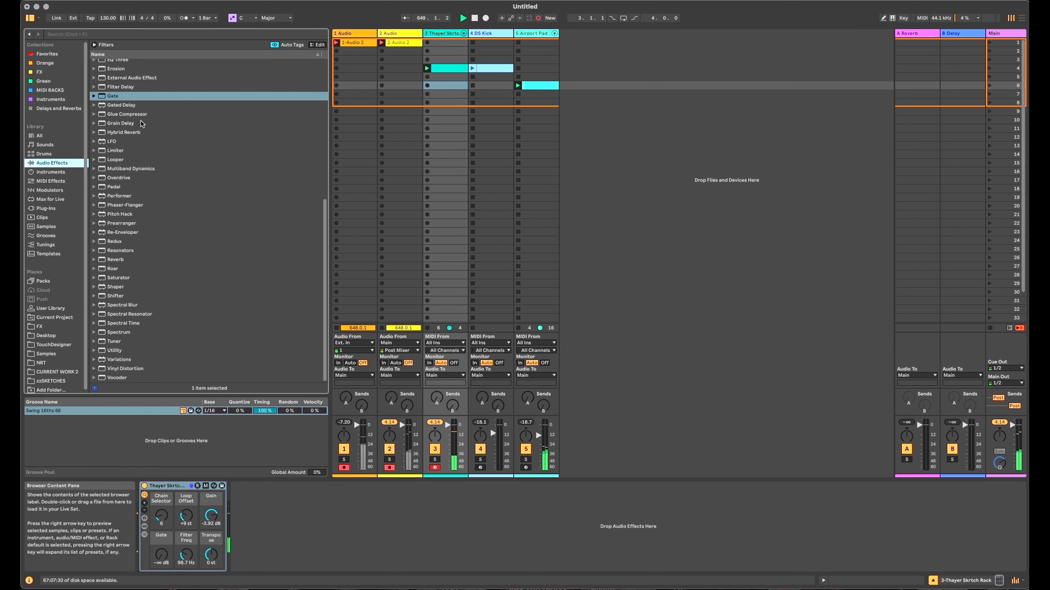
scroll(131, 105, up, 2)
drag(127, 83, 258, 509)
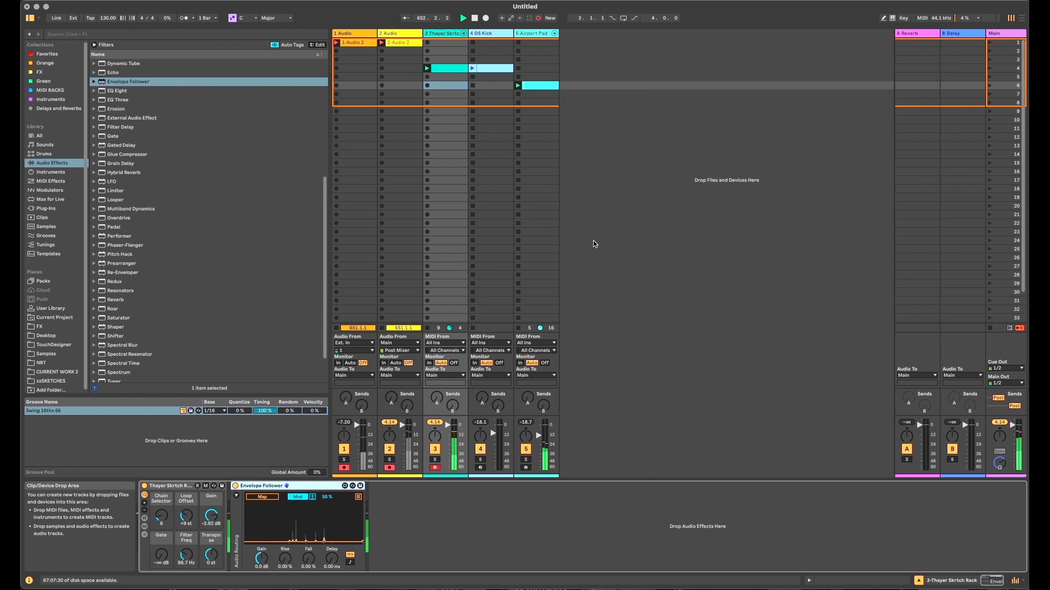
drag(261, 558, 261, 530)
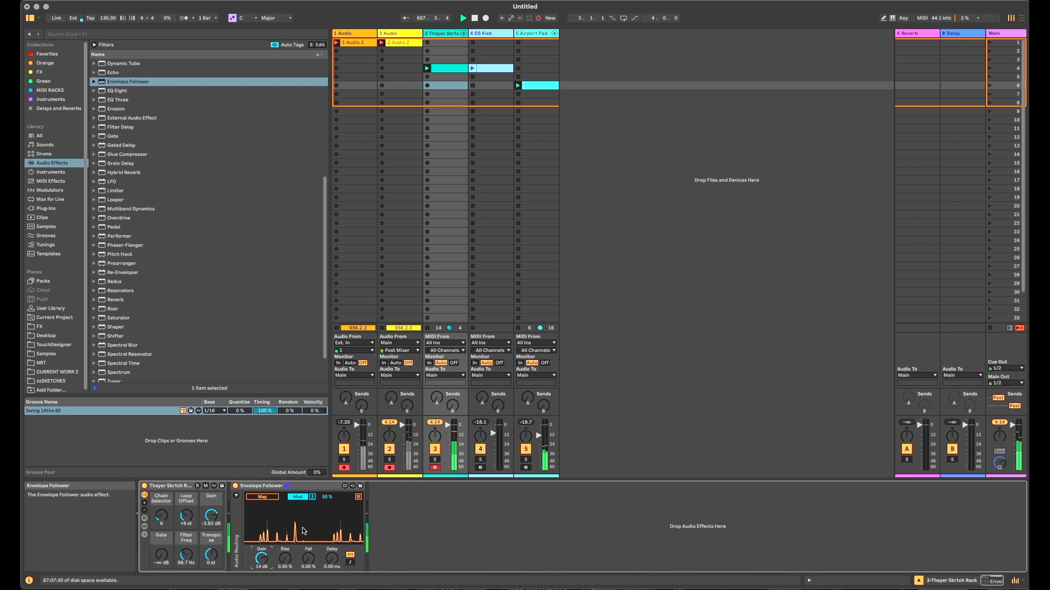
drag(308, 559, 261, 556)
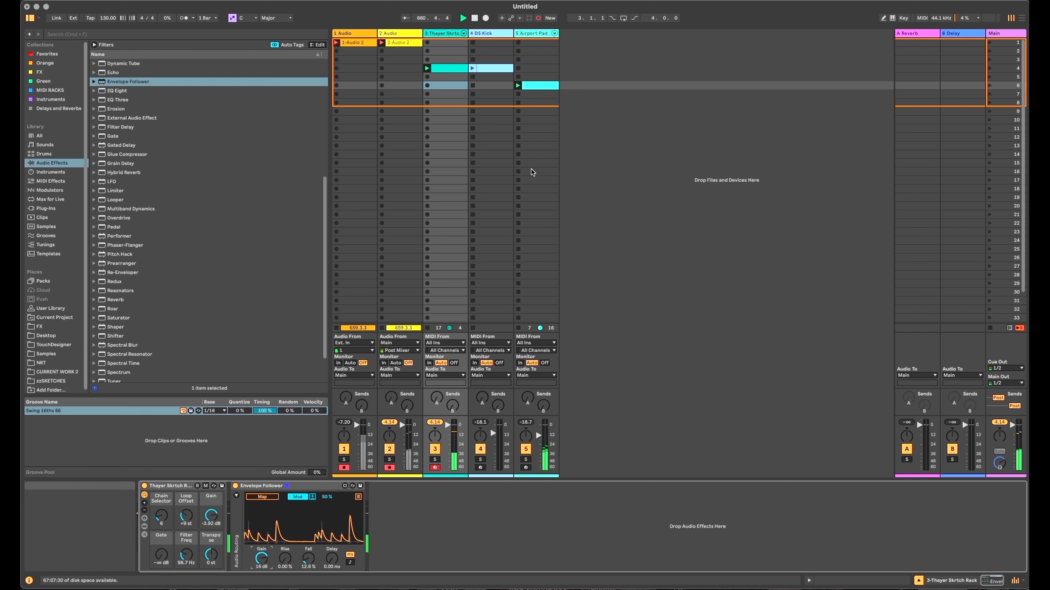
Step: Map the Envelope Follower to the Airport Pad's Filter Cutoff macro and set that macro to 42
click(537, 36)
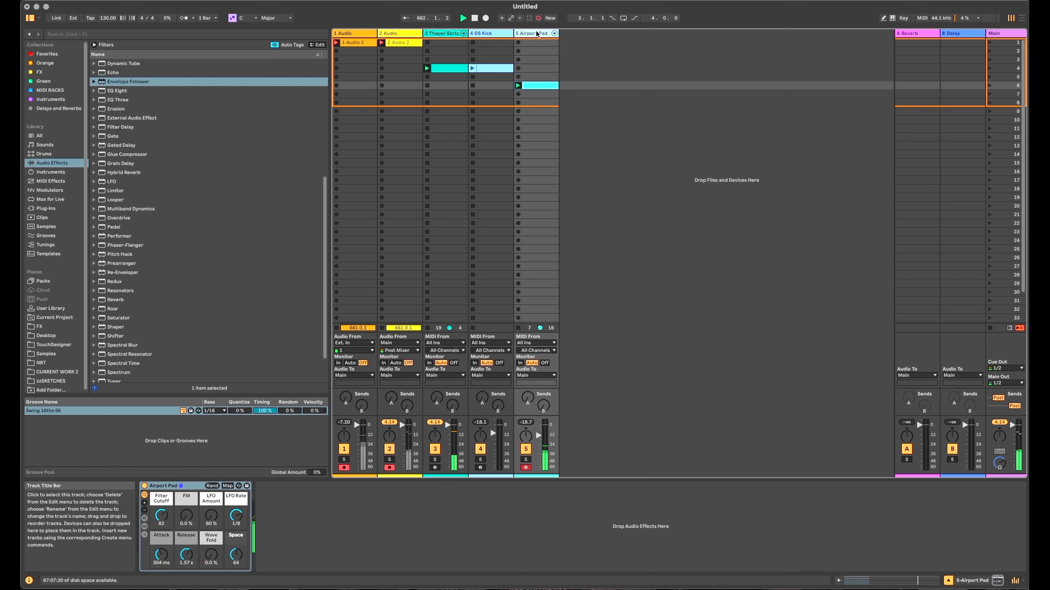
click(440, 34)
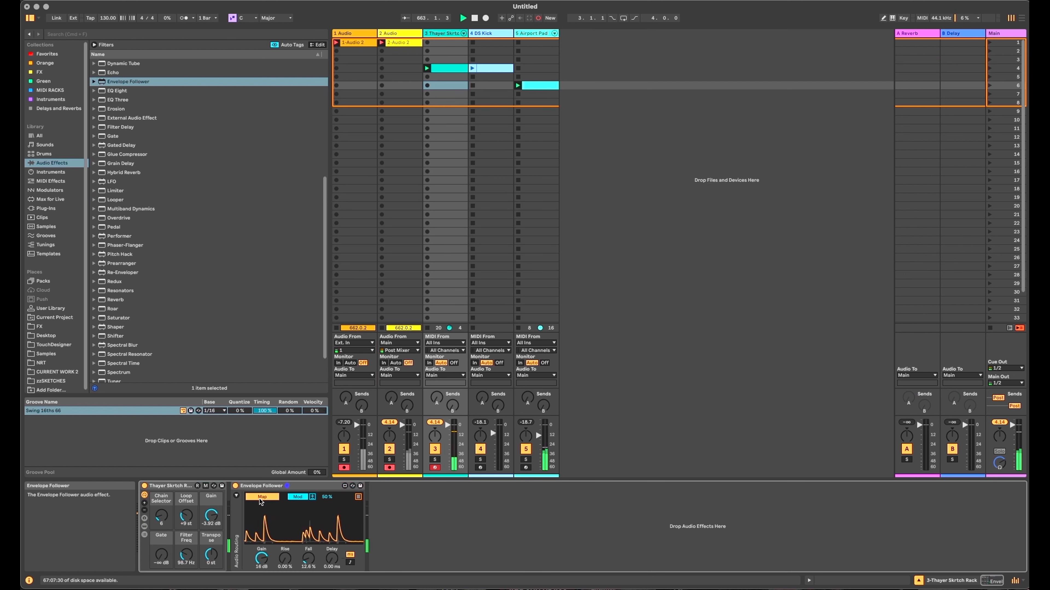
click(533, 34)
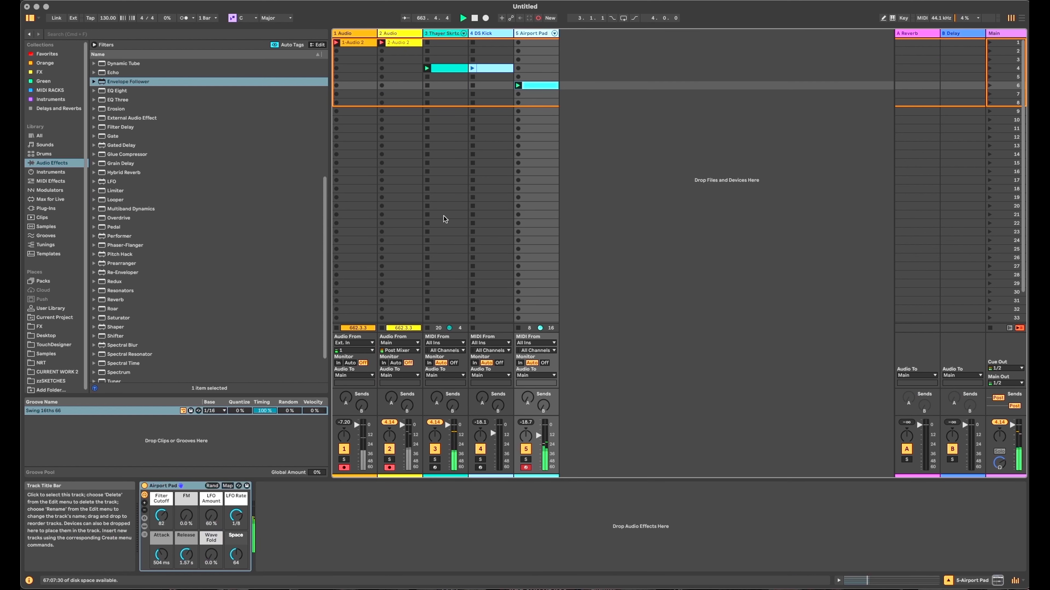
click(166, 516)
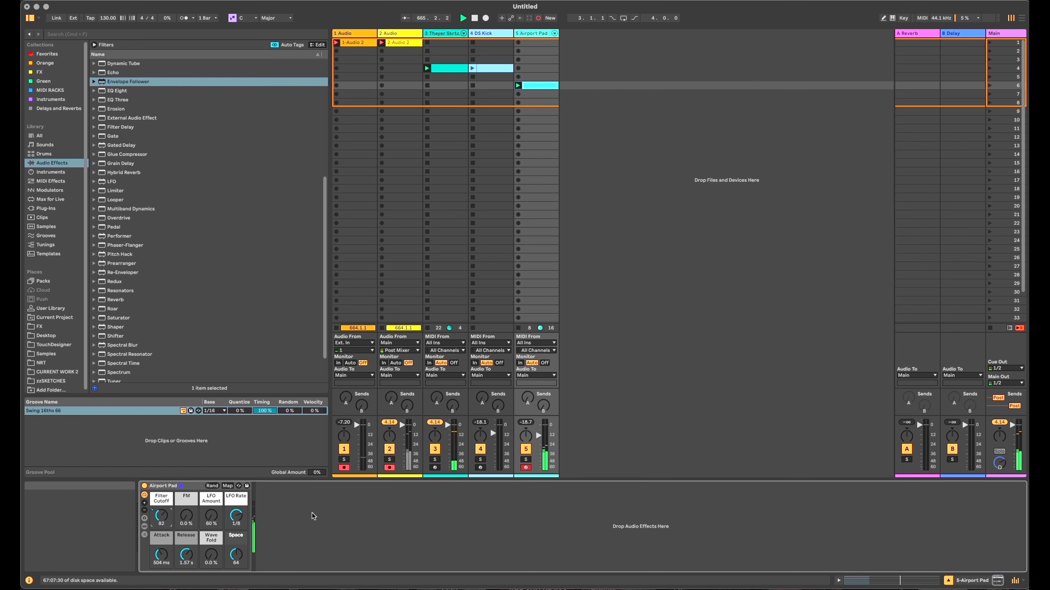
drag(162, 516, 162, 533)
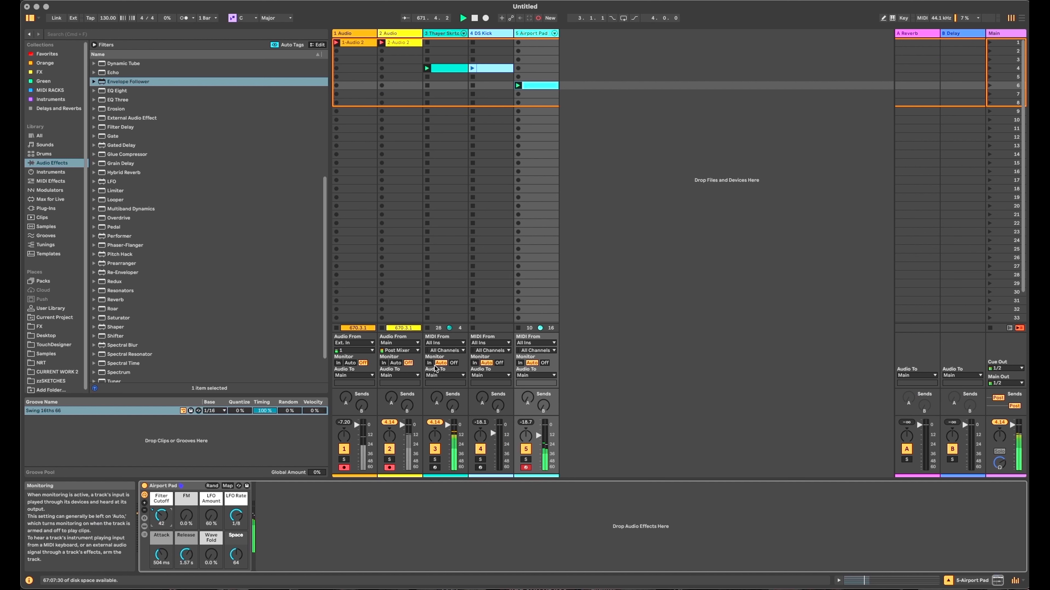
Step: Set the Thayer Skrtch Rack track's audio output to Sends Only
click(452, 376)
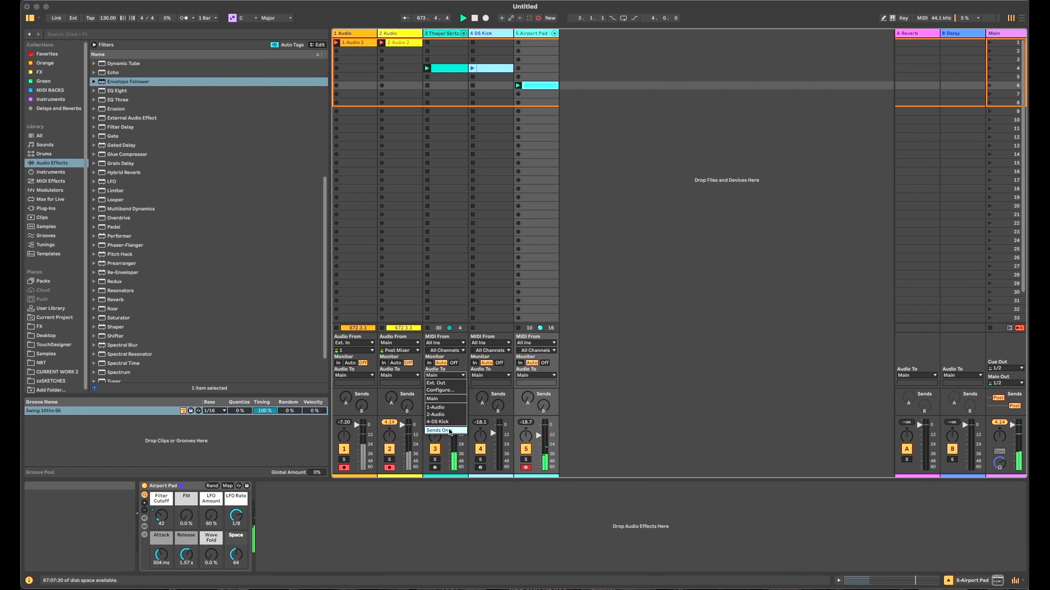
click(439, 430)
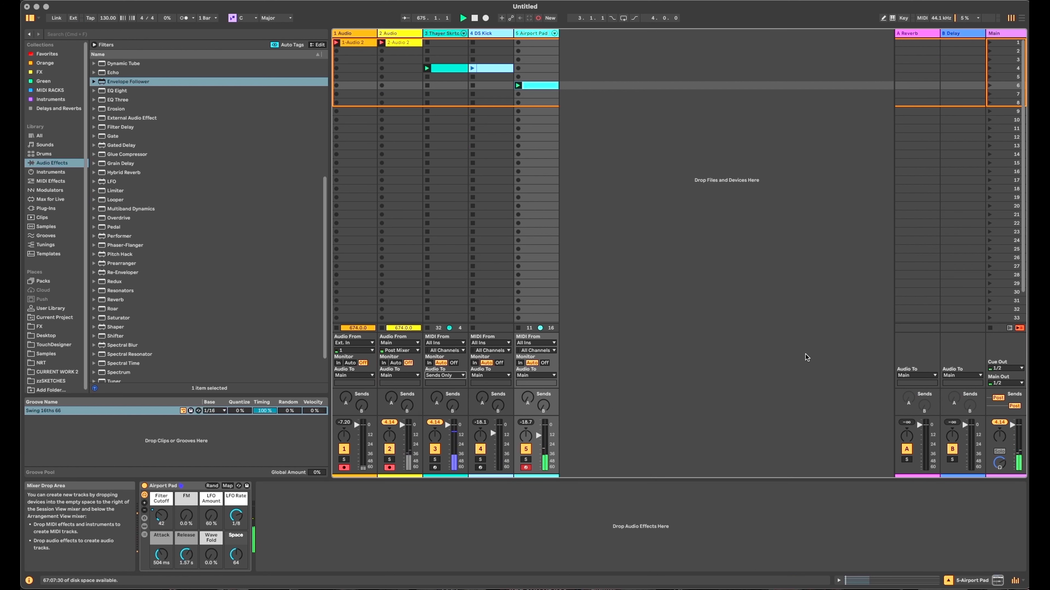
Step: Set the Thayer Skrtch Rack's Chain Selector to 13 and Loop Offset to +5 st, and its Envelope Follower's Rise to 20.5 % and Fall to 21.0 %
click(444, 35)
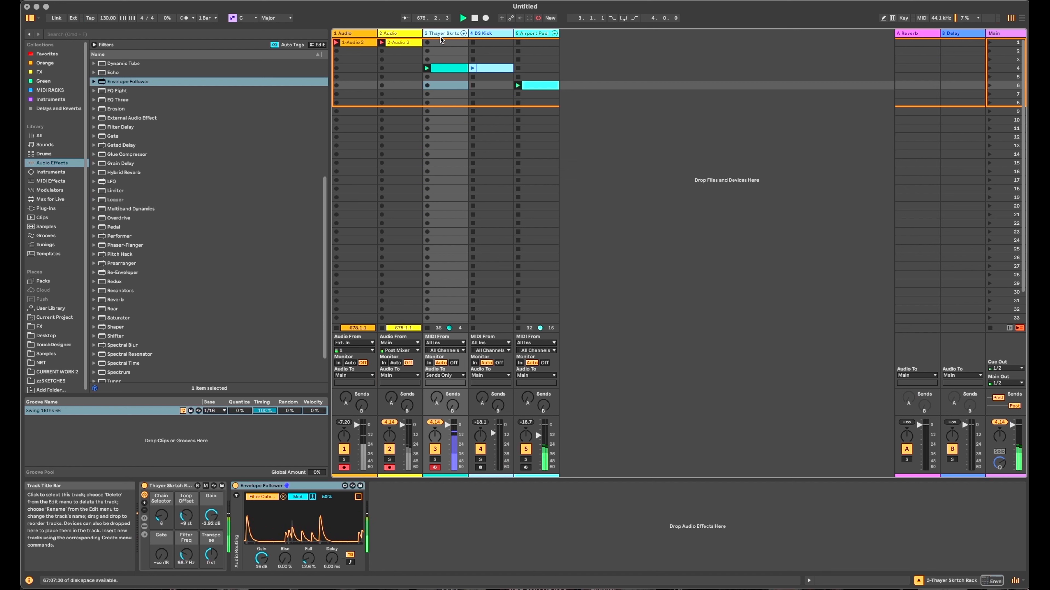
drag(161, 515, 161, 510)
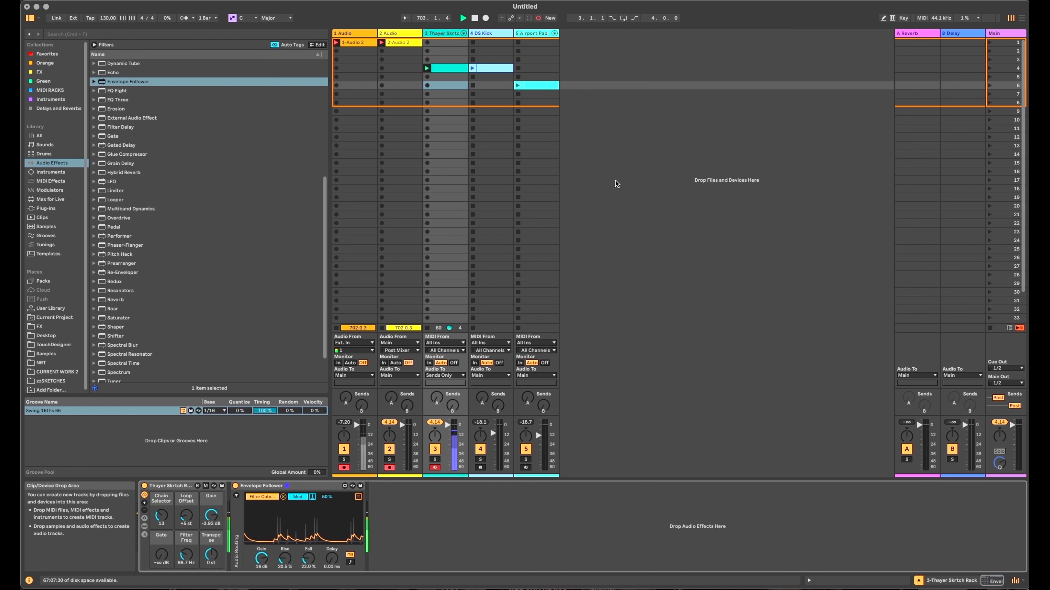
Step: Move the DS Kick track ahead of the Thayer Skrtch Rack track and play its clip
click(473, 35)
drag(476, 38, 433, 33)
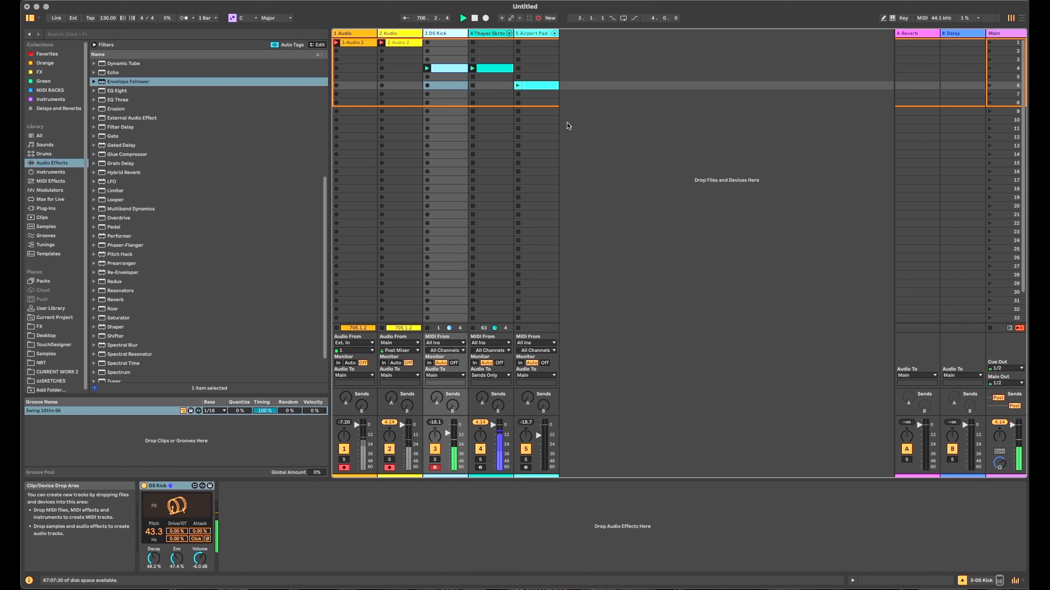
click(610, 152)
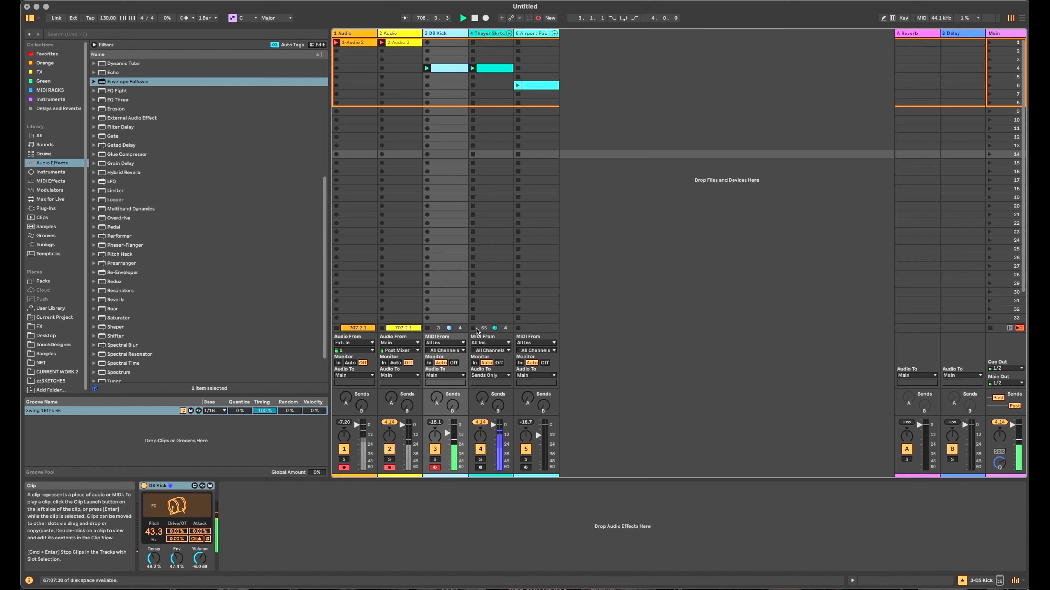
Step: Route the Thayer Skrtch Rack track's audio output to Main and mute the Airport Pad track
click(494, 376)
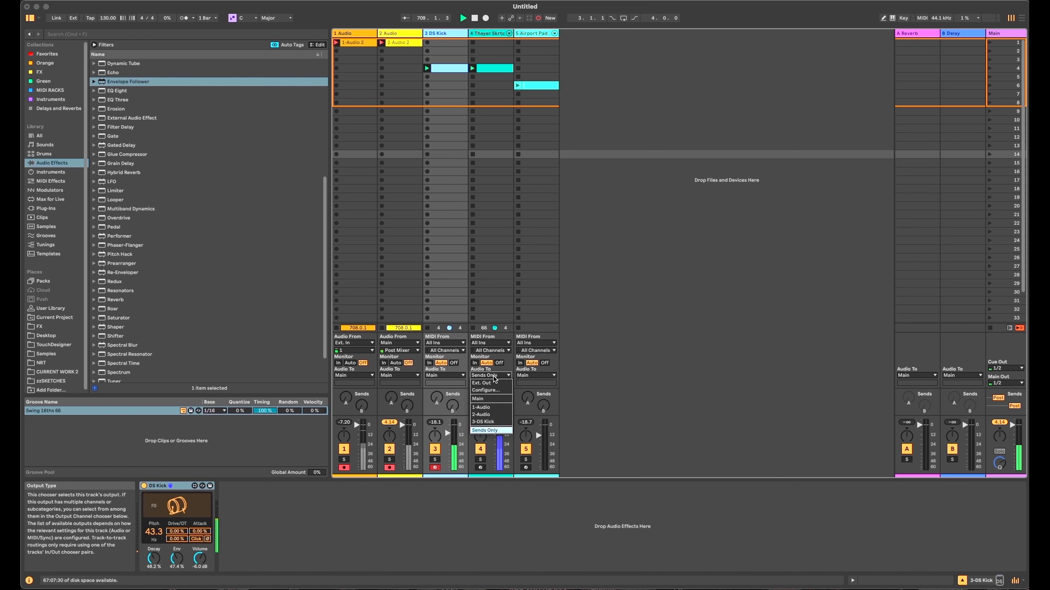
click(495, 398)
click(525, 449)
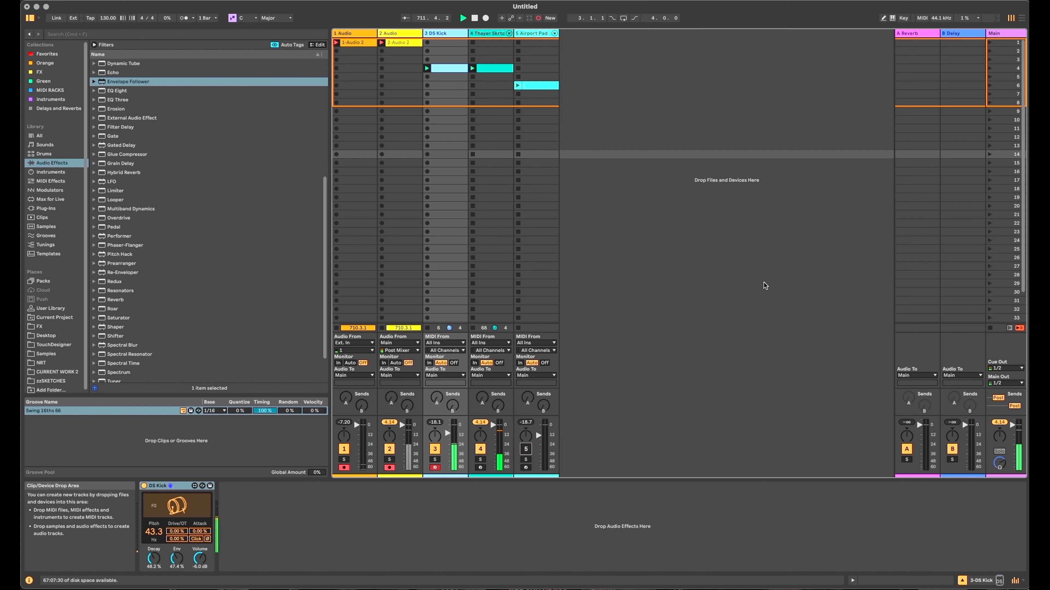
Step: Switch off and collapse the Envelope Follower on the Thayer Skrtch Rack track
click(484, 36)
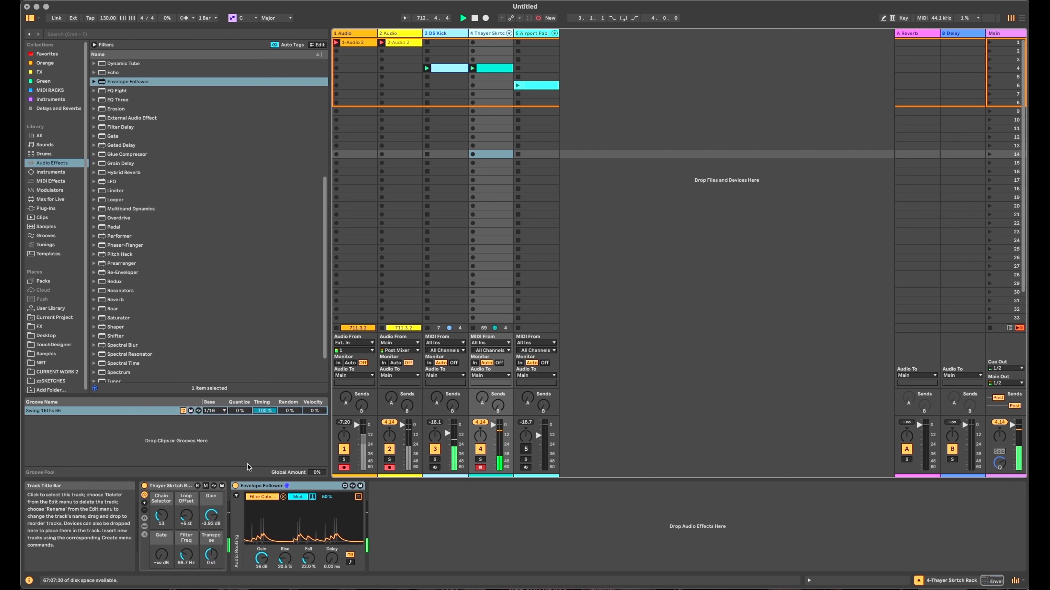
click(260, 488)
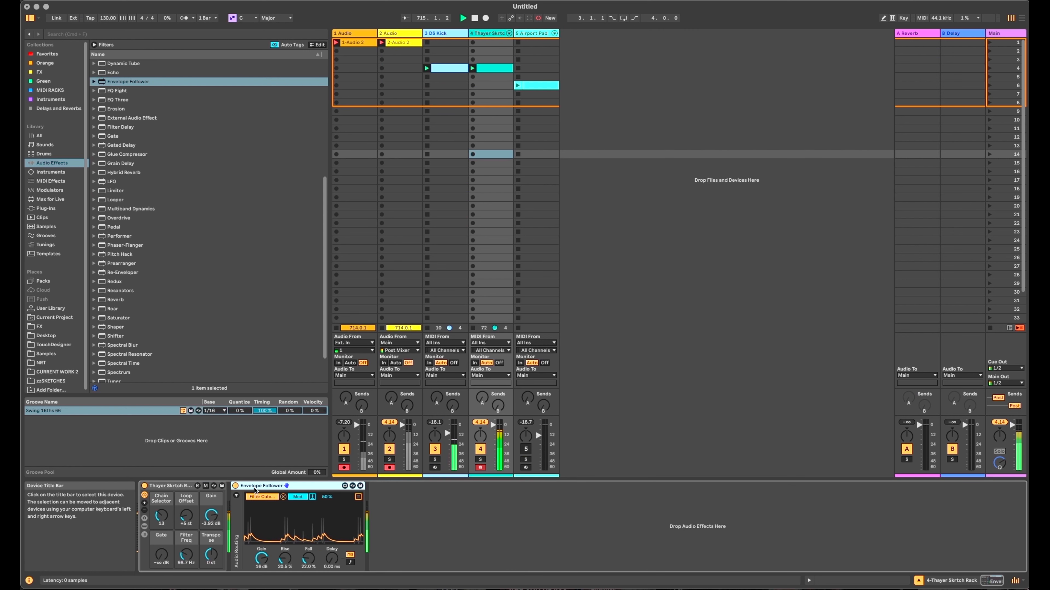
click(236, 486)
double_click(256, 486)
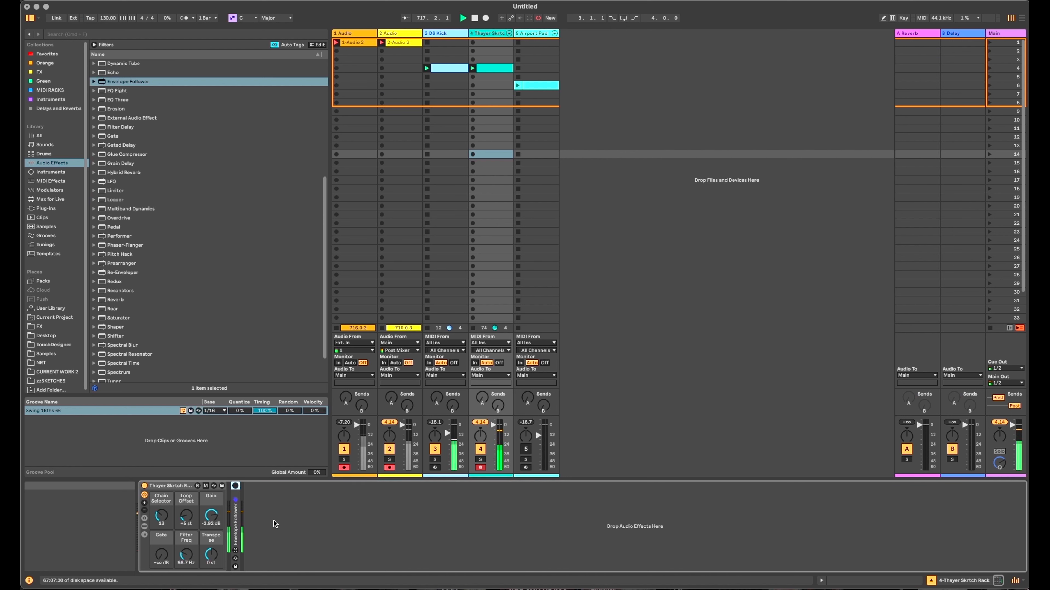
Step: Group the Thayer Skrtch Rack into a new Instrument Rack, show its chain list and duplicate the chain
click(174, 485)
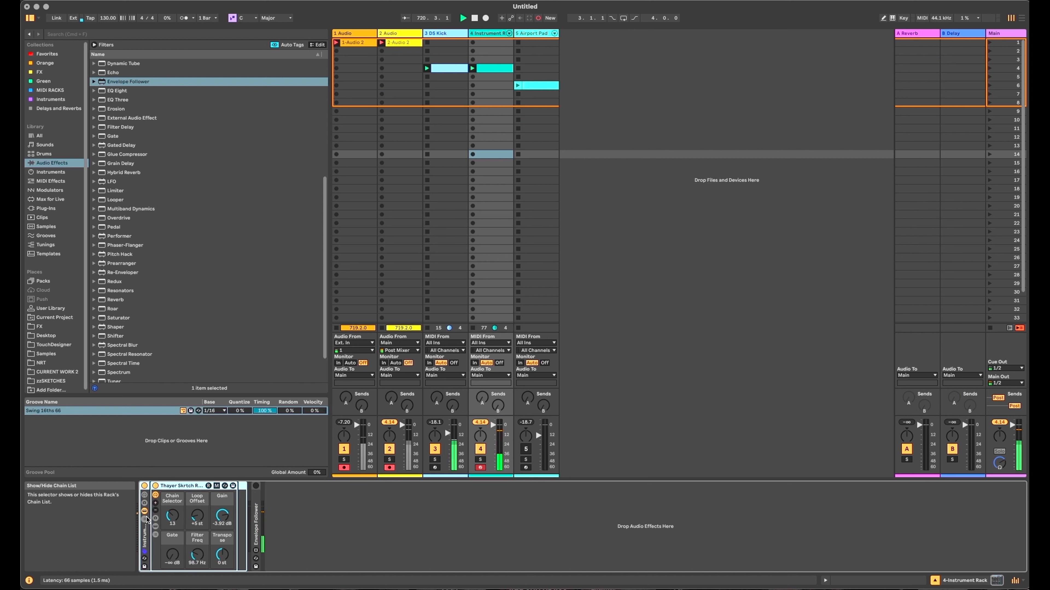
key(super+g)
click(165, 512)
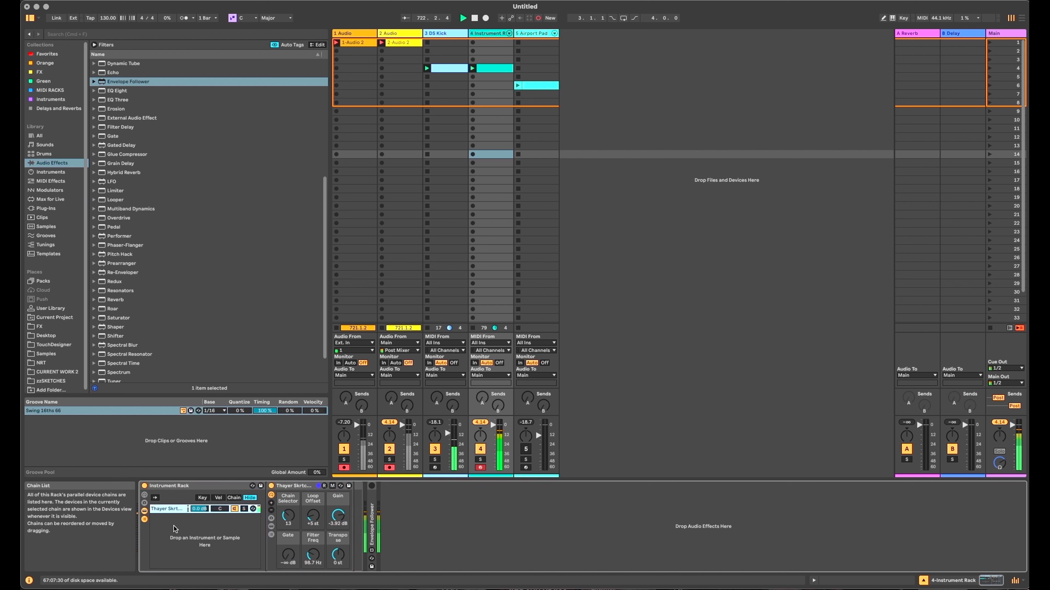
key(super+d)
Step: Set the duplicate chain's Chain Selector to 18, Loop Offset to +8 st and Gate to -51.9 dB, and pan the two chains fully to opposite sides
drag(291, 515, 315, 518)
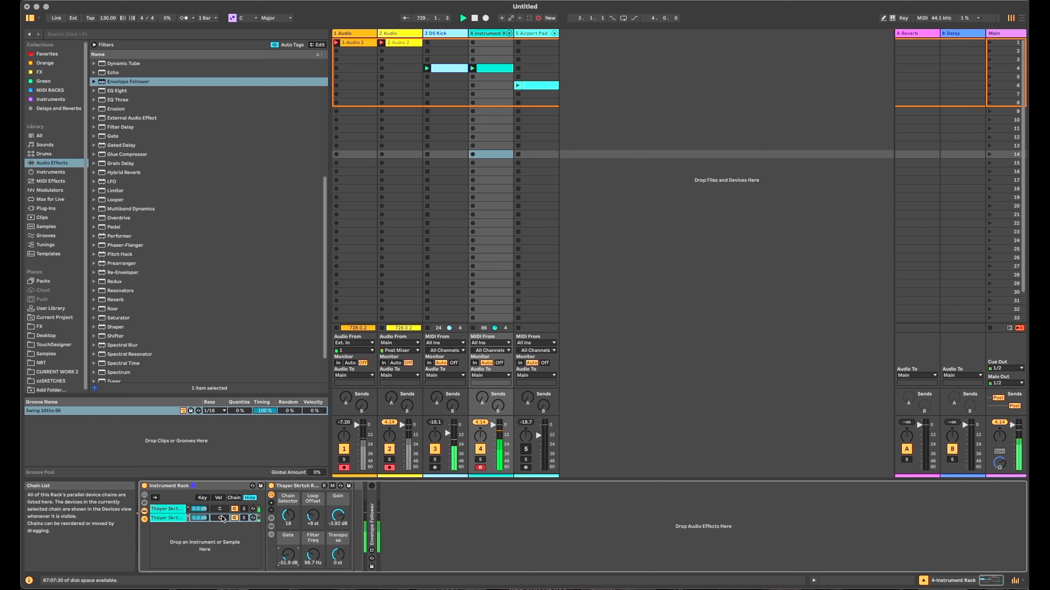
mouse_move(220, 509)
mouse_down()
mouse_move(220, 496)
mouse_move(222, 523)
mouse_up()
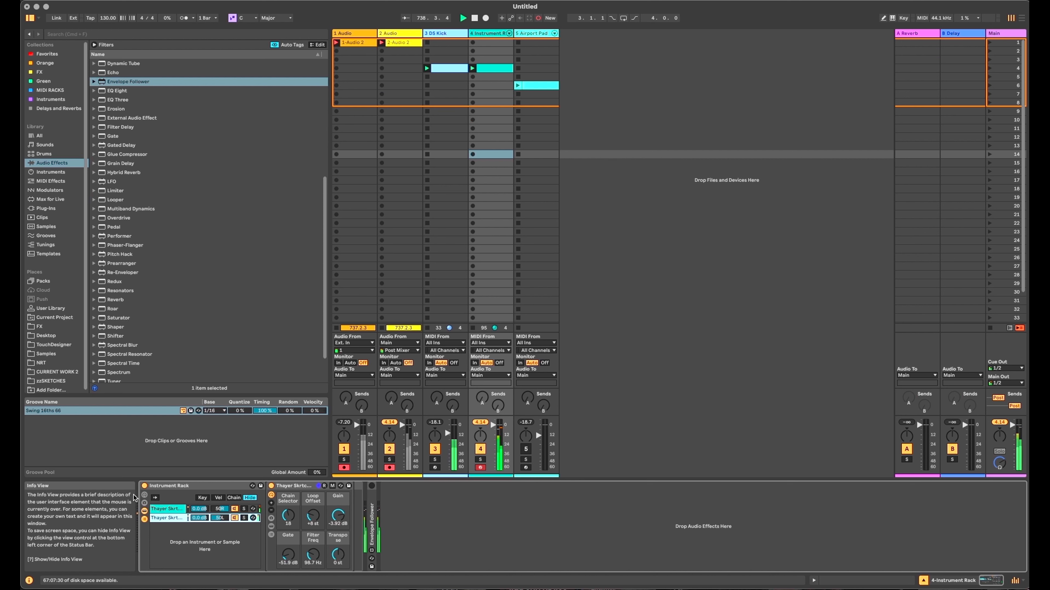
Step: Switch off and collapse the outer Instrument Rack, and mute its track
click(145, 486)
double_click(177, 485)
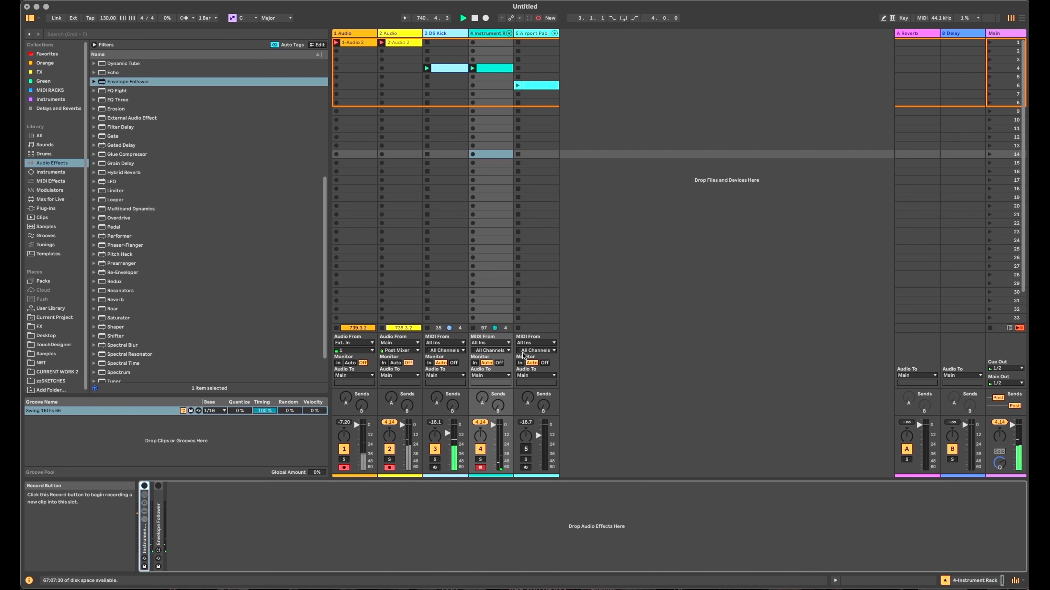
click(481, 450)
click(685, 241)
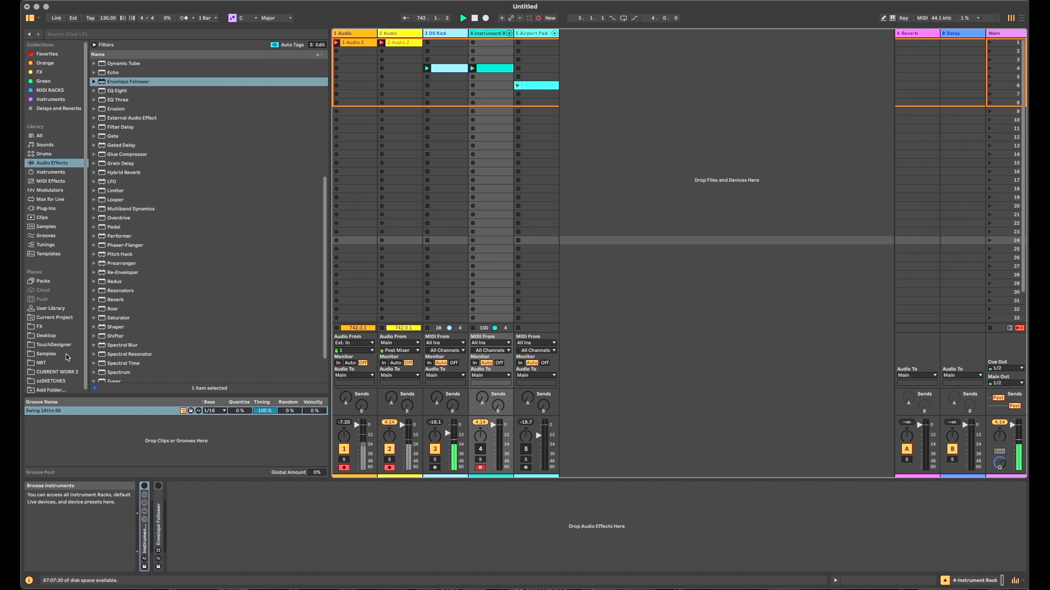
Step: Load Thayer Skrtch Rack.adg from the User Library onto a new MIDI track and move the scratch clip into its scene 4 slot
click(65, 306)
scroll(166, 319, down, 3)
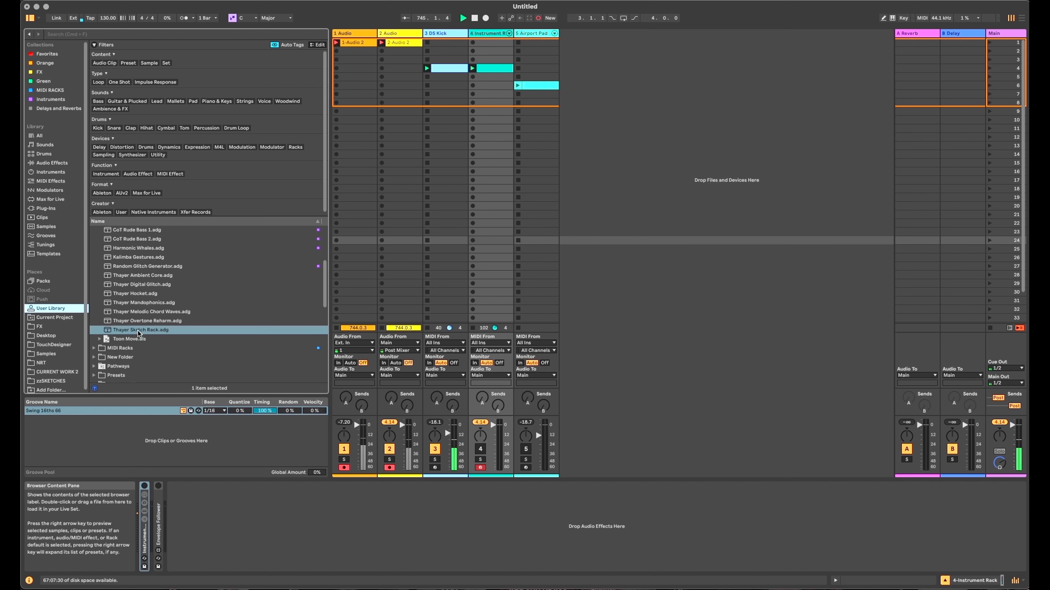
drag(138, 330, 498, 167)
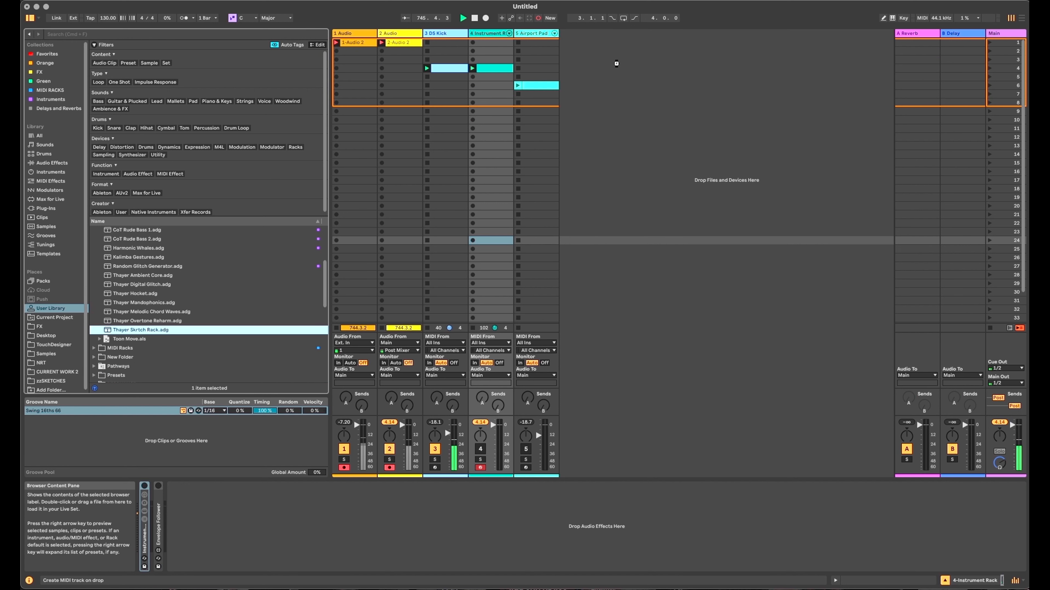
drag(616, 63, 614, 64)
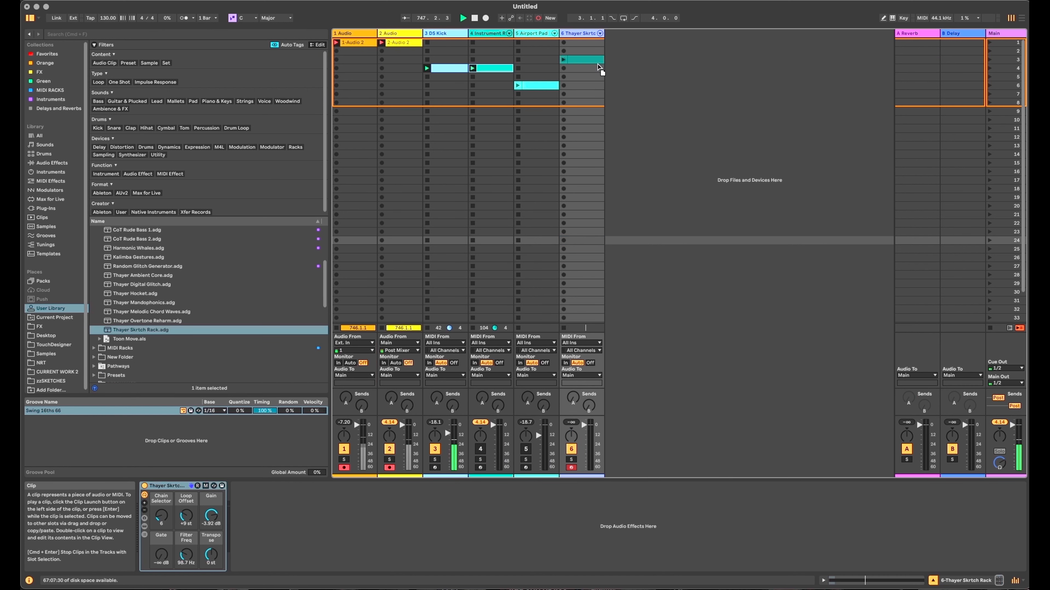
drag(597, 71, 598, 71)
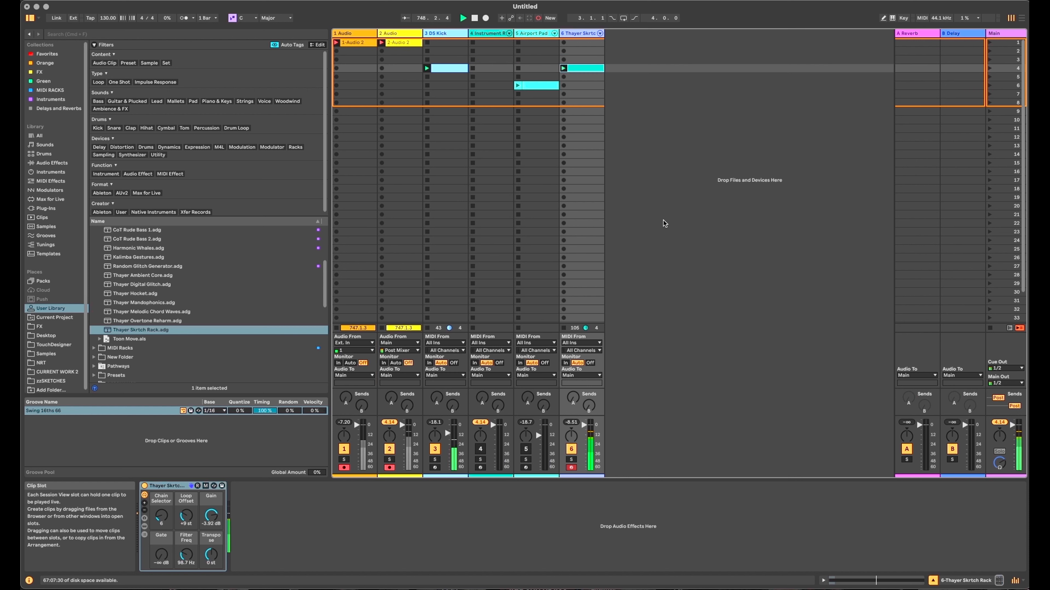
Step: Add Corpus after the Thayer Skrtch Rack on the new track and set its Dry/Wet to 100 %
click(425, 542)
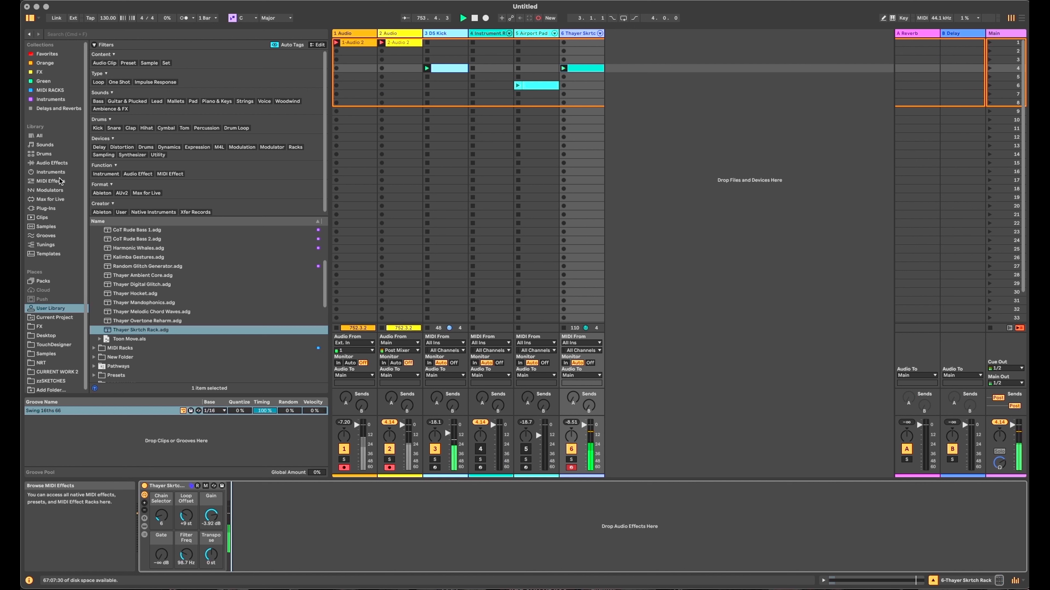
click(48, 163)
scroll(171, 203, up, 4)
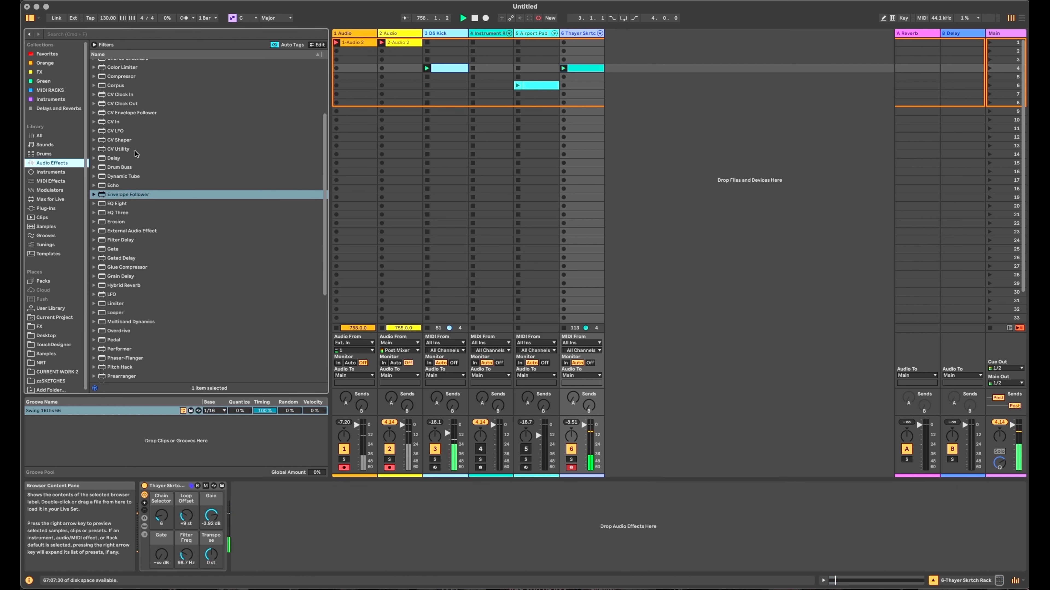
scroll(137, 152, up, 1)
click(112, 107)
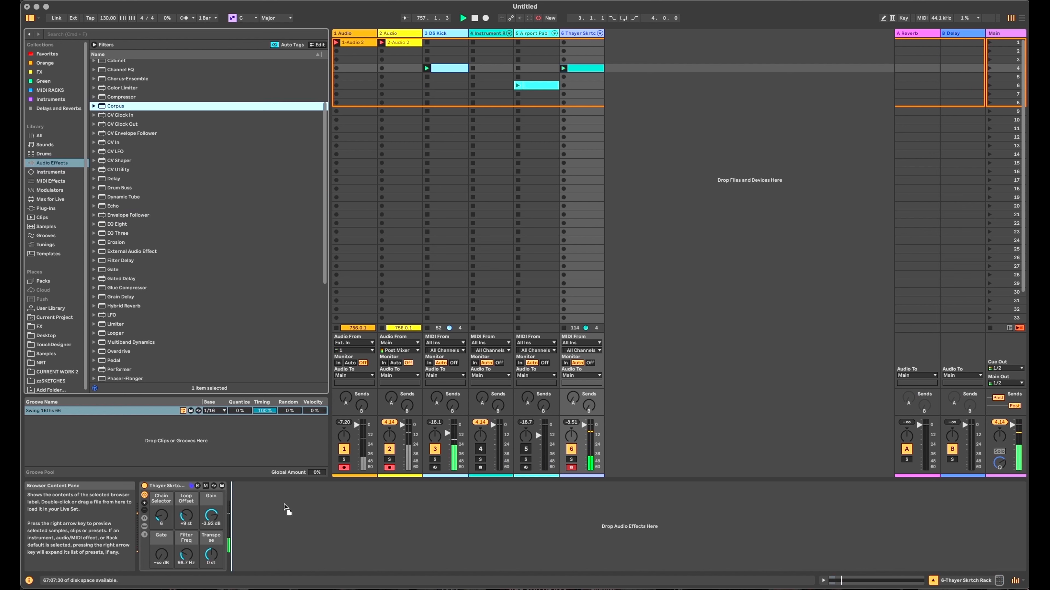
drag(285, 509, 285, 508)
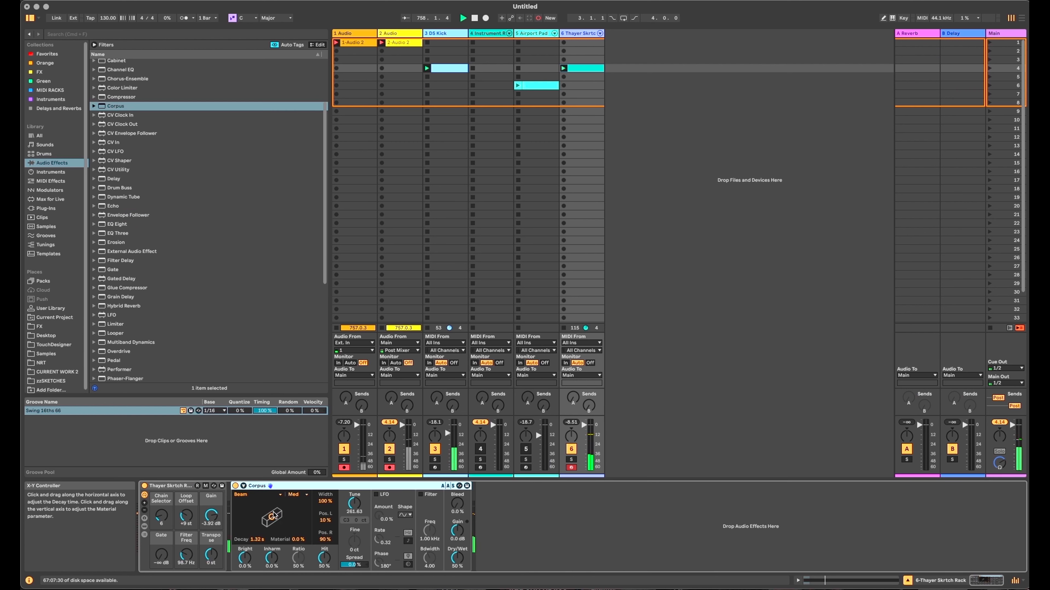
drag(457, 558, 457, 557)
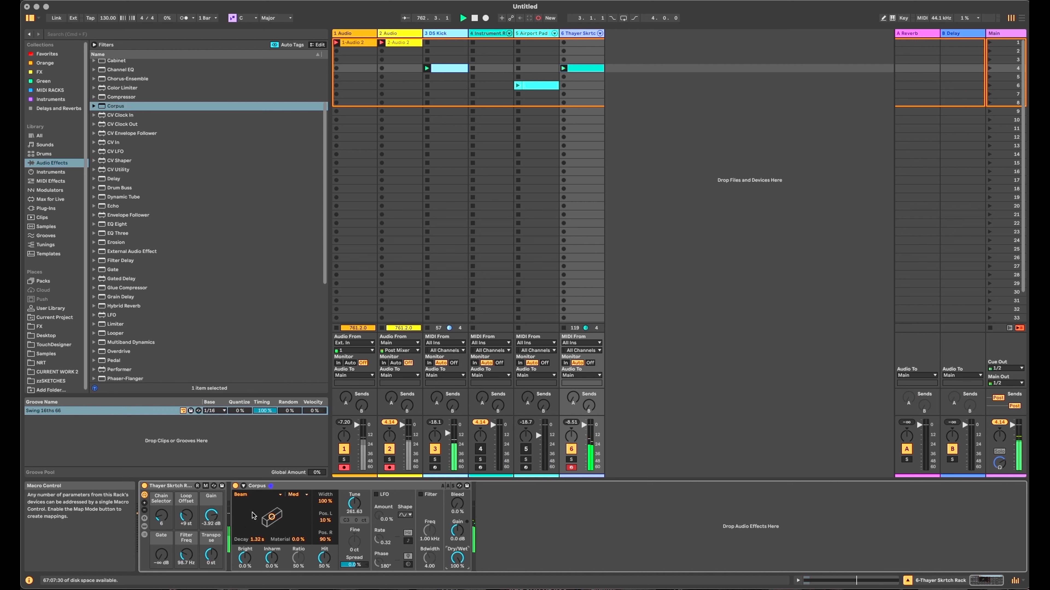
Step: Change Corpus to the Membrane resonator with Decay 527 ms, Bright -11 % and Inharm 4.8 %
click(250, 496)
click(250, 525)
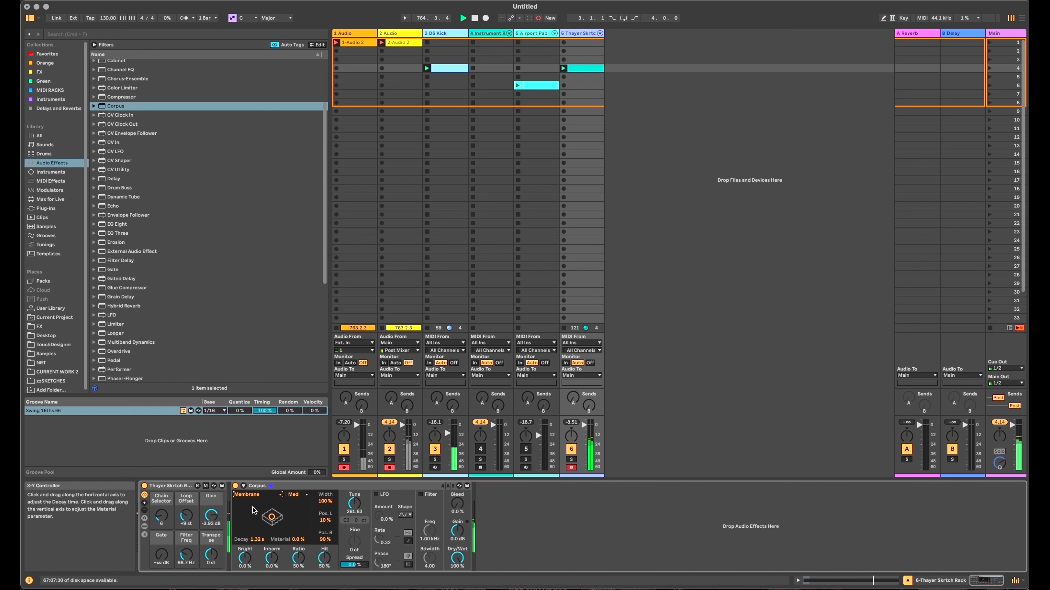
drag(259, 539, 259, 549)
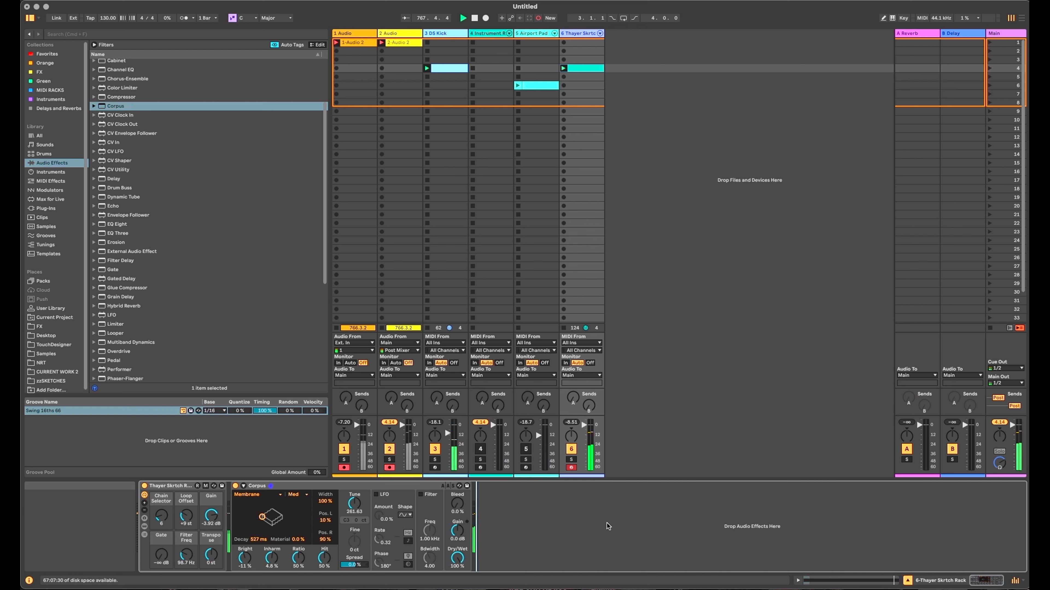
Step: Search the User Library for "step" and insert STEPS.amxd between the Thayer Skrtch Rack and Corpus
click(57, 307)
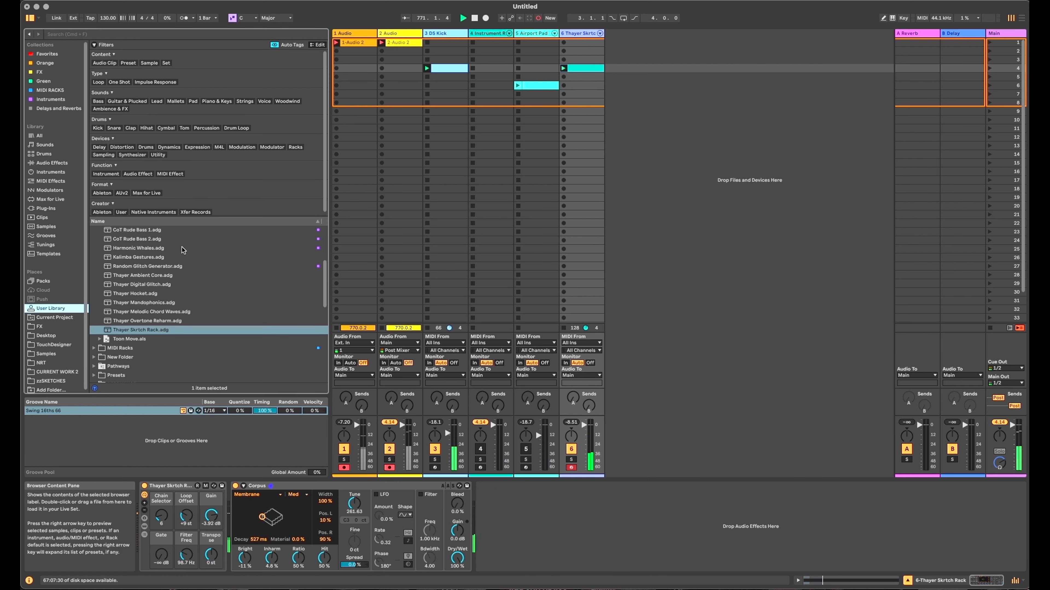
scroll(202, 284, up, 5)
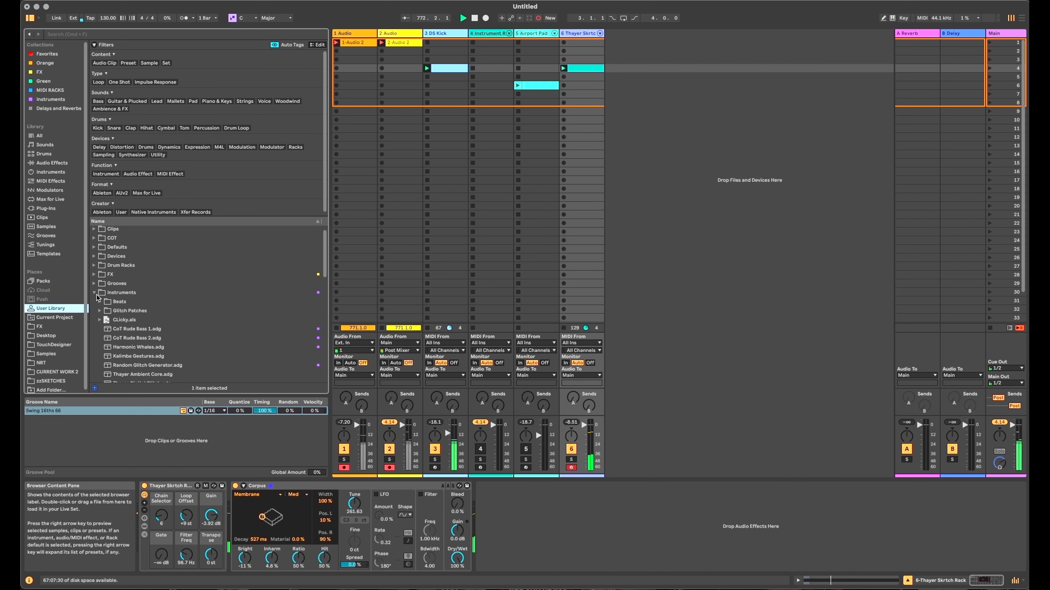
click(95, 293)
click(140, 35)
text(step)
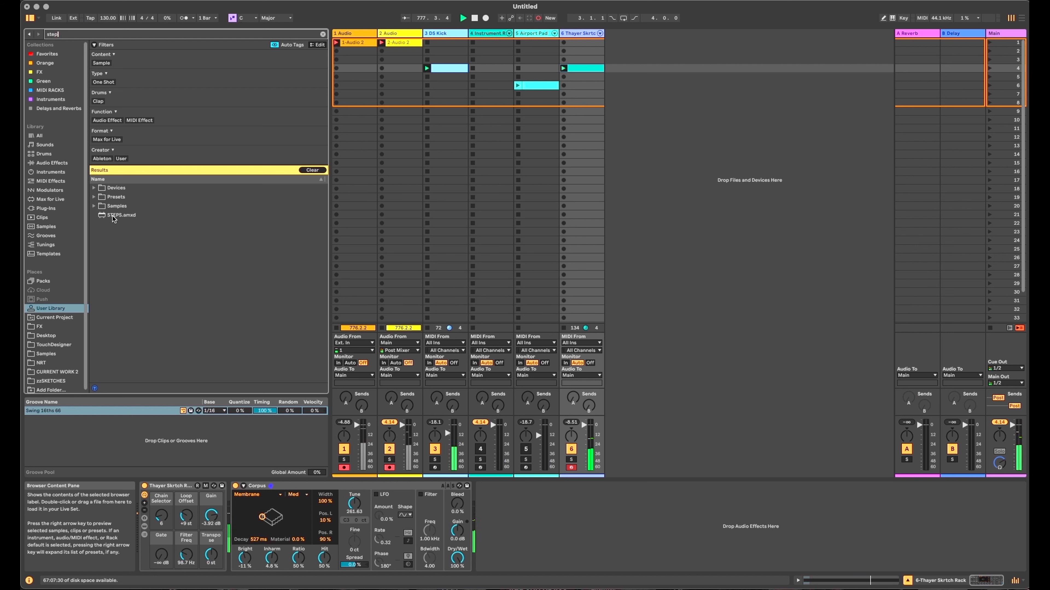
drag(114, 220, 234, 512)
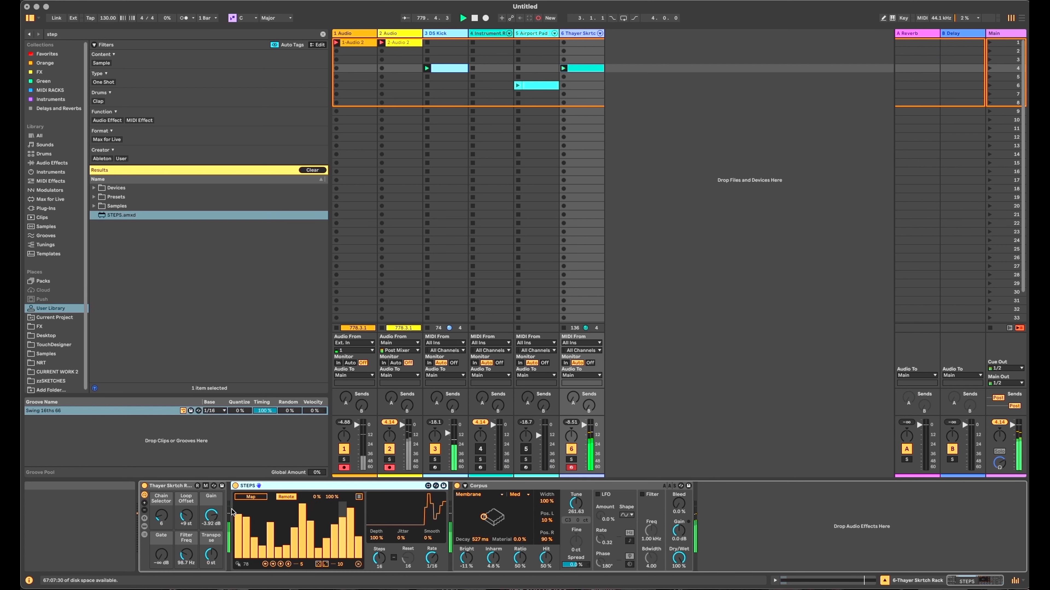
Step: Map STEPS to Corpus's Tune, set Corpus's Decay to 368 ms and Bright to -29 %, and set the rack's Gate to -45.0 dB
click(581, 502)
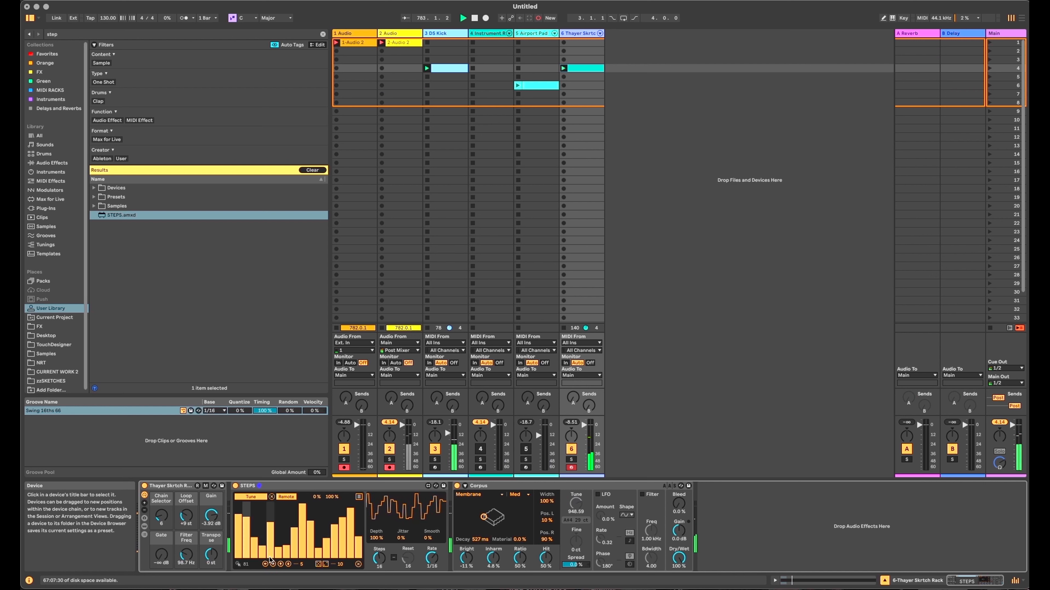
drag(161, 559, 161, 547)
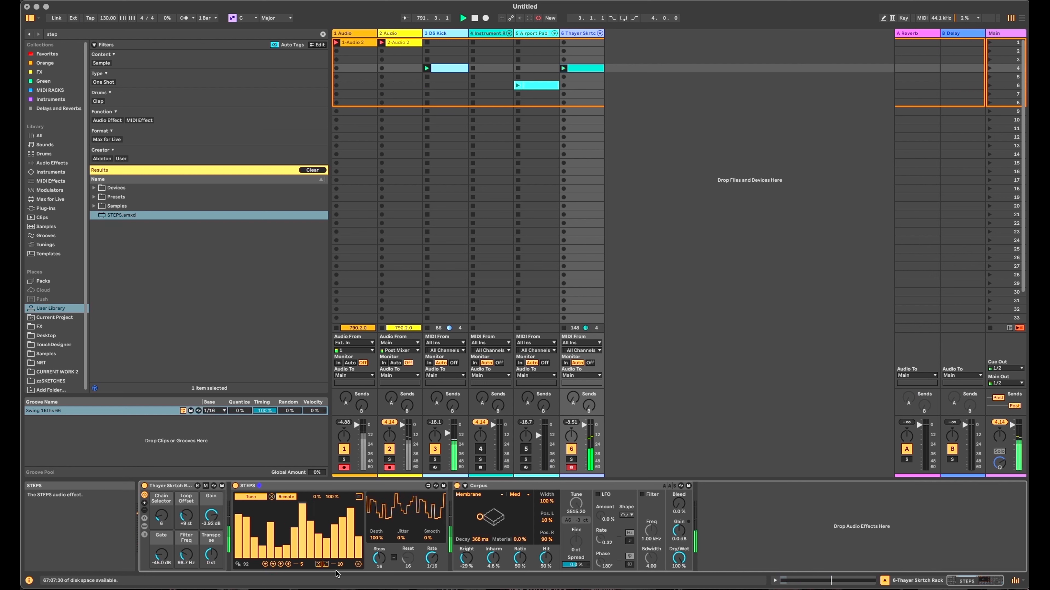
Step: Randomize the STEPS pattern and set the Thayer Skrtch Rack's Loop Offset to +13 st
click(318, 564)
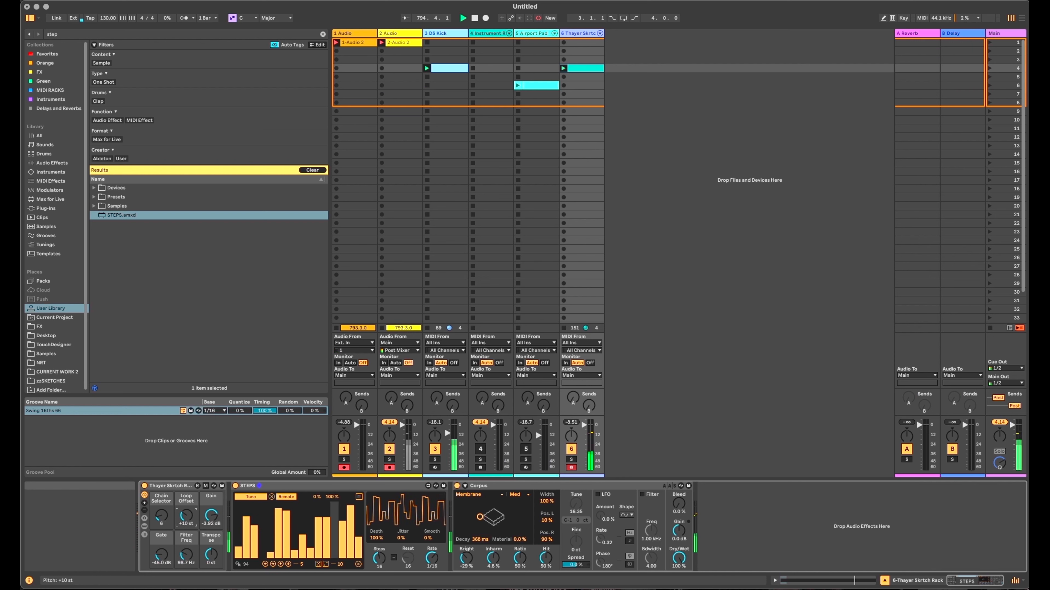
click(198, 486)
click(161, 521)
drag(161, 521, 160, 522)
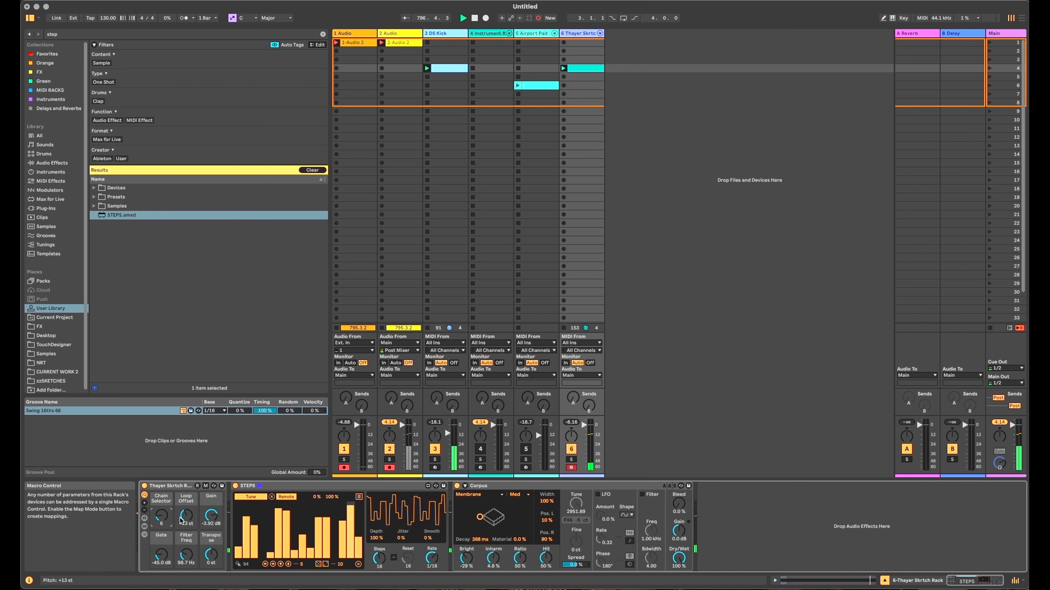
Step: Switch Corpus to the Pipe resonator and set its Decay to 527 ms
click(494, 495)
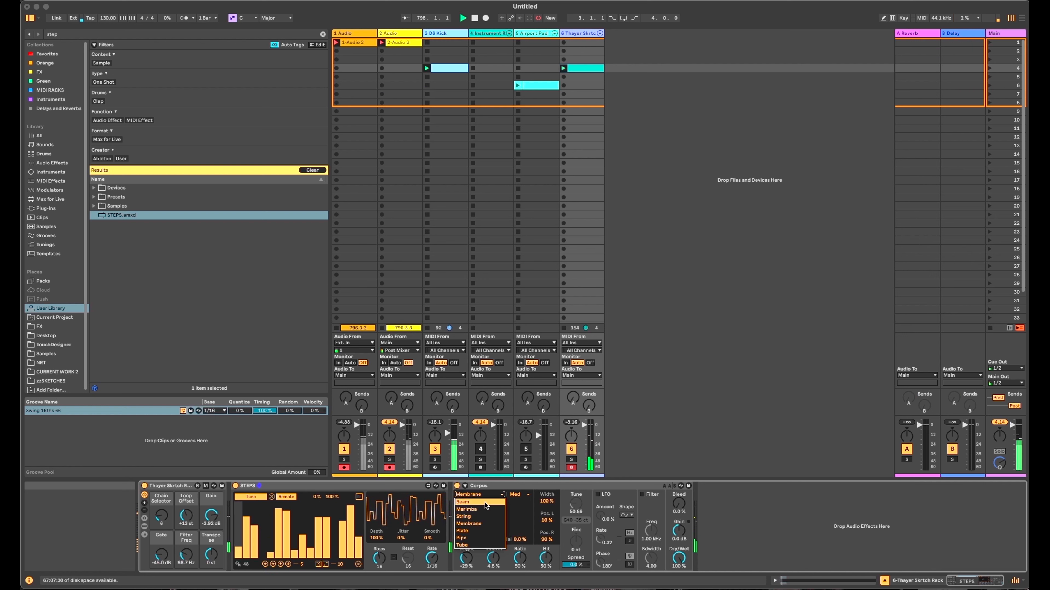
click(485, 537)
drag(480, 539, 479, 525)
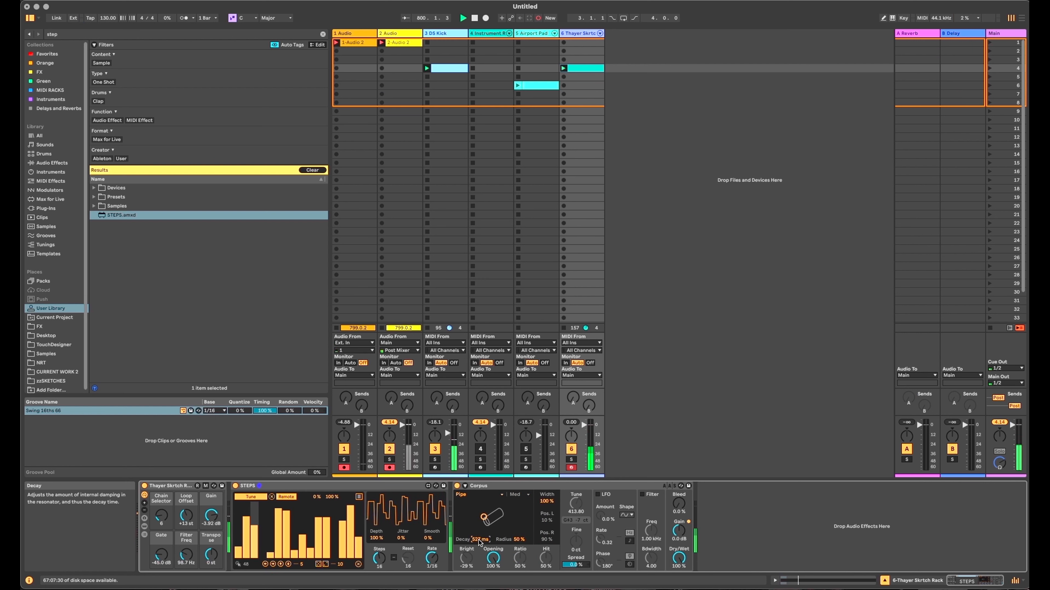
Step: Set the Thayer Skrtch Rack's Loop Offset to +10 st and Corpus's Decay to 680 ms
click(332, 539)
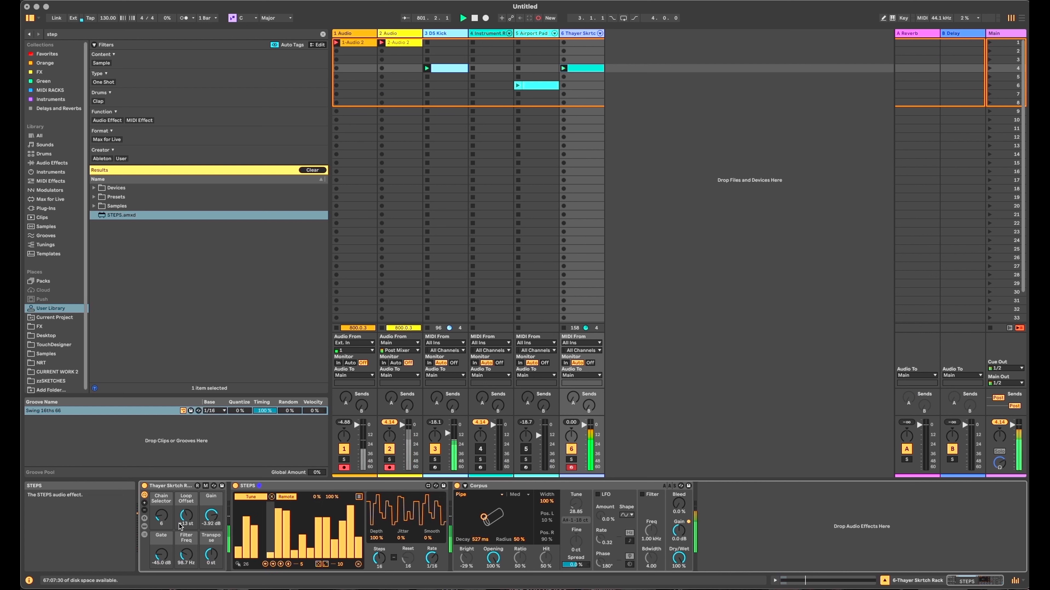
drag(187, 518, 187, 515)
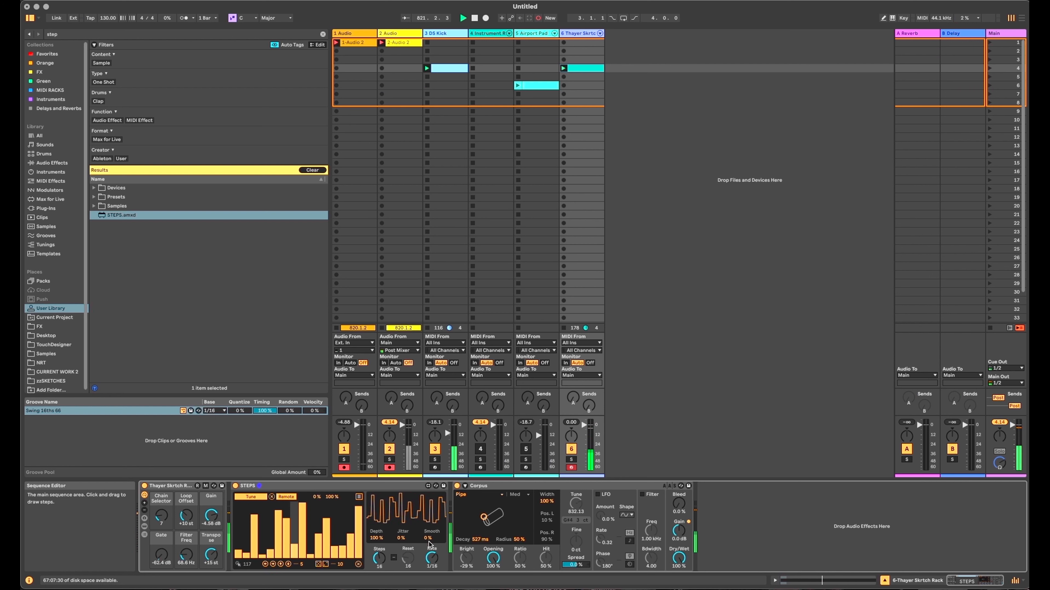
drag(479, 539, 480, 532)
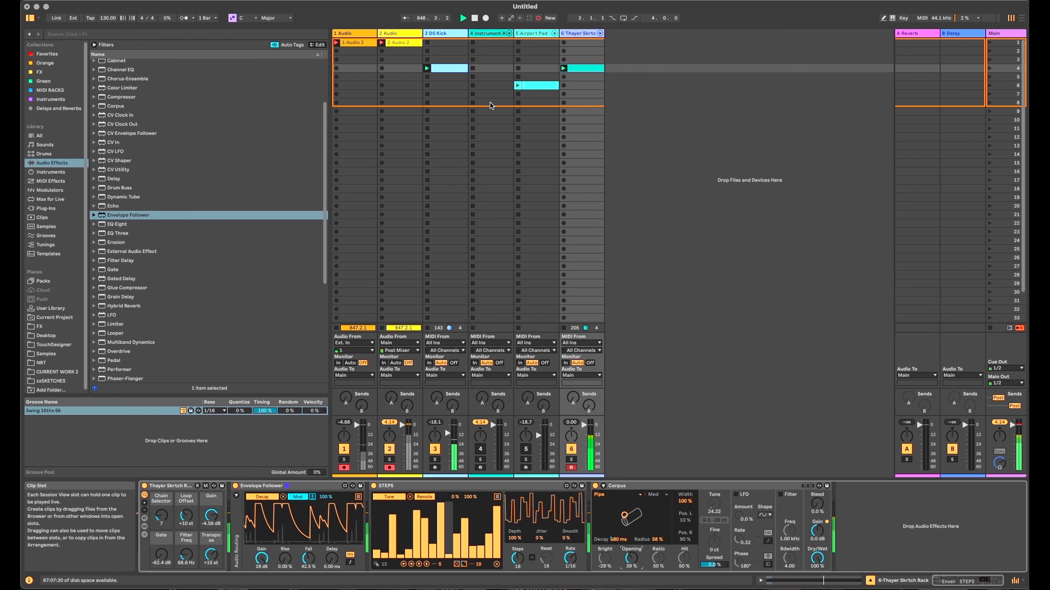
Step: Group STEPS and Corpus into an Audio Effect Rack with its macro controls shown, and delete the Envelope Follower in front of it
click(259, 488)
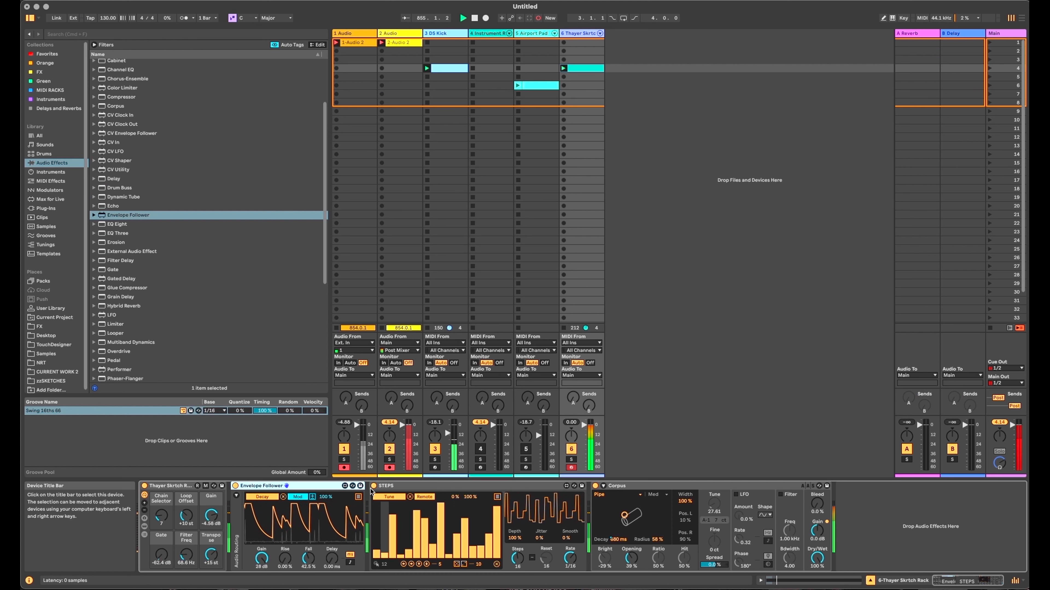
click(407, 485)
shift+click(675, 488)
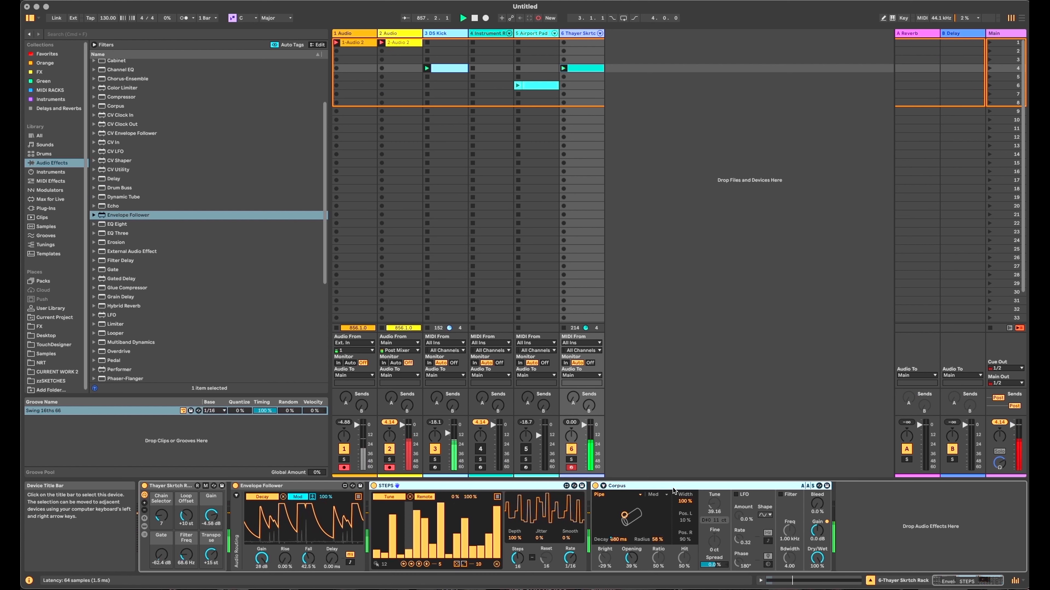
key(super+g)
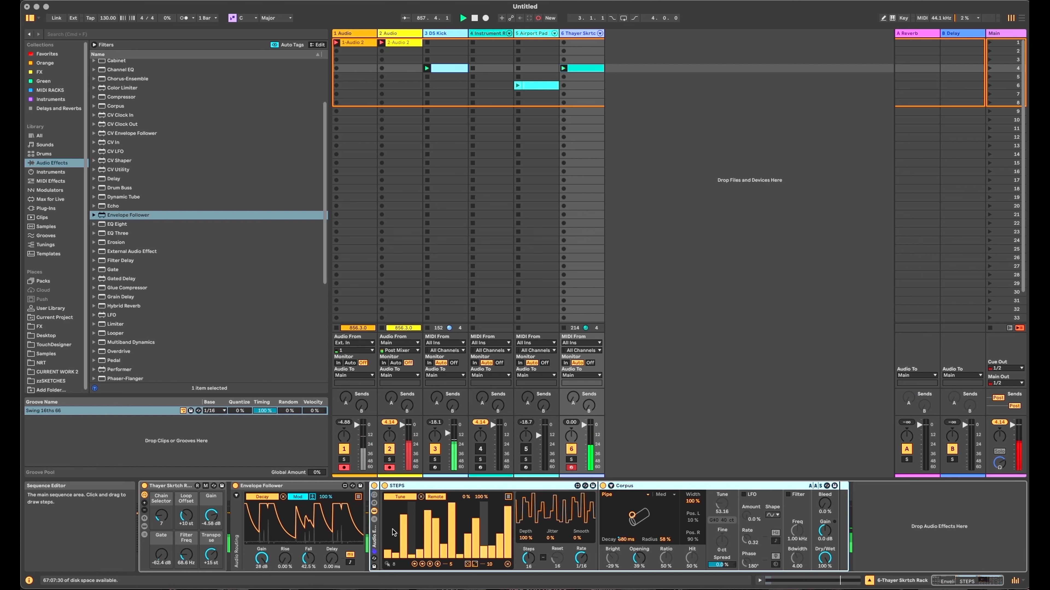
click(376, 501)
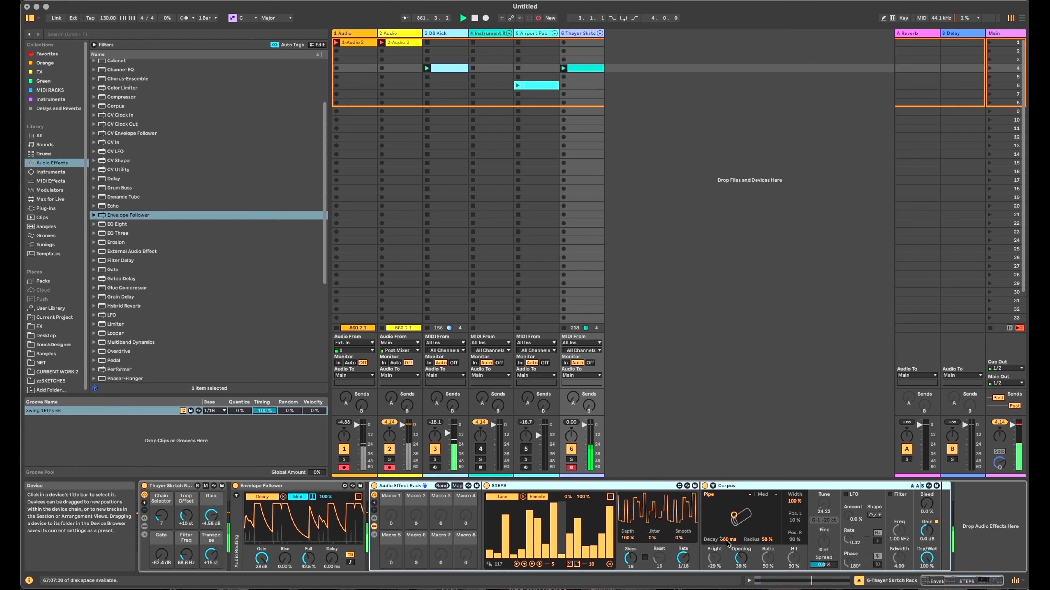
click(318, 489)
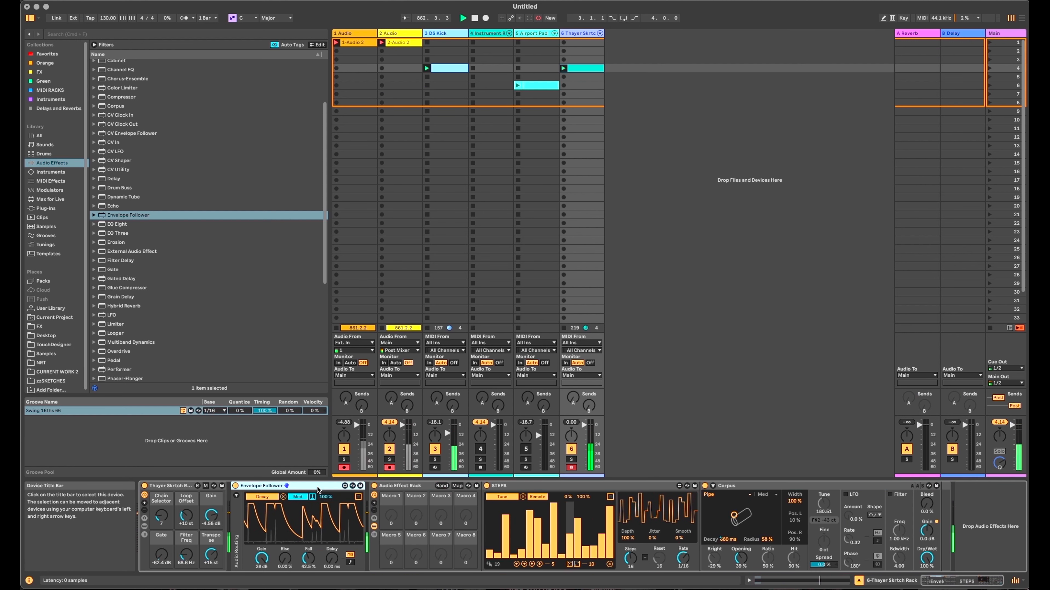
key(Delete)
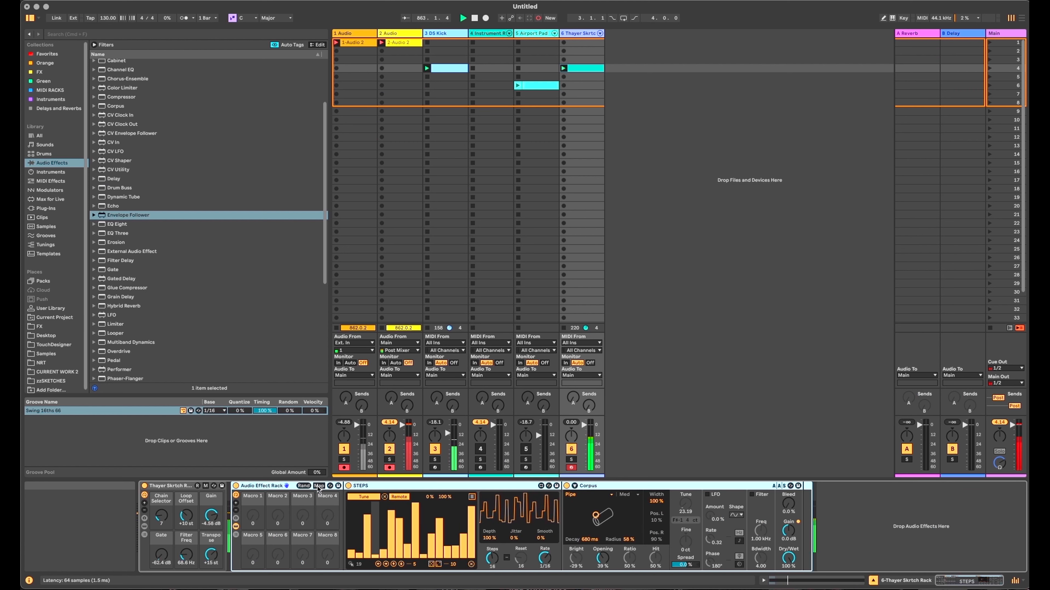
Step: Map Corpus's Decay, Opening and Resonance Type to Macros 1, 2 and 3 of the Audio Effect Rack
right_click(589, 539)
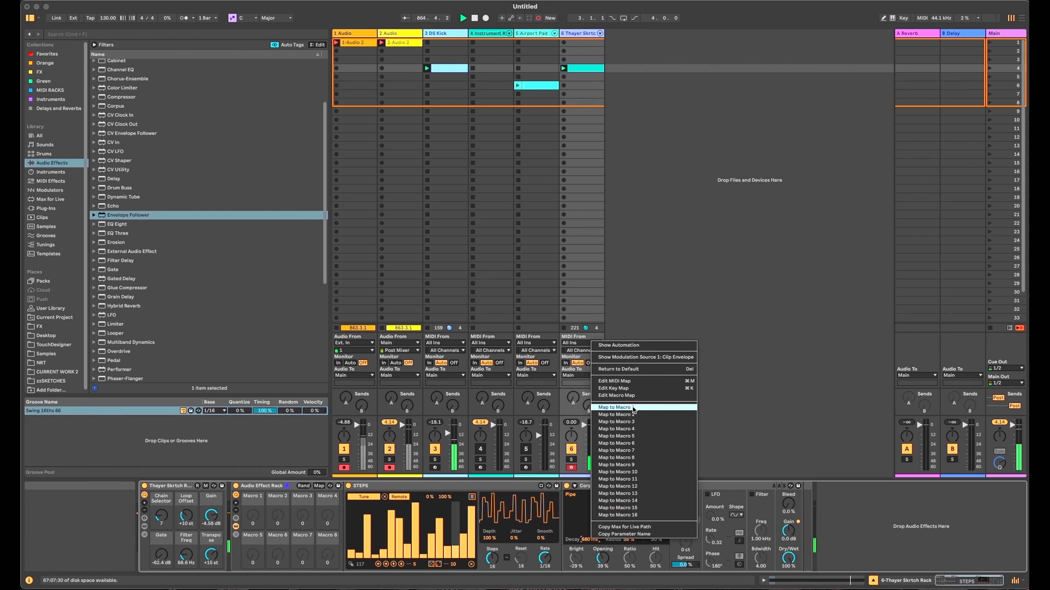
click(616, 408)
right_click(606, 553)
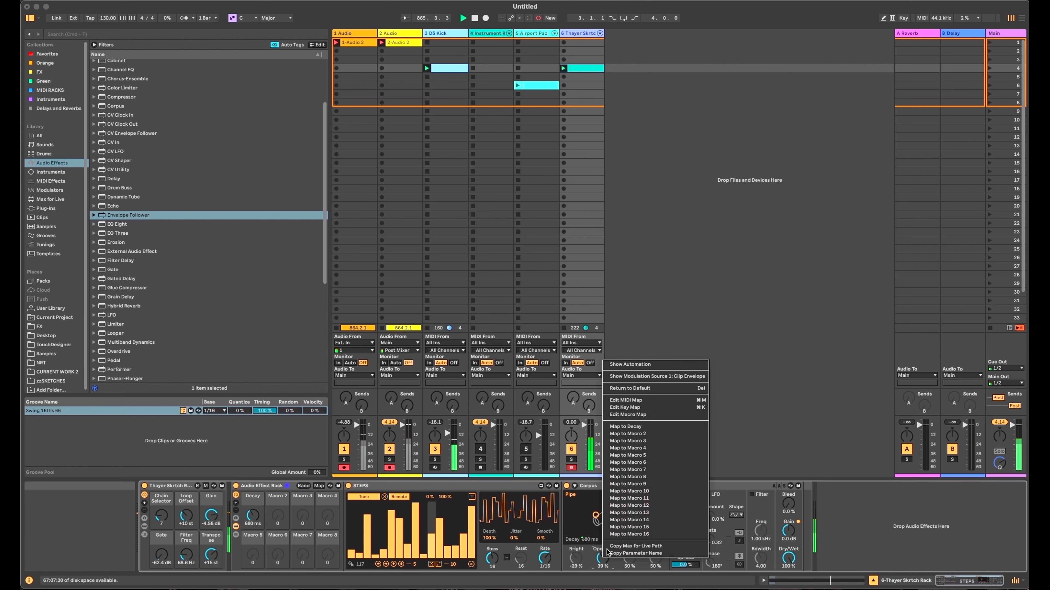
click(665, 434)
right_click(589, 495)
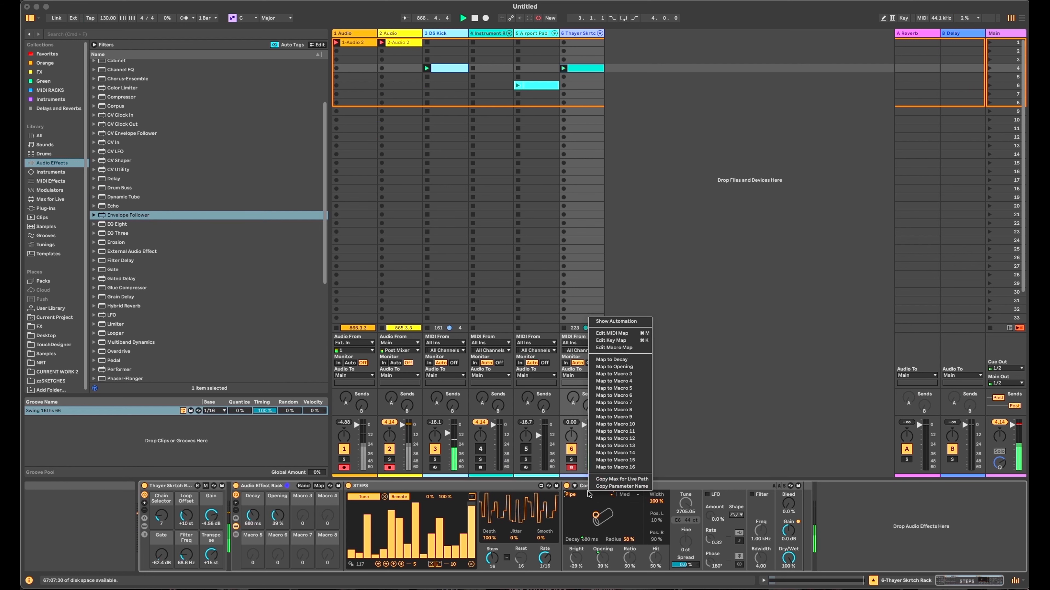
click(637, 377)
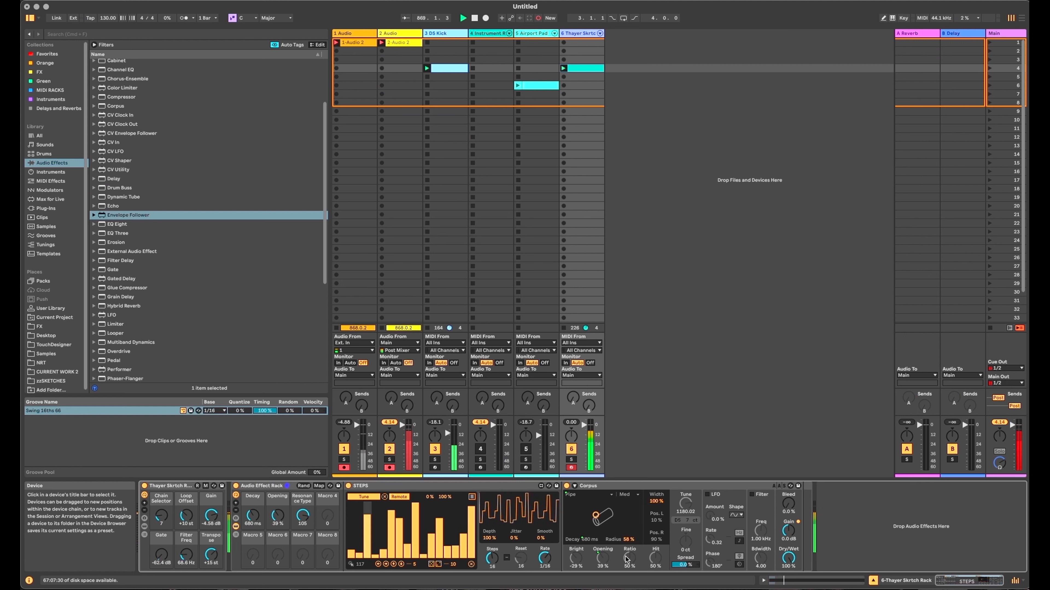
Step: Map Corpus's Radius to Macro 4 and its Ratio to Macro 5
right_click(629, 540)
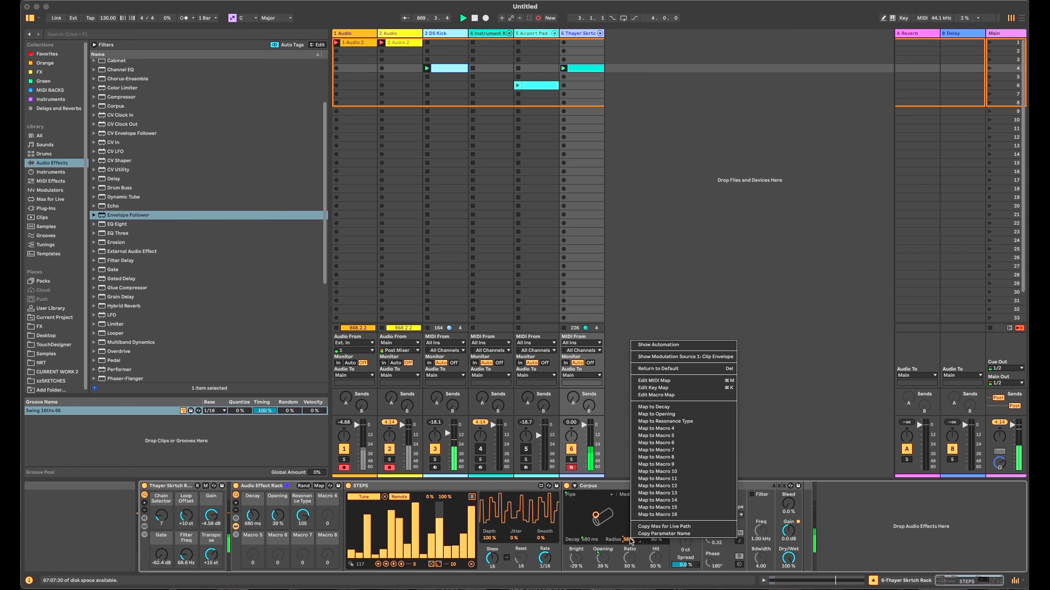
click(708, 429)
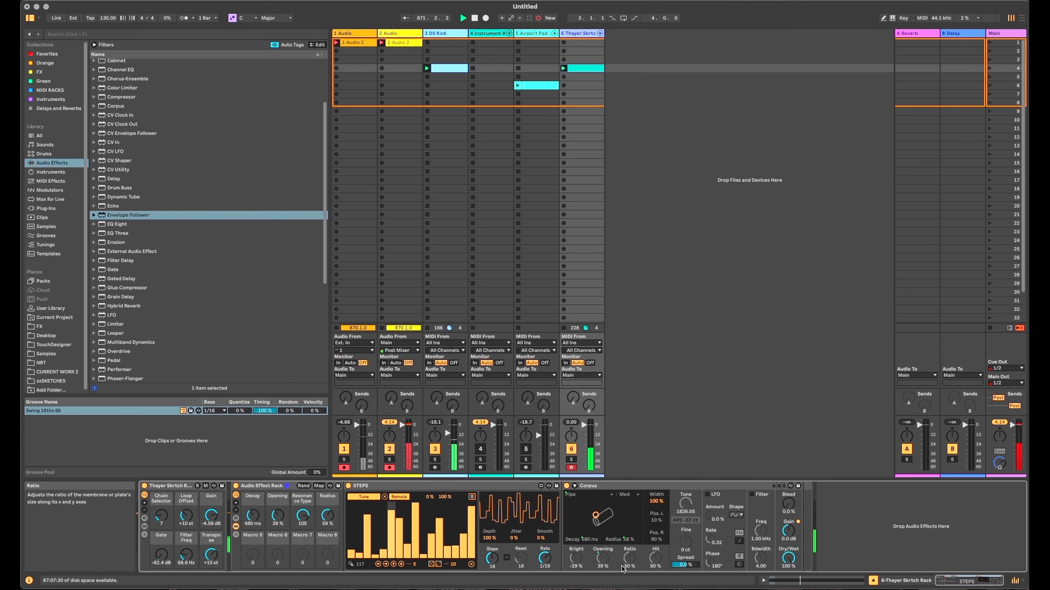
right_click(628, 560)
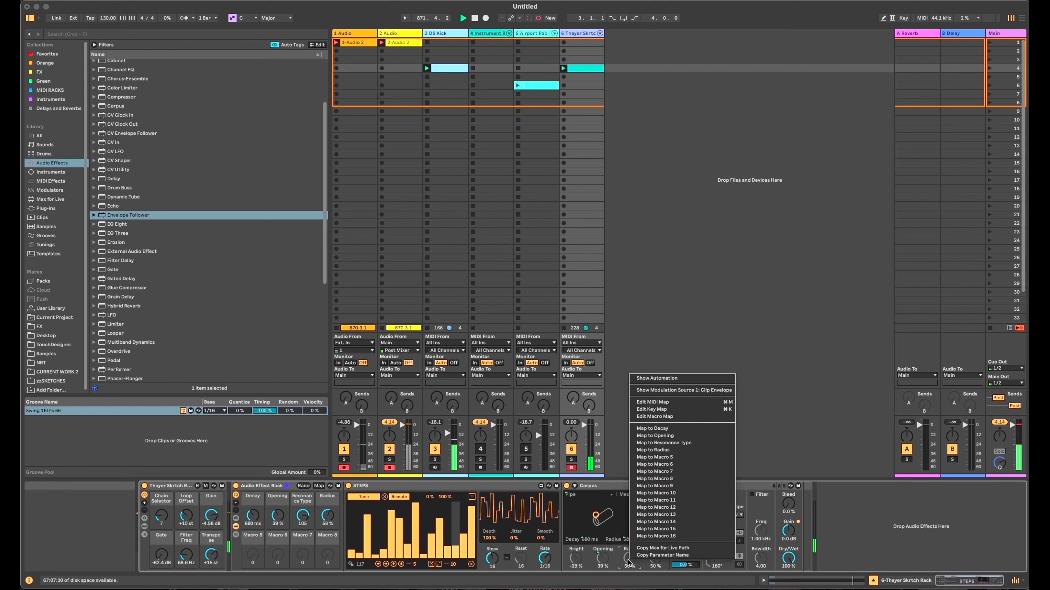
click(692, 458)
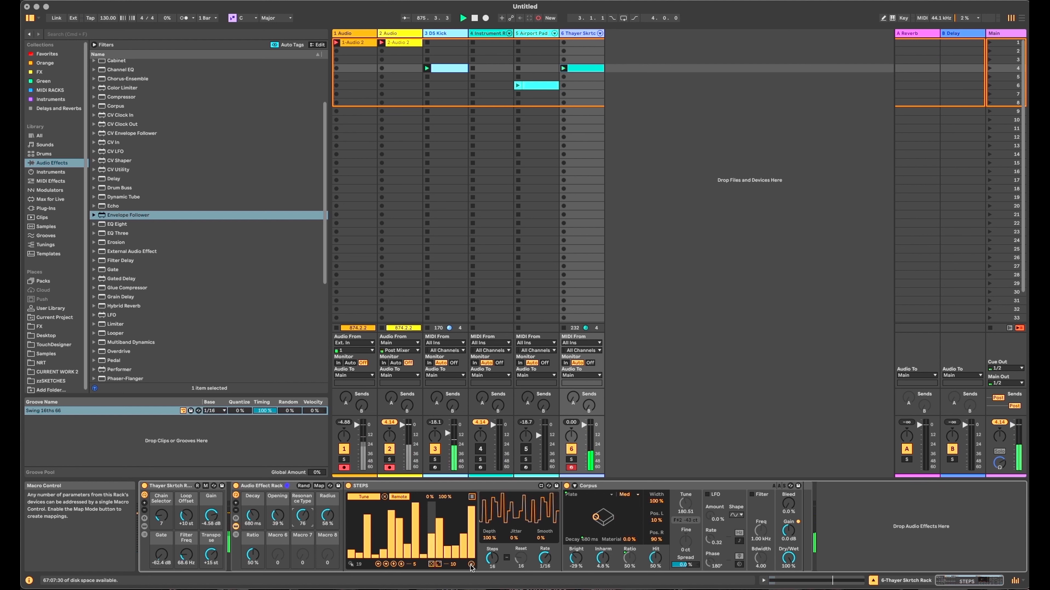
Step: Map Corpus's Inharmonics, Brightness and Hit to Macros 6, 7 and 8
right_click(603, 558)
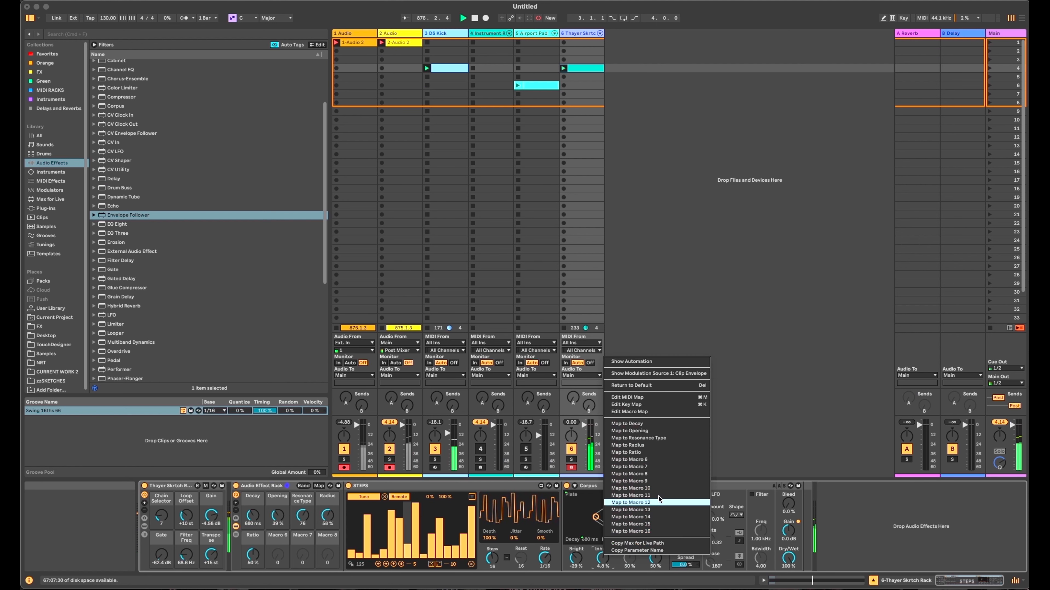
click(670, 459)
right_click(579, 554)
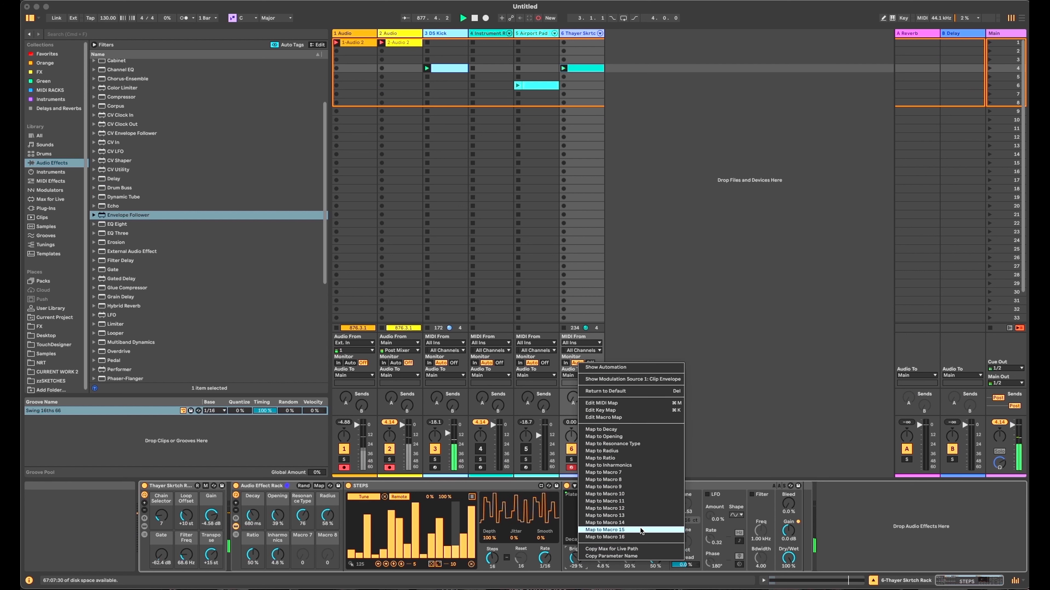
click(654, 472)
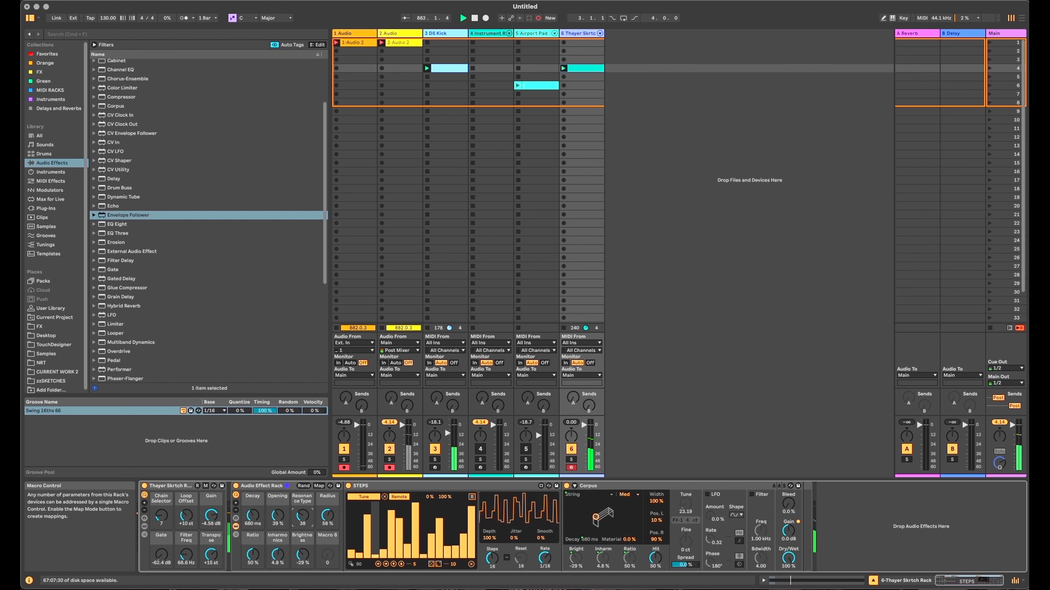
right_click(656, 559)
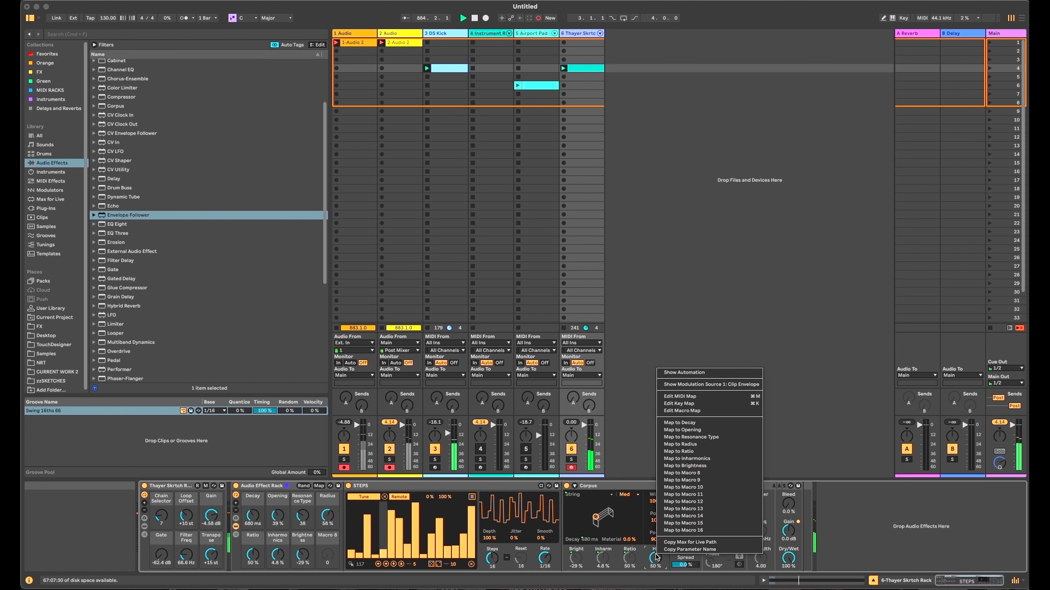
click(714, 473)
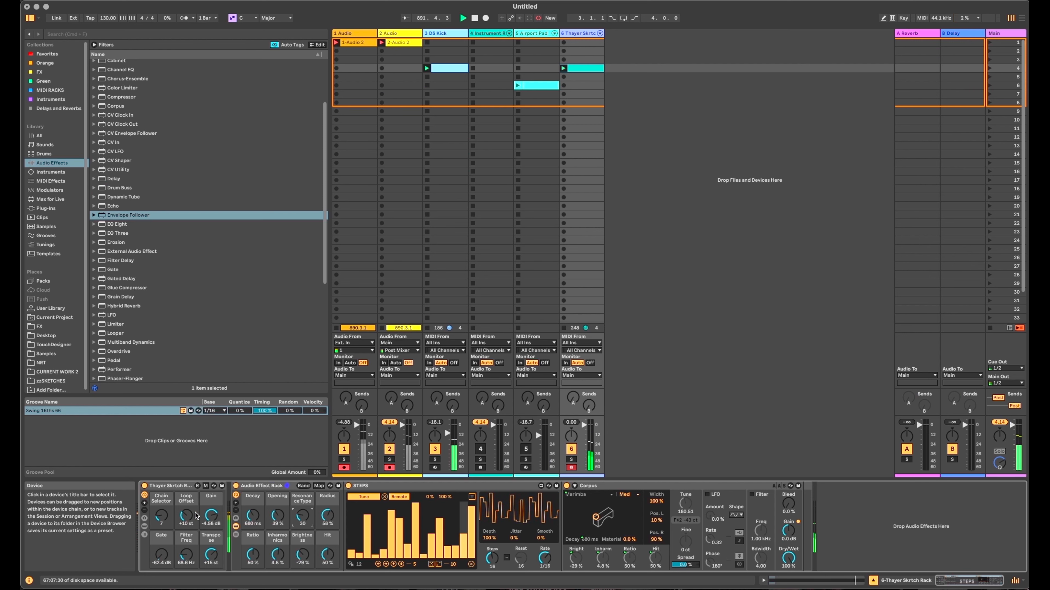
Step: Randomize the Audio Effect Rack's macro values several times
click(307, 487)
click(307, 487)
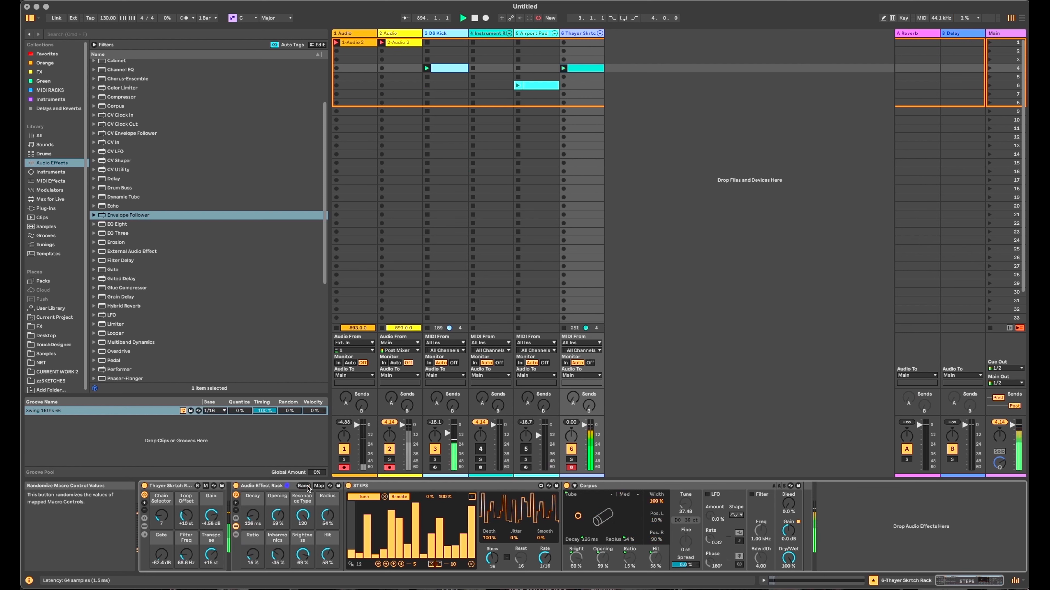
click(307, 487)
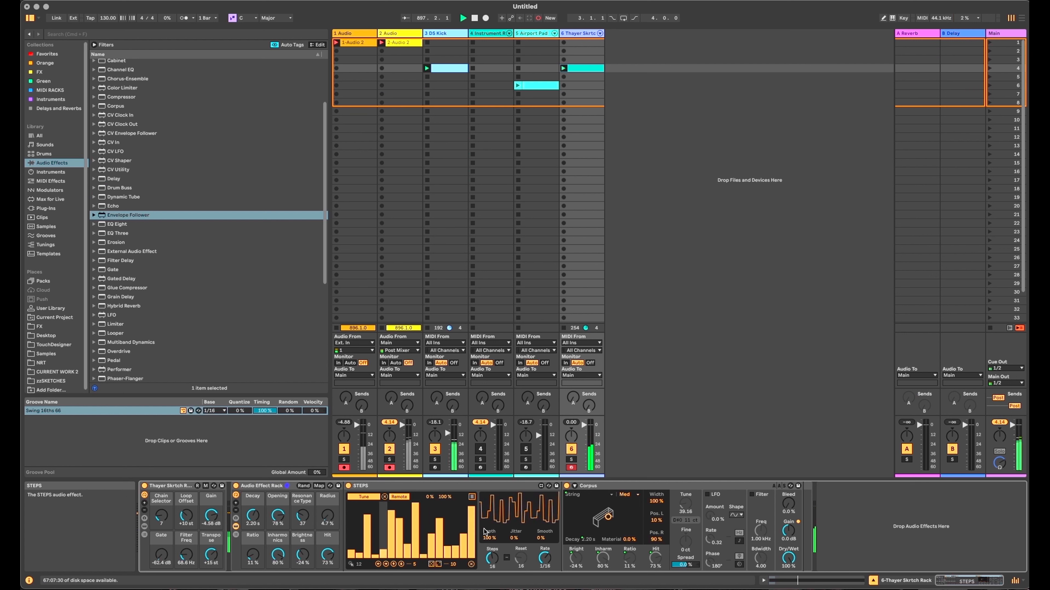
Step: Change the STEPS mapping of Corpus's Tune from Remote to Mod, and randomize the step pattern
click(348, 486)
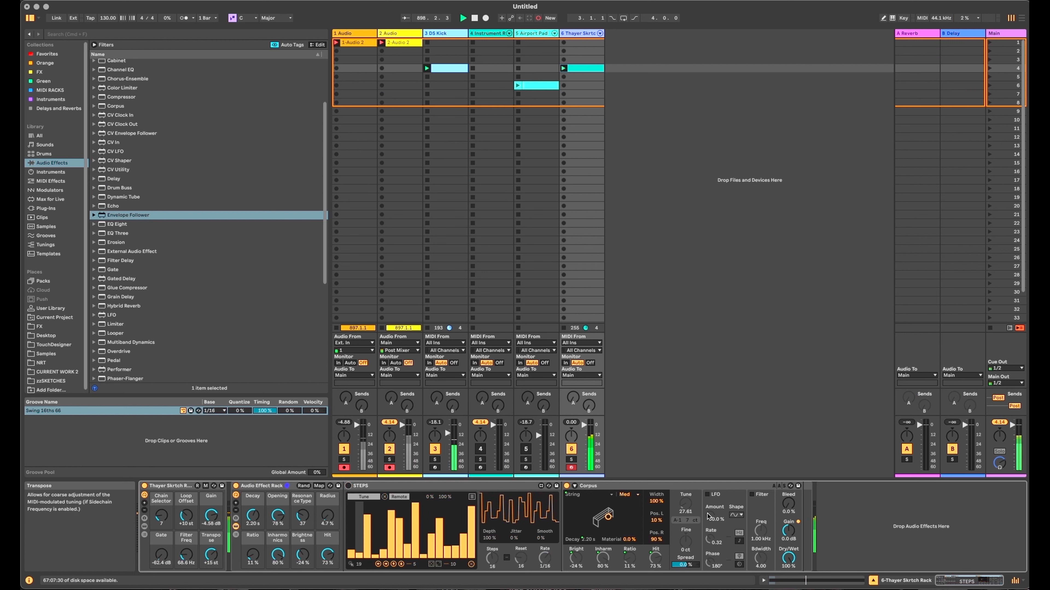
click(348, 486)
click(398, 498)
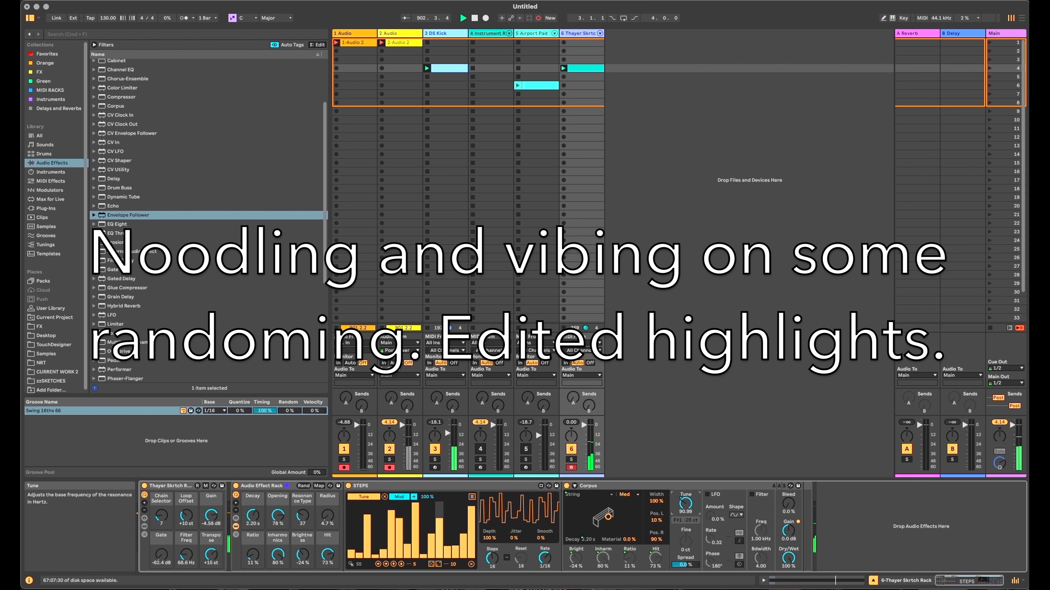
click(432, 565)
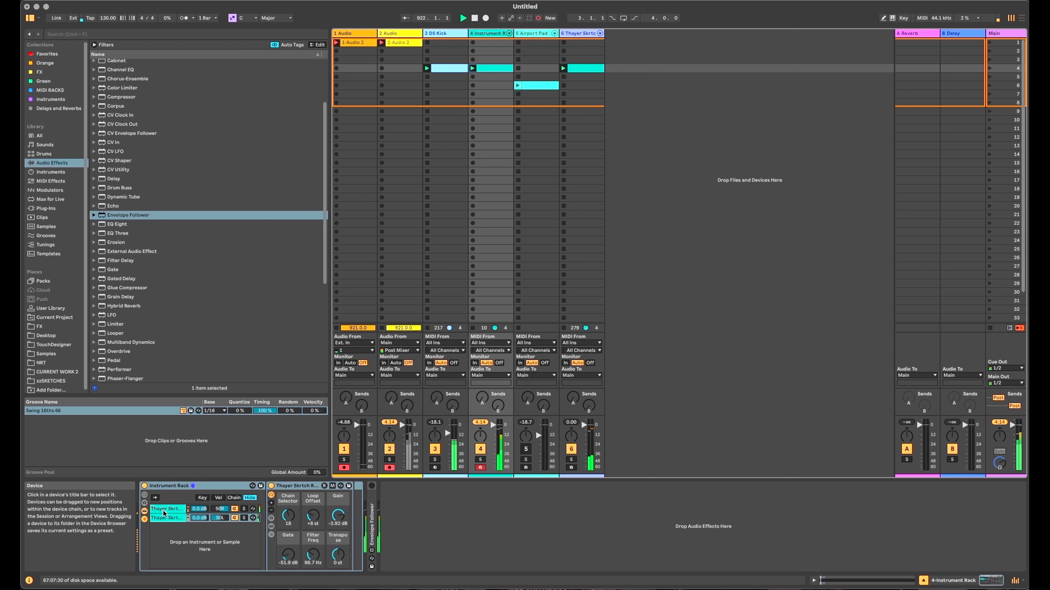
Step: Randomize the macros of the two Thayer Skrtch Rack chains inside track 4's Instrument Rack
click(321, 485)
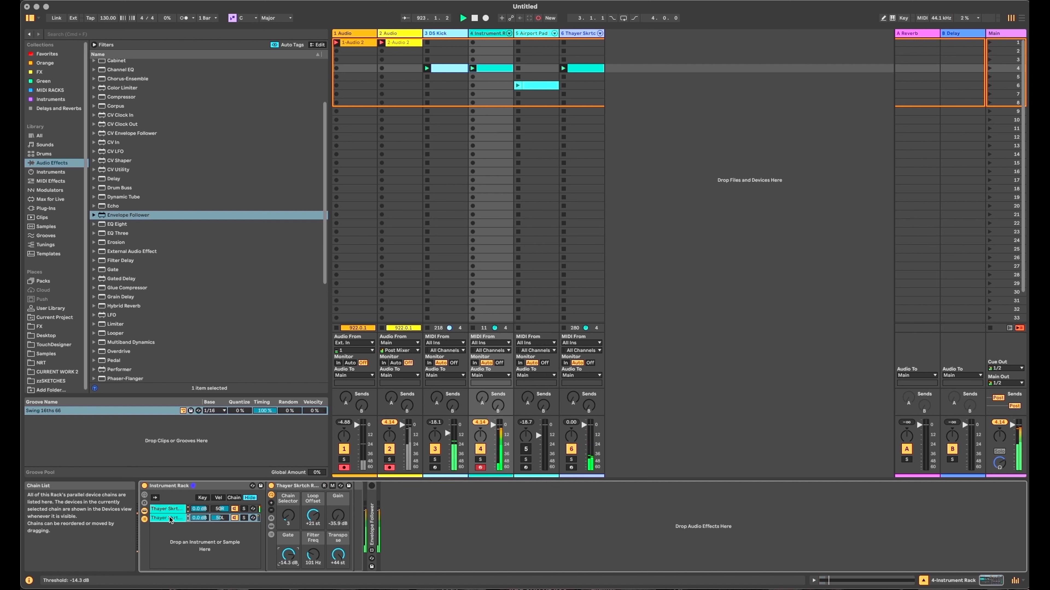
click(324, 487)
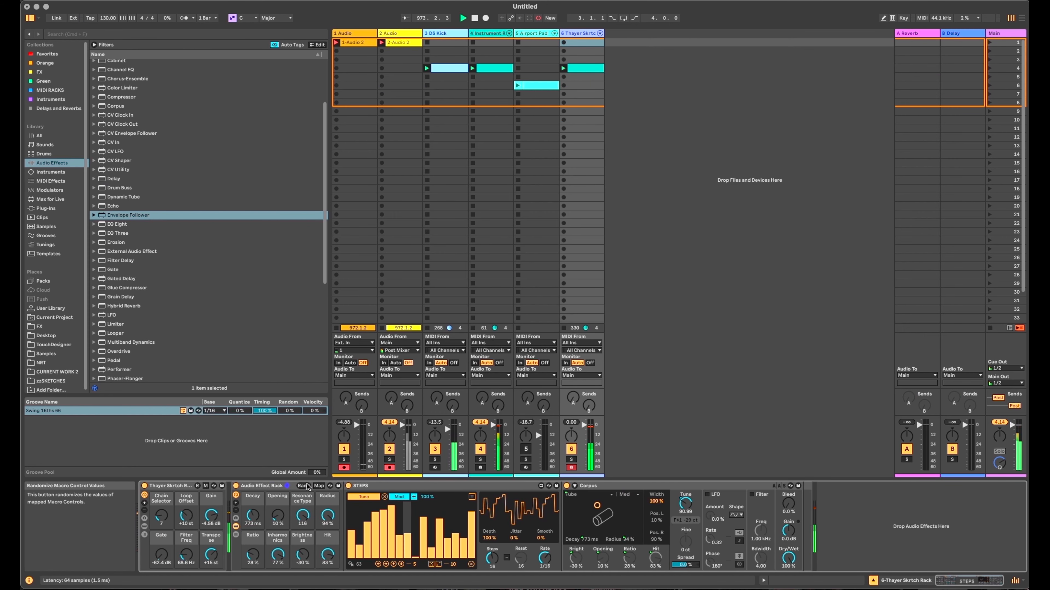
Step: Add the Multiband Dynamics preset NSOTT.adv after Corpus on the Thayer Skrtch Rack track
scroll(223, 318, up, 4)
scroll(221, 313, down, 5)
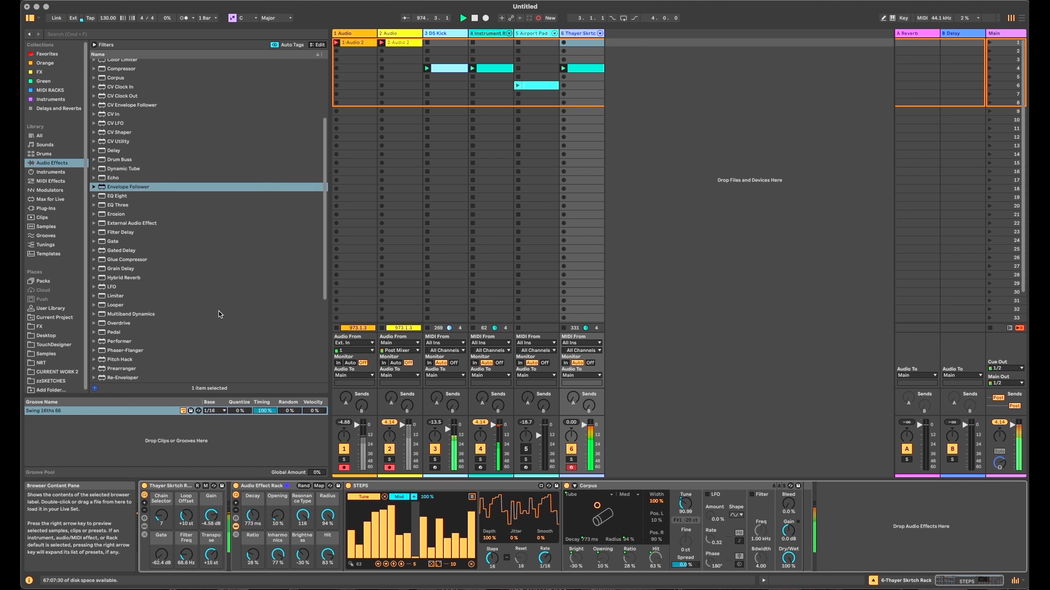
click(94, 315)
scroll(163, 346, down, 4)
drag(202, 306, 874, 533)
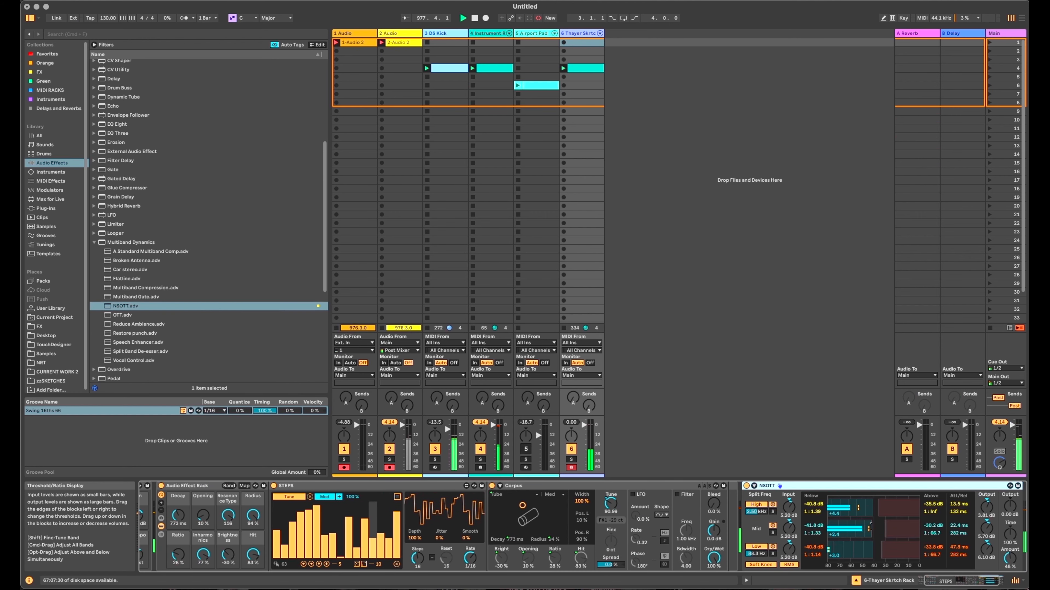
click(954, 583)
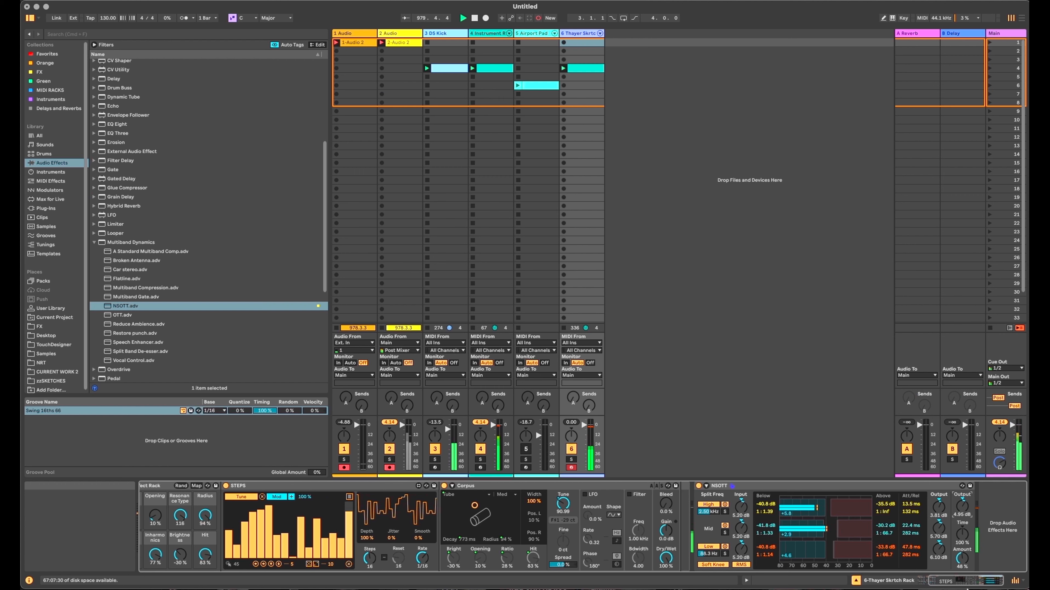
click(908, 585)
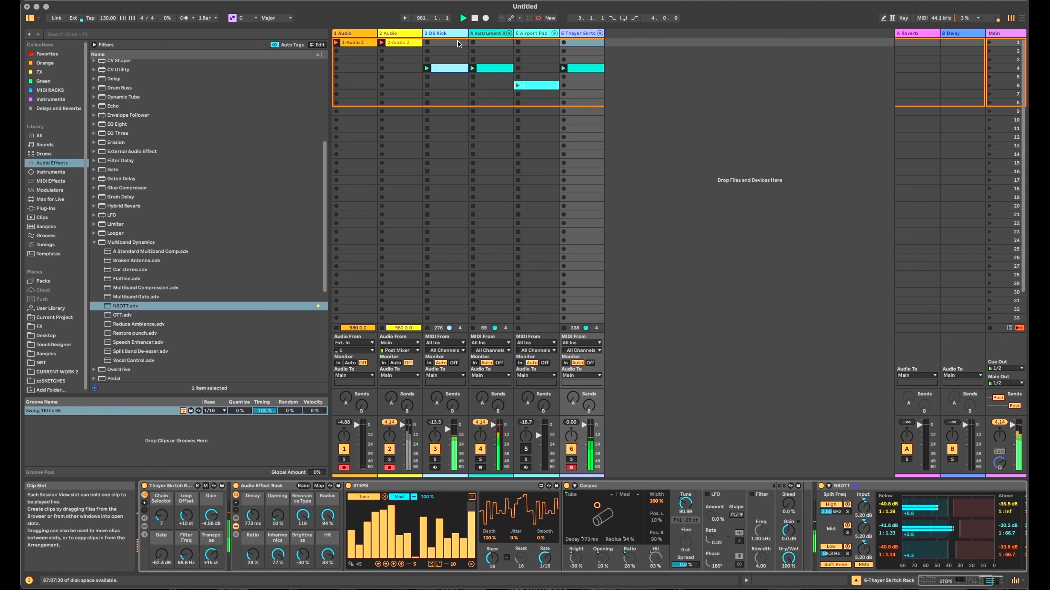
Step: Randomize the Audio Effect Rack's macro values and the STEPS step pattern
click(304, 487)
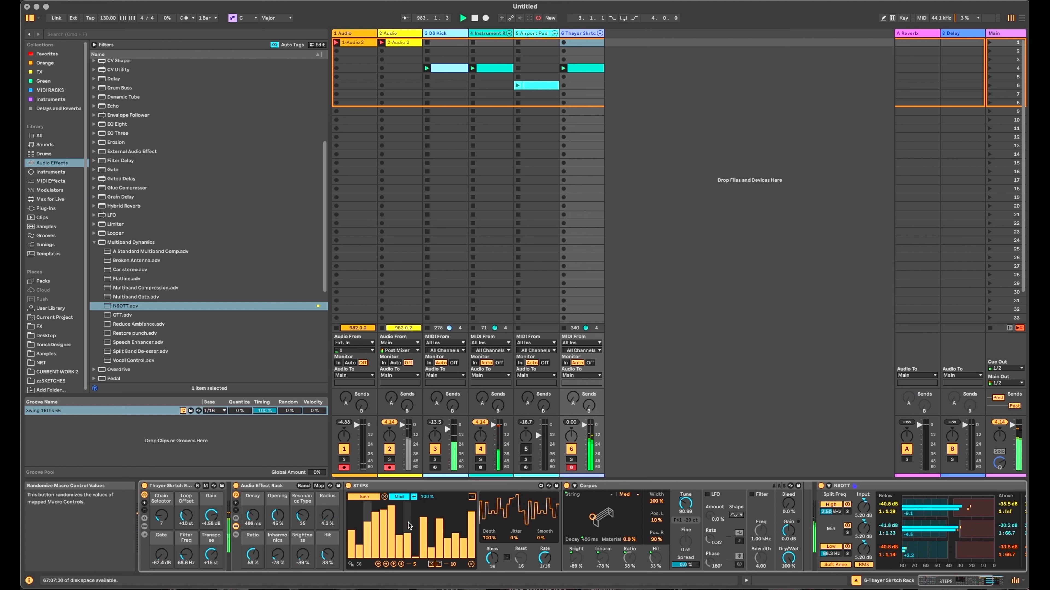
click(431, 564)
click(431, 564)
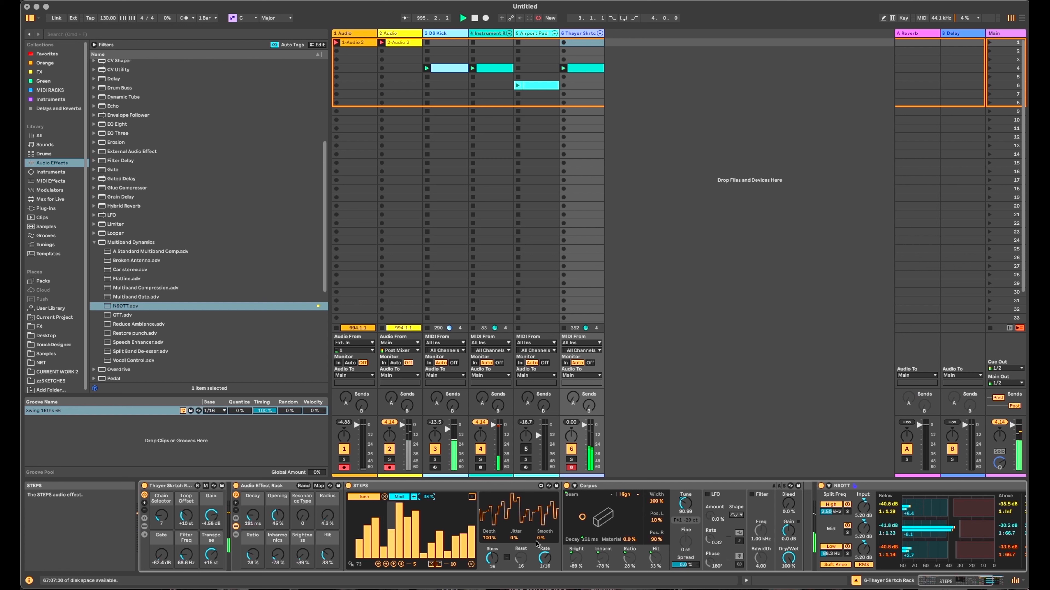
Step: Try smoothing the STEPS sequence, set its Jitter to 14%, and return Smooth to 0%
drag(541, 538, 542, 528)
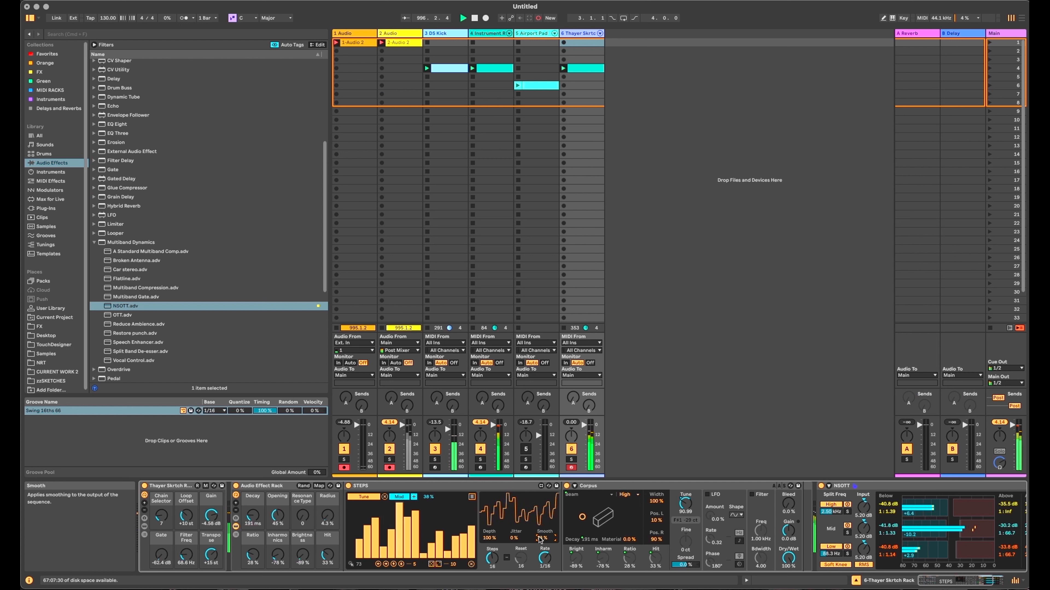
drag(515, 538, 515, 527)
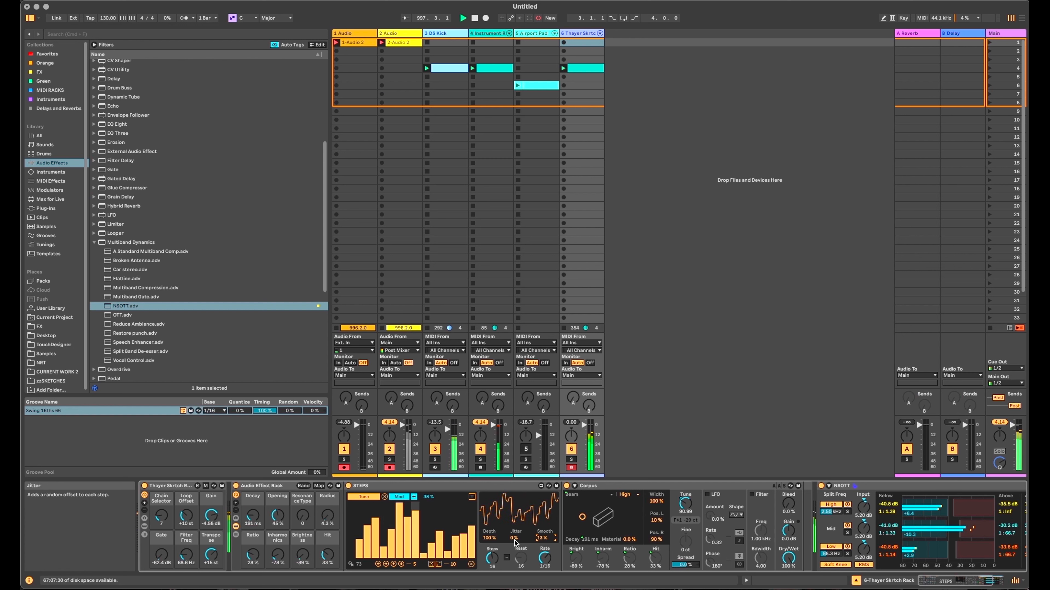
click(539, 538)
Step: Set the Thayer Skrtch Rack's Chain Selector macro to 33 and its Loop Offset macro to +12 st
drag(162, 520, 162, 524)
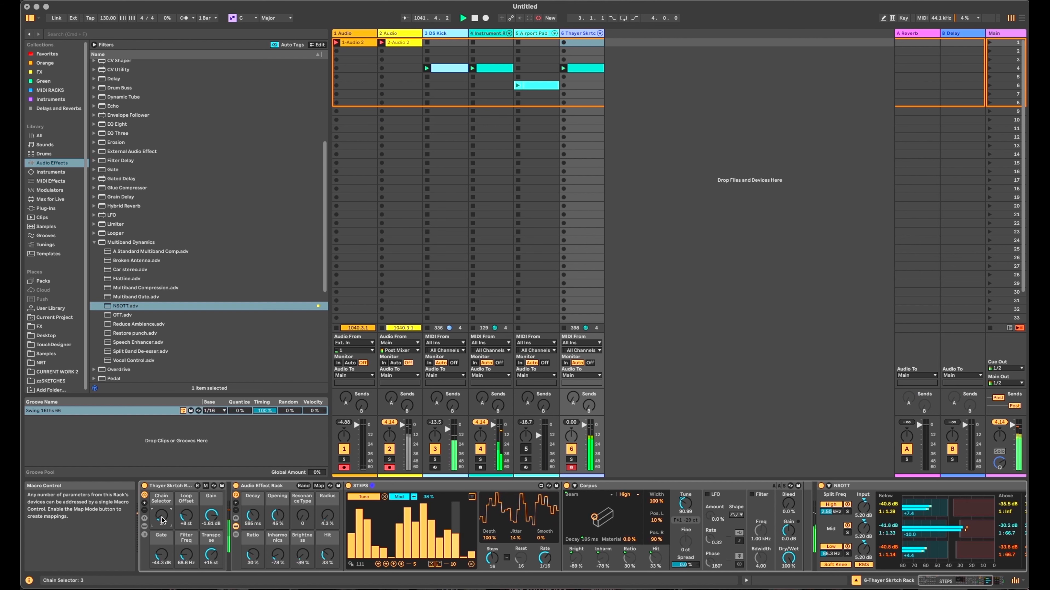
scroll(829, 524, right, 3)
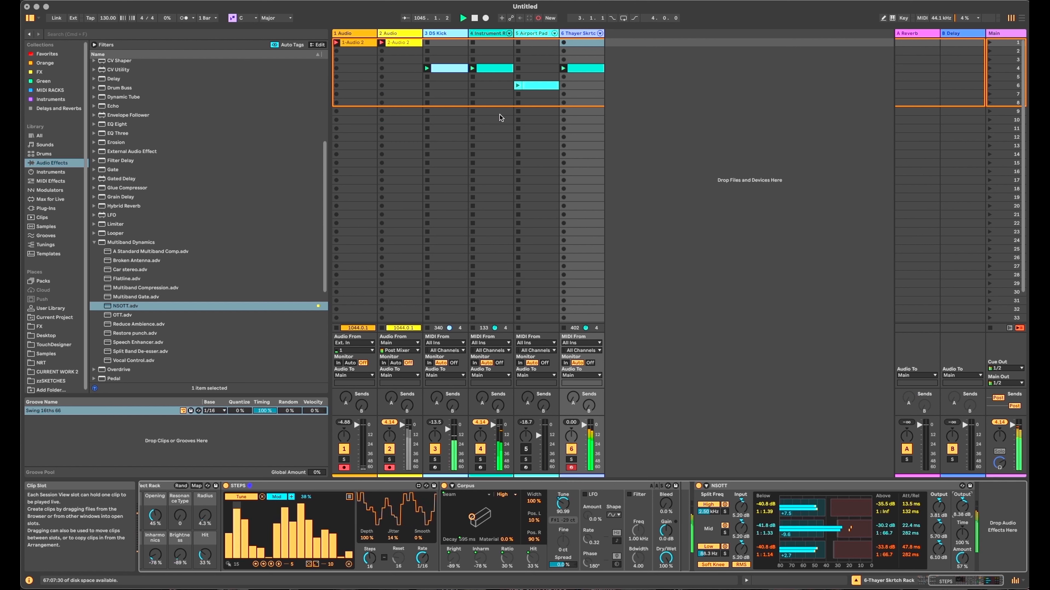
scroll(188, 522, left, 3)
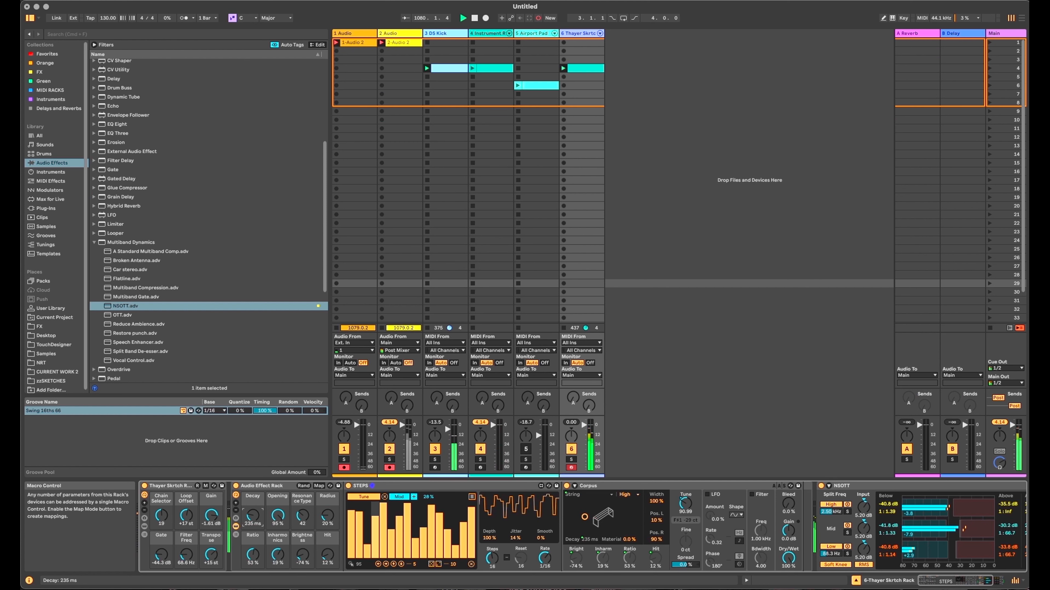
drag(252, 516, 253, 521)
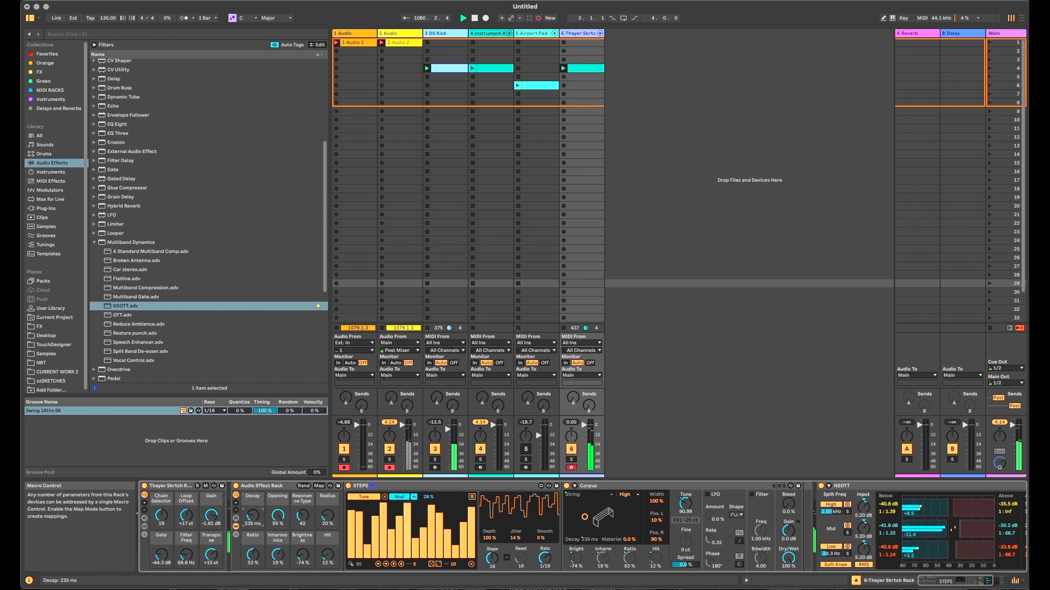
drag(162, 516, 161, 541)
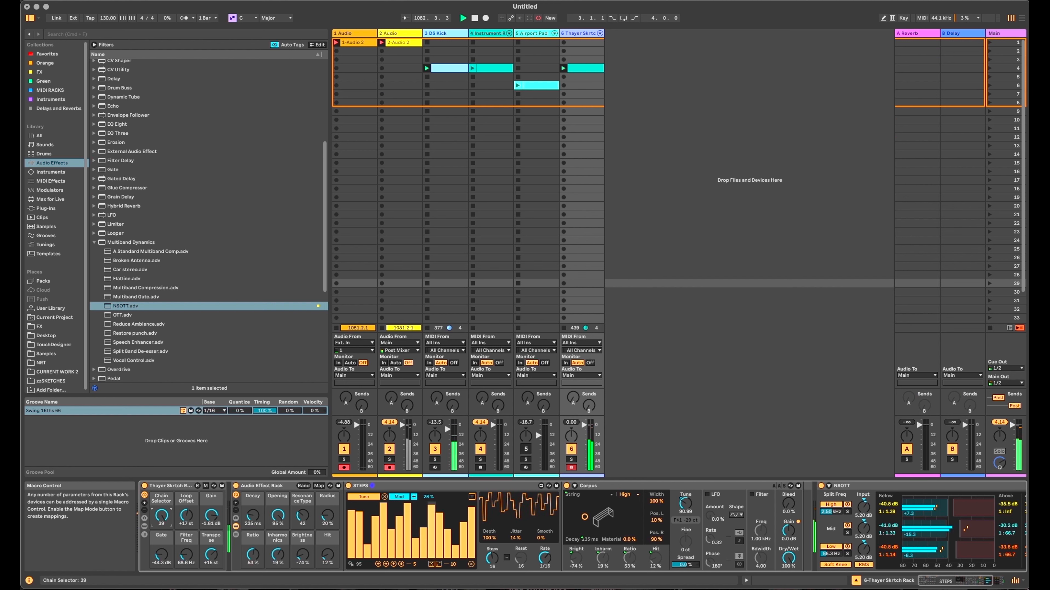
click(186, 515)
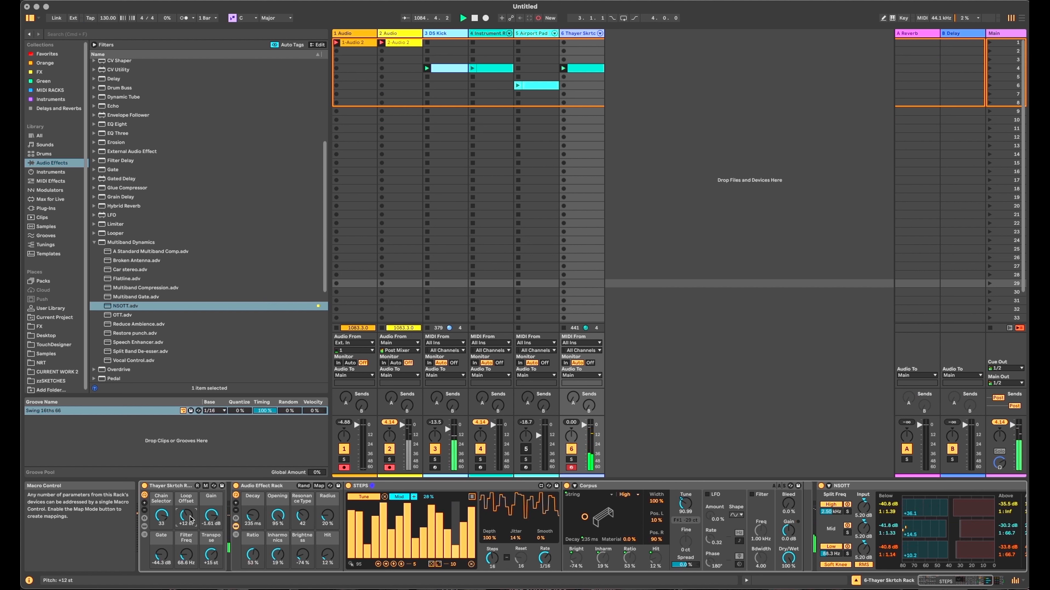